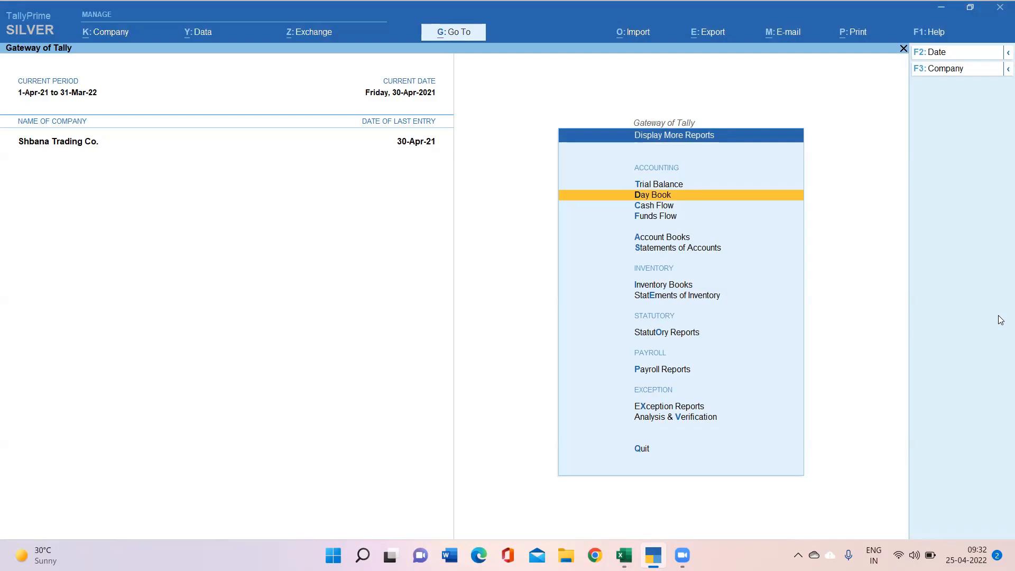
Step: View the Day Book for the period 1-Apr-21 to 30-Apr-21, then close it
key(Return)
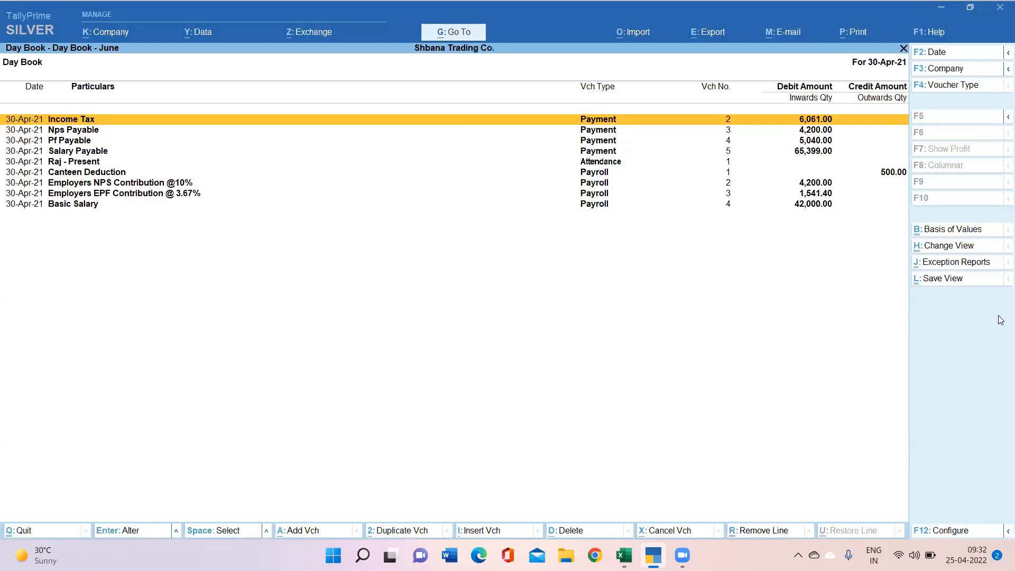
key(alt+F2)
text(1-4)
key(Return)
key(Return)
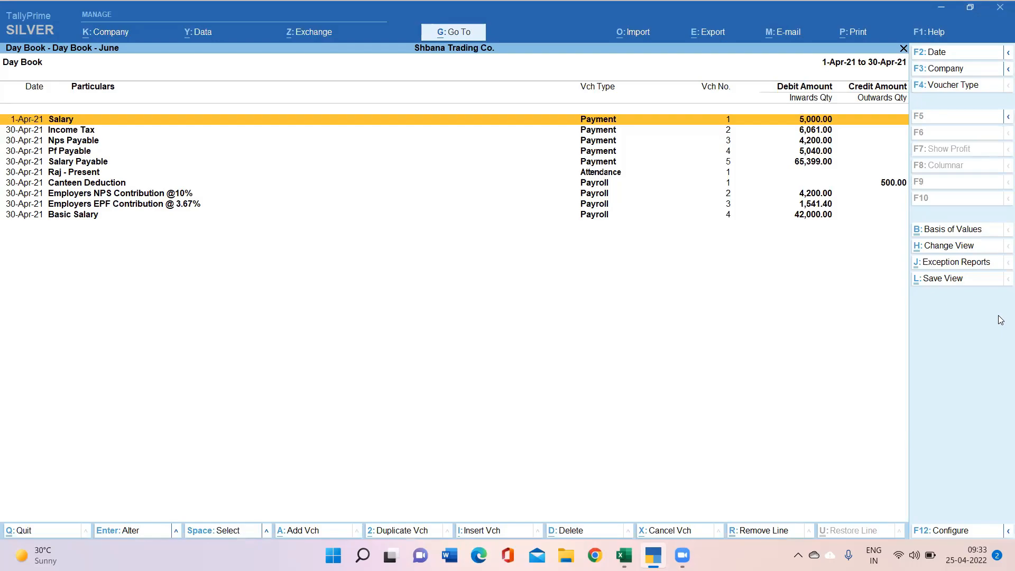
key(Escape)
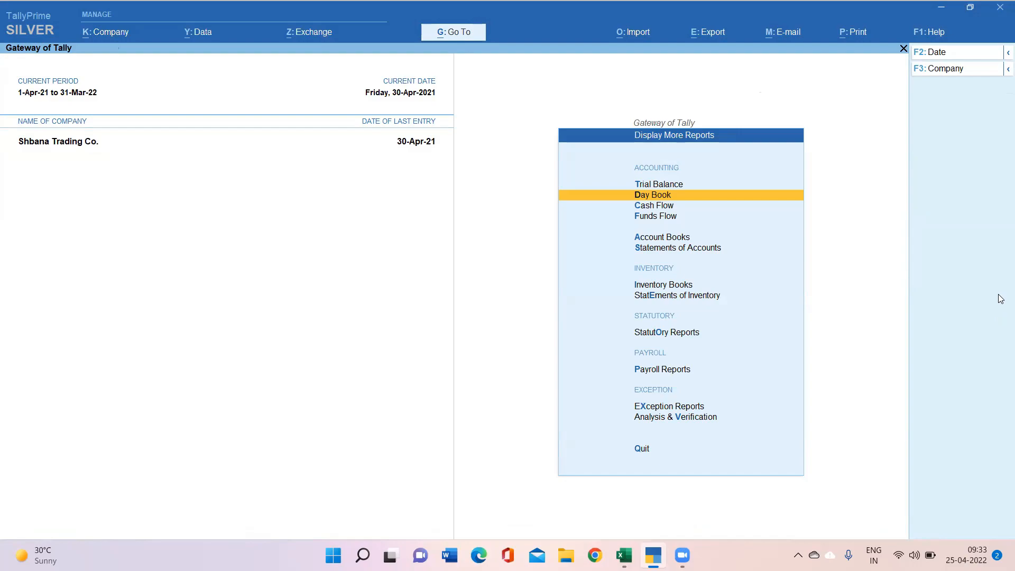
Step: Alter Shbana Trading Co. via F12 options and set Control User Access to Company Data to Yes
click(125, 35)
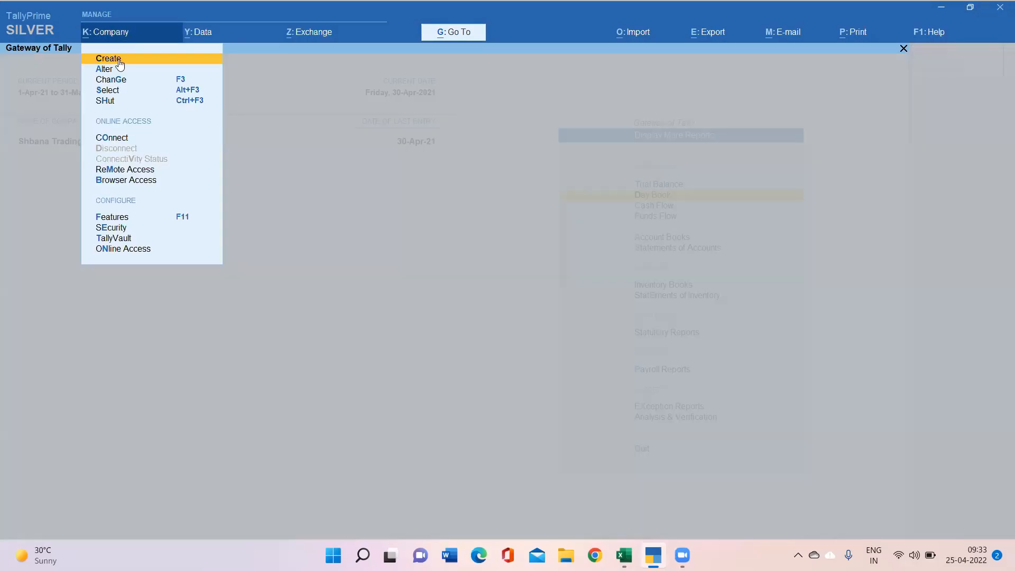
click(109, 71)
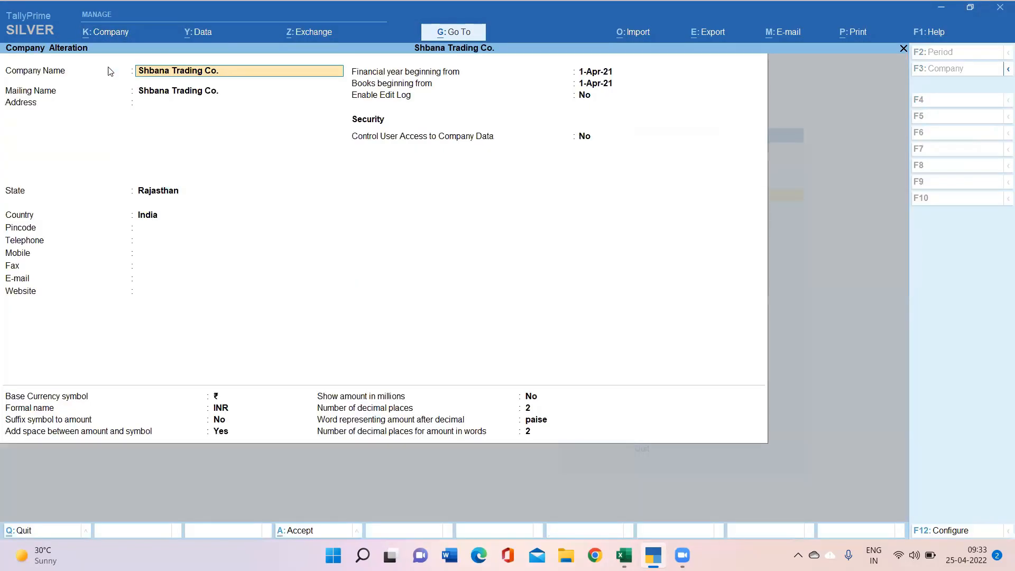
key(Return)
key(Return)
key(Return)
key(Return)
key(Return)
key(Return)
key(Return)
key(Return)
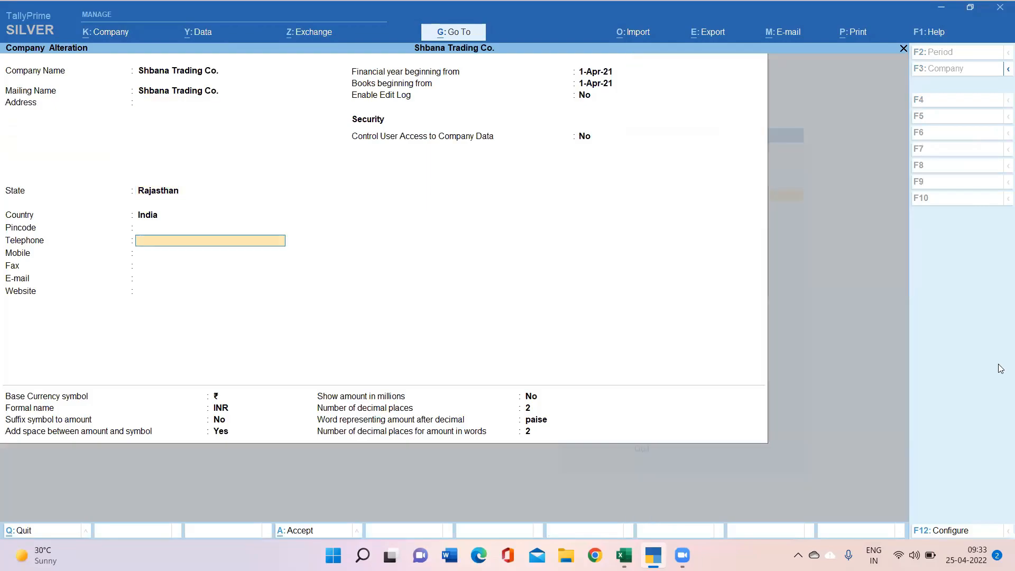
key(Return)
key(Return)
key(Return)
key(Return)
key(Return)
key(Return)
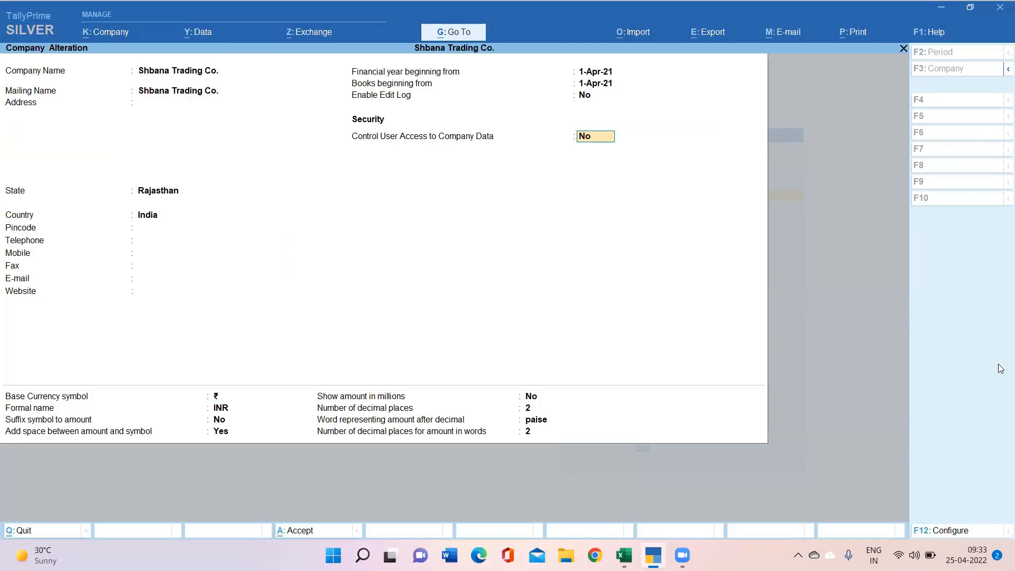
key(F12)
key(Down)
key(Down)
key(Down)
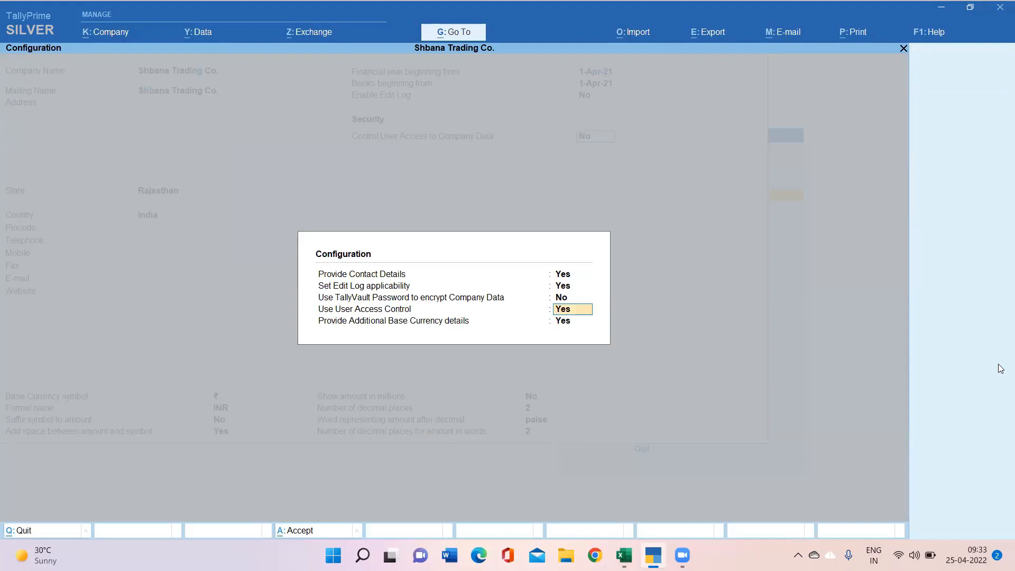
key(Return)
key(Return)
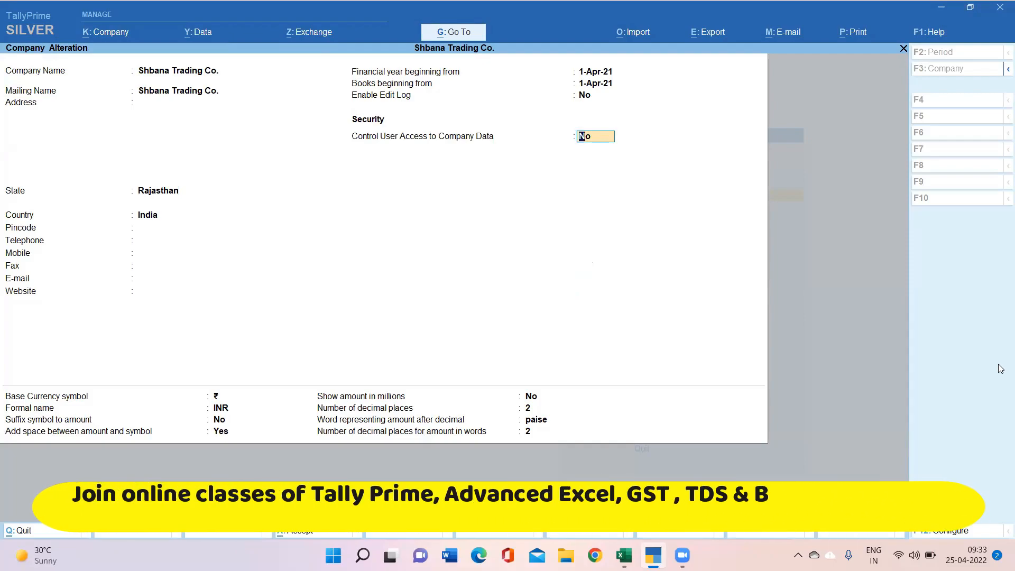
key(y)
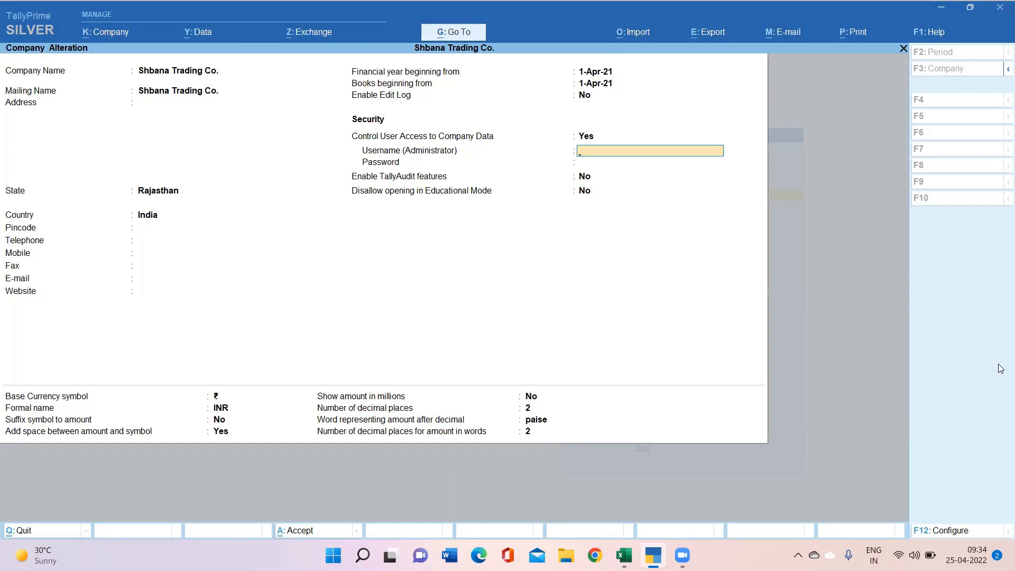
Step: Enter the administrator username and password, confirm the password, and dismiss the forgotten-password warning
text(abc)
key(Return)
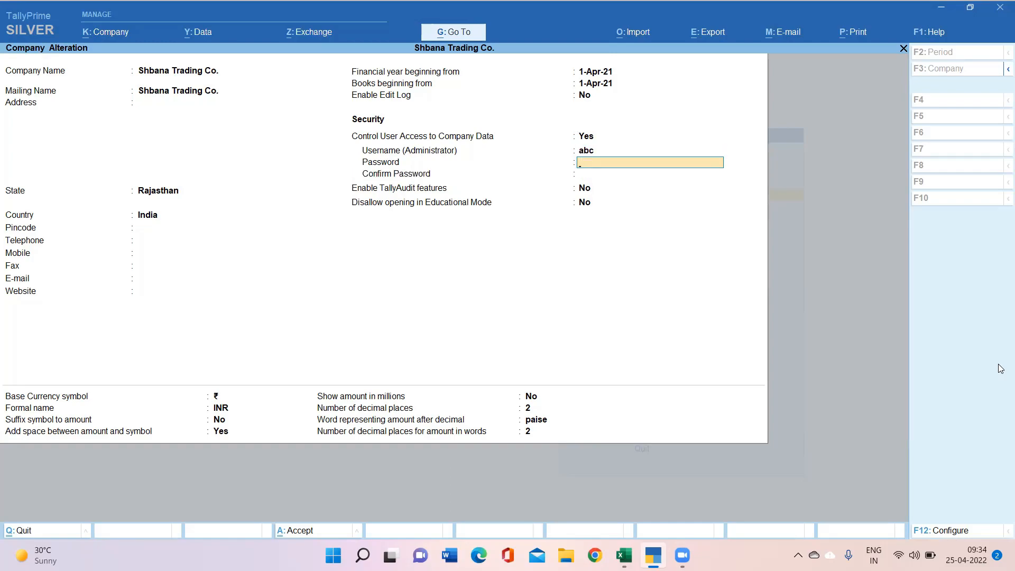
key(Return)
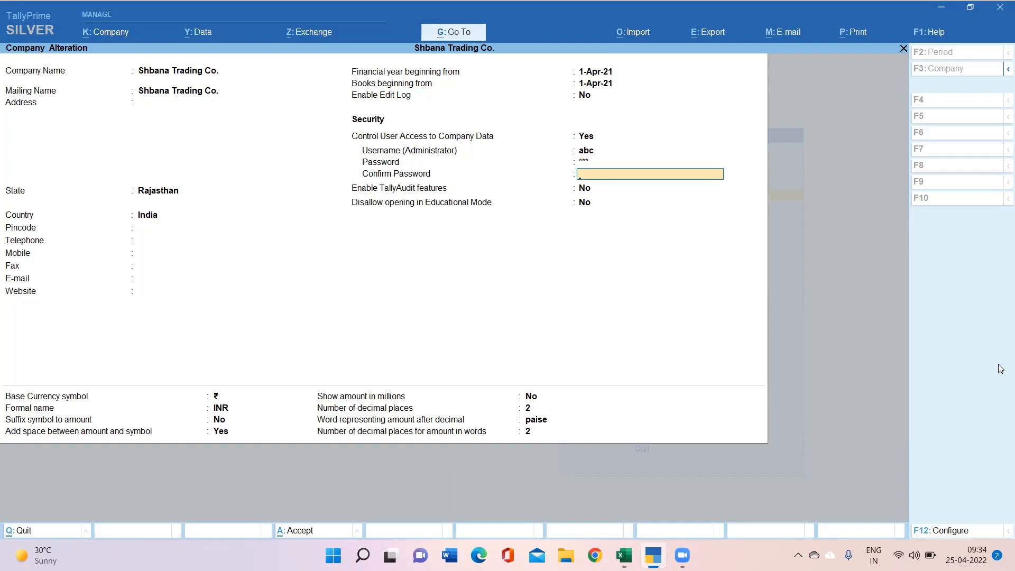
key(Return)
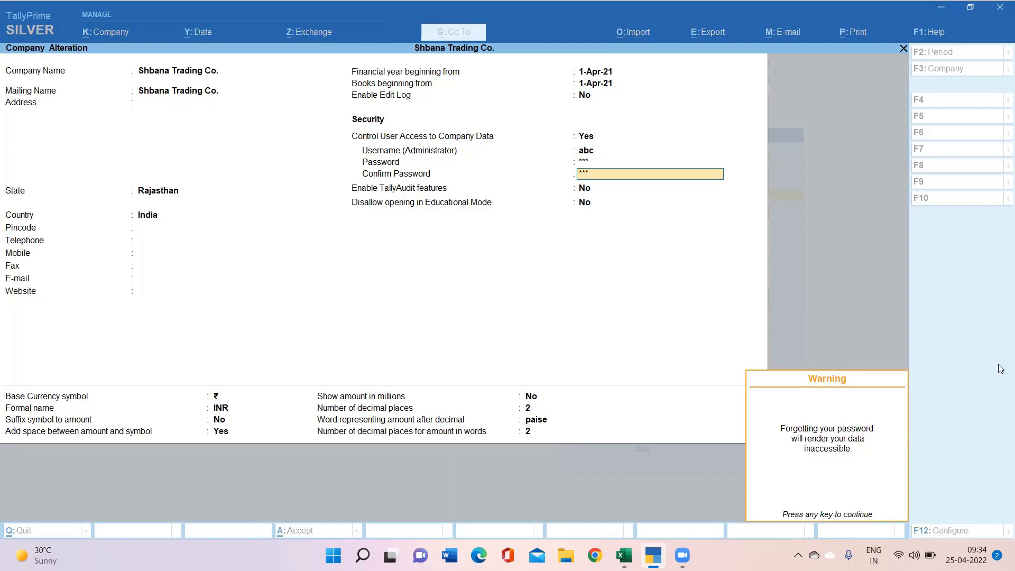
key(Return)
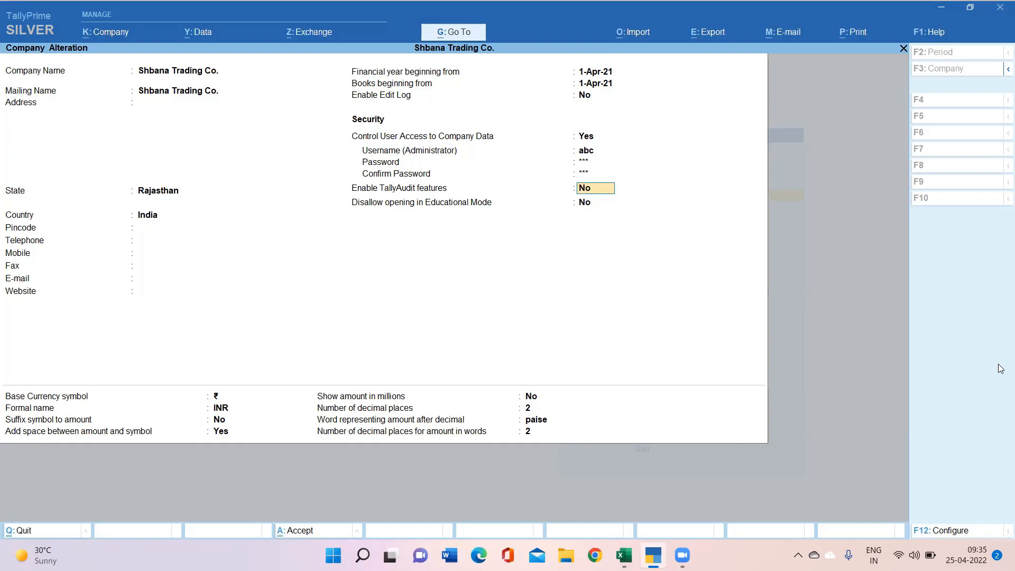
Step: Set Enable TallyAudit features to Yes and save the company alteration
text(y)
key(Return)
key(Return)
key(Return)
key(Return)
key(Return)
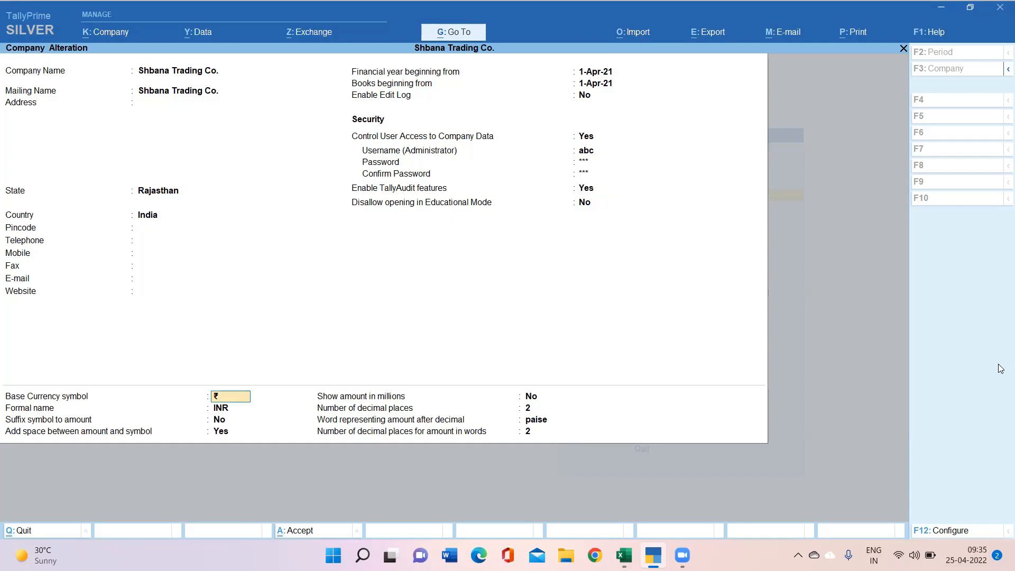
key(Return)
key(Return)
key(Return)
key(Return)
key(Return)
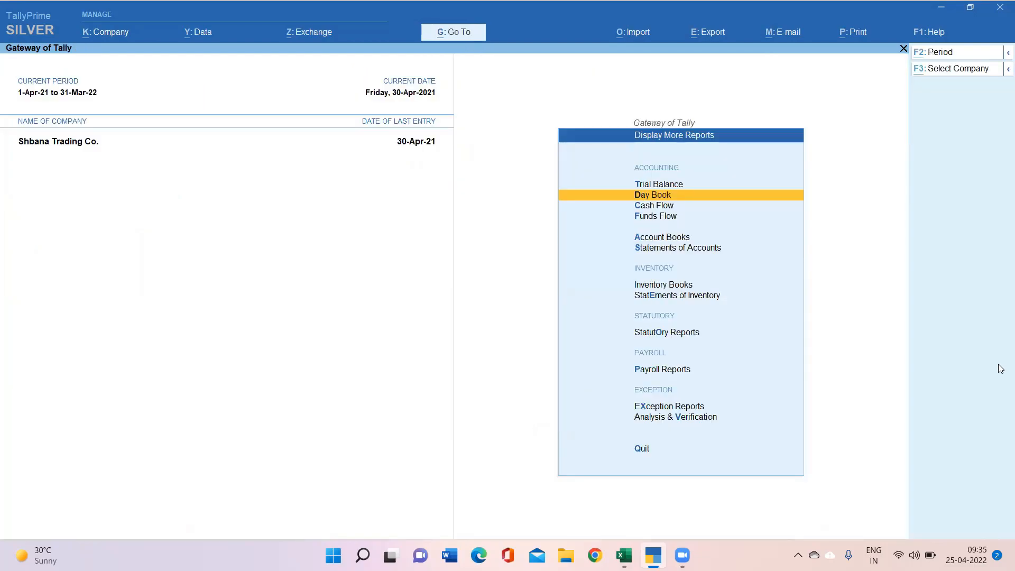
Step: Shut Shbana Trading Co., reopen it from the company list, and log in as administrator
key(alt+F1)
key(y)
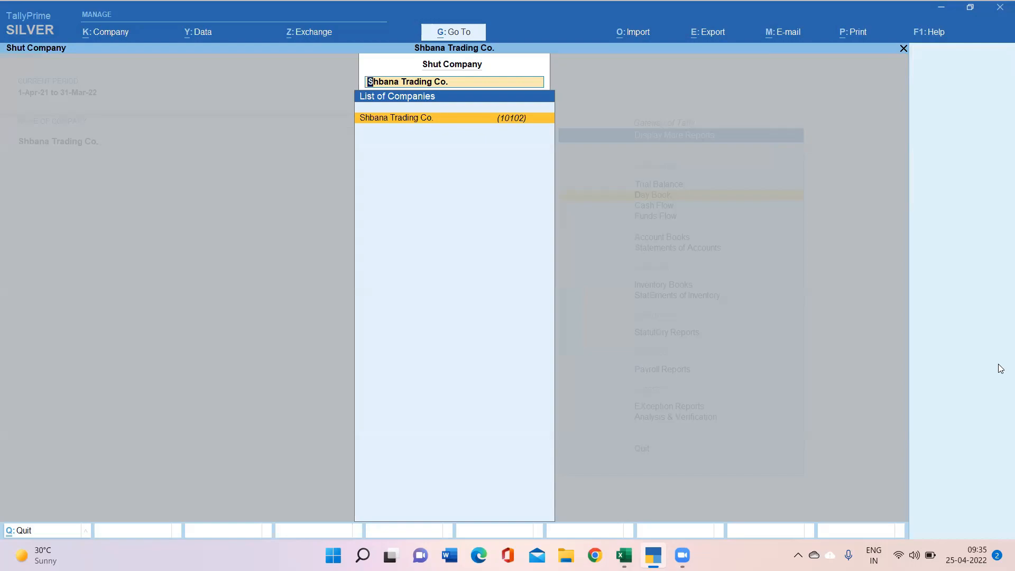
text(s)
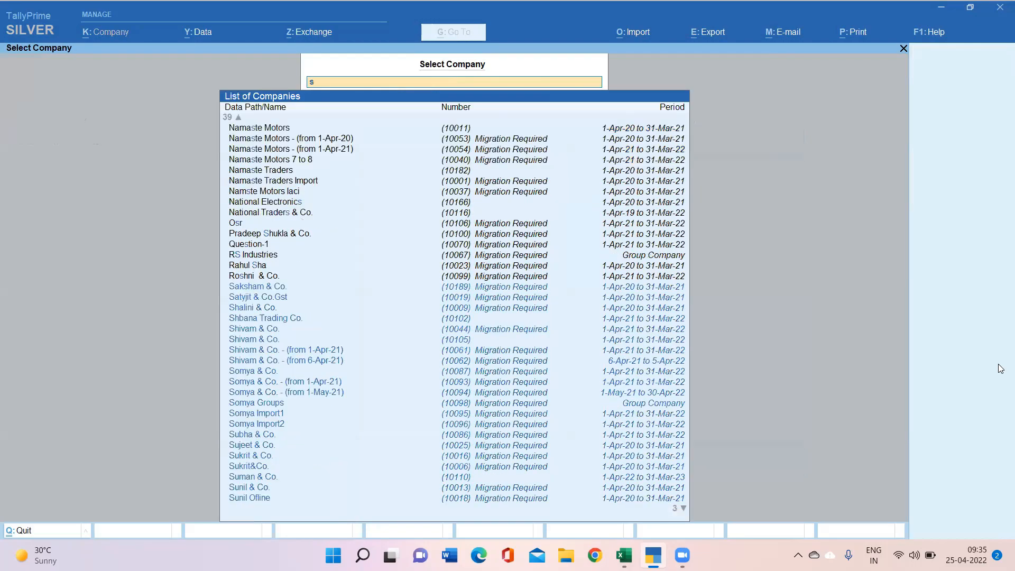
text(hb)
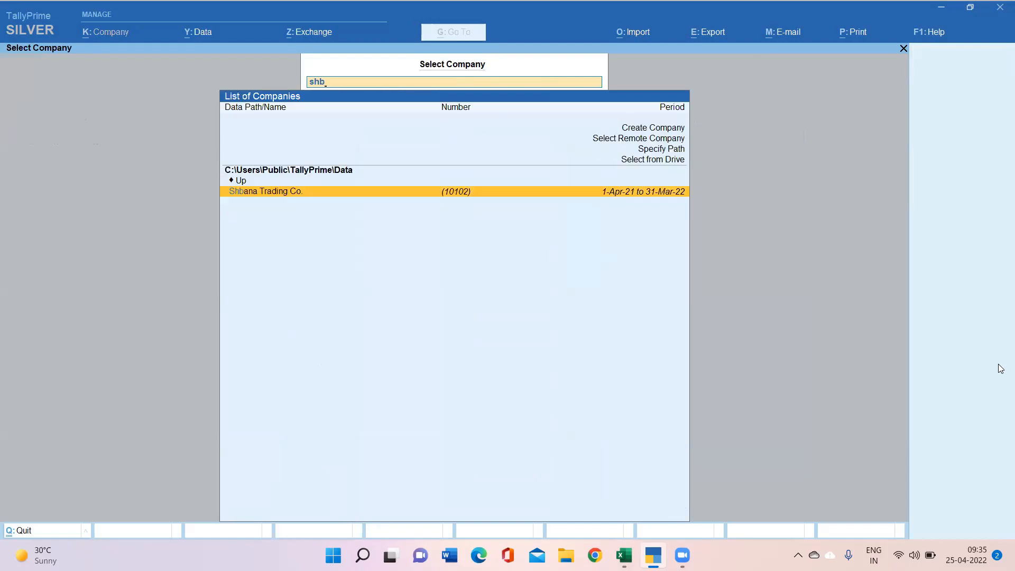
key(Return)
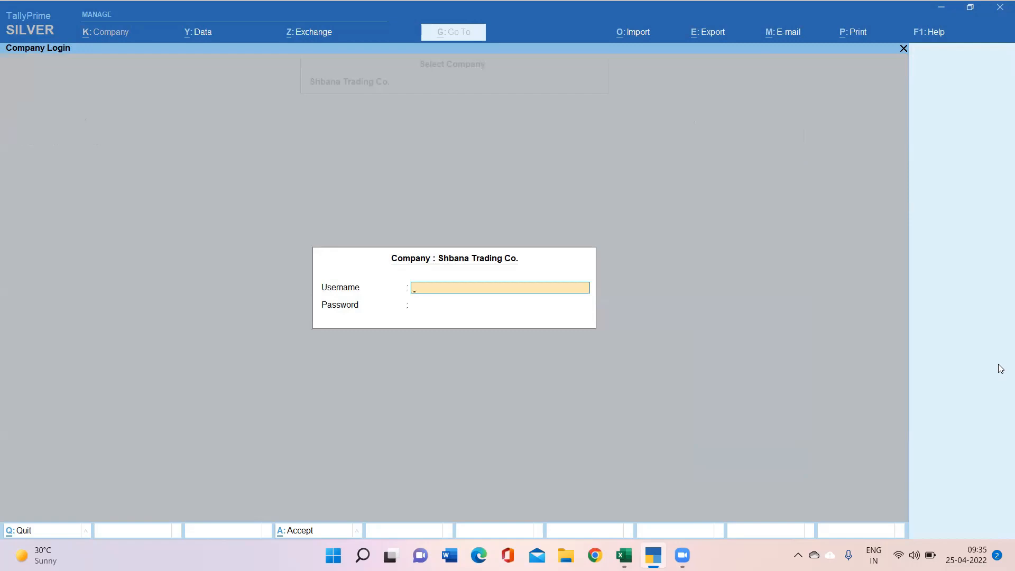
text(abc)
key(Return)
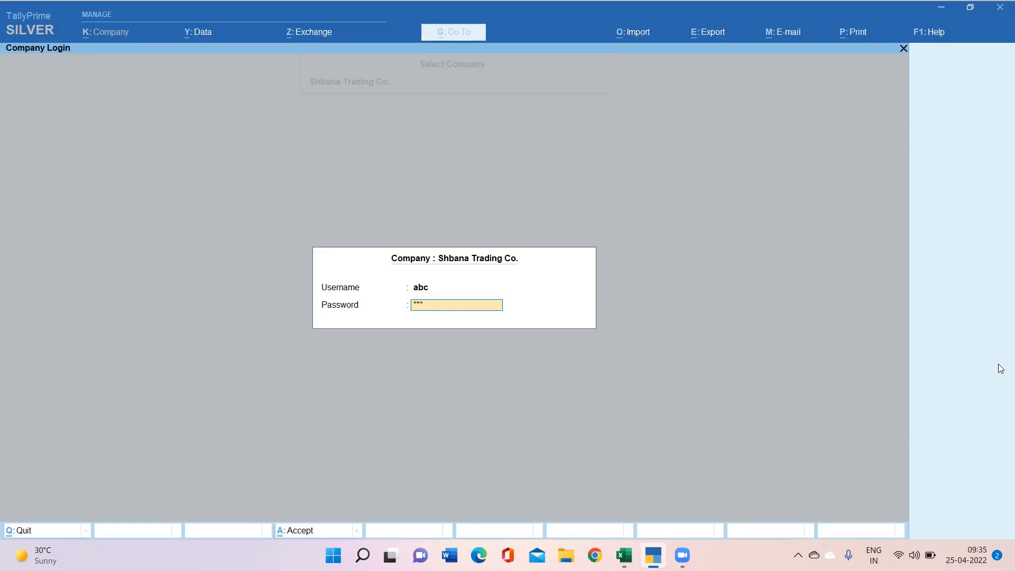
key(Return)
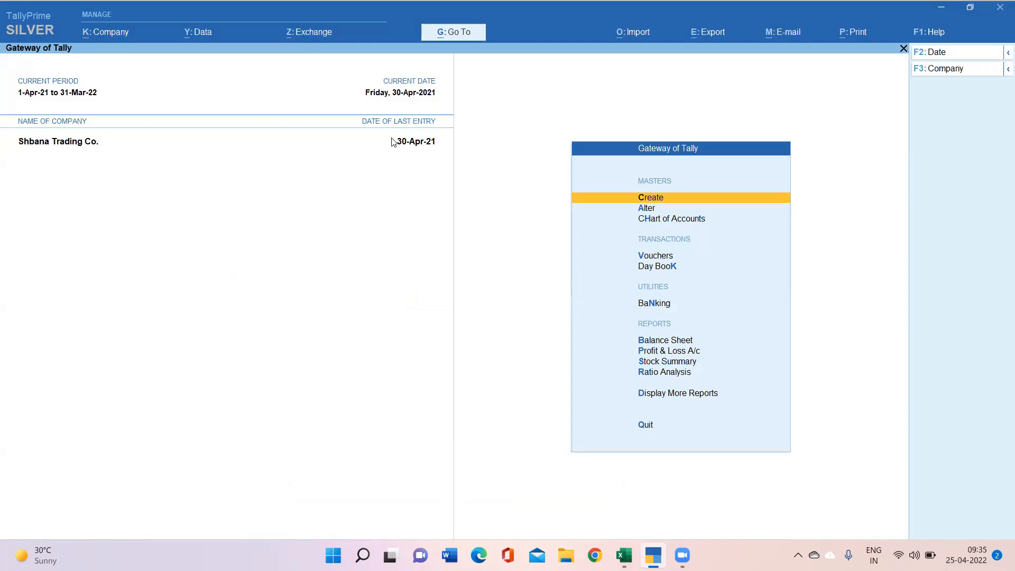
Step: Choose Password Policy under User Management in the Company menu
click(111, 32)
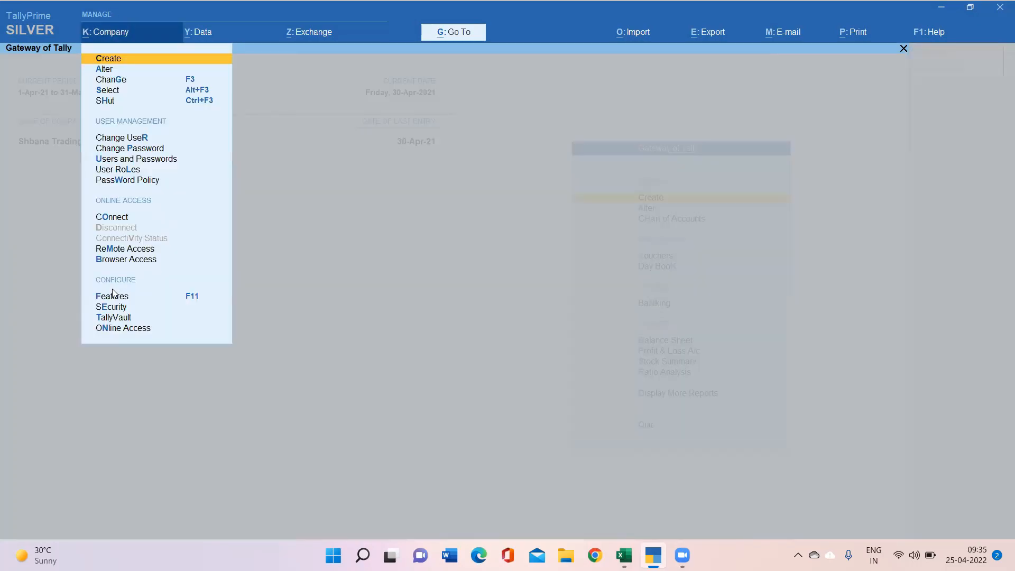
key(Down)
key(Down)
key(Down)
key(Down)
key(Down)
key(Down)
key(Up)
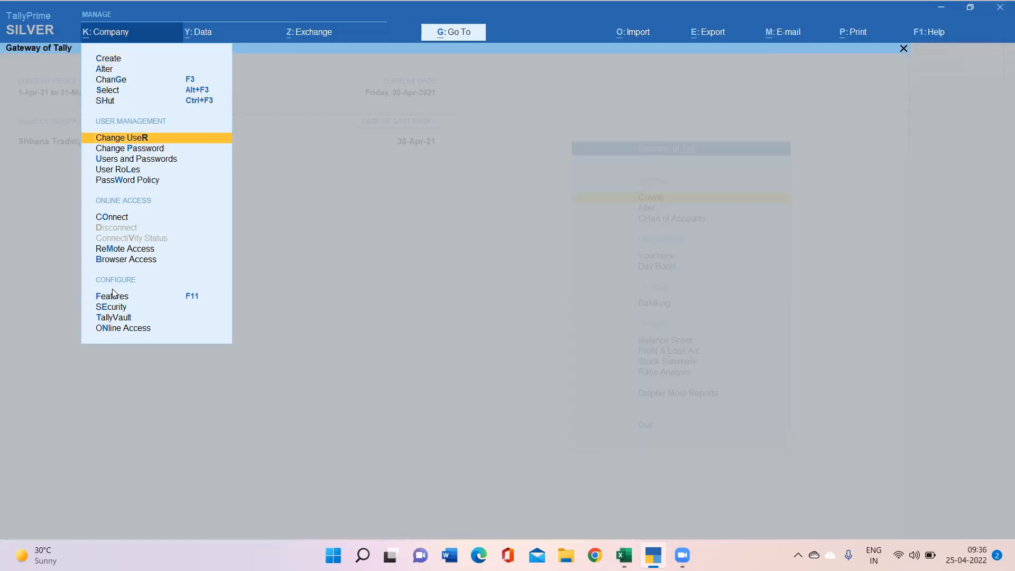
key(Up)
key(Down)
key(Down)
key(Down)
key(Down)
key(Down)
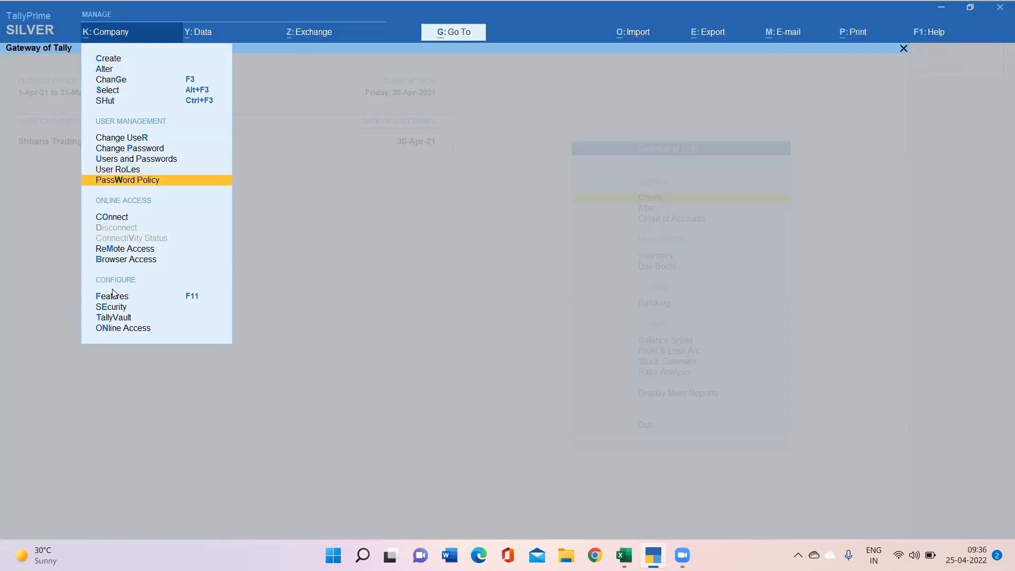
key(Return)
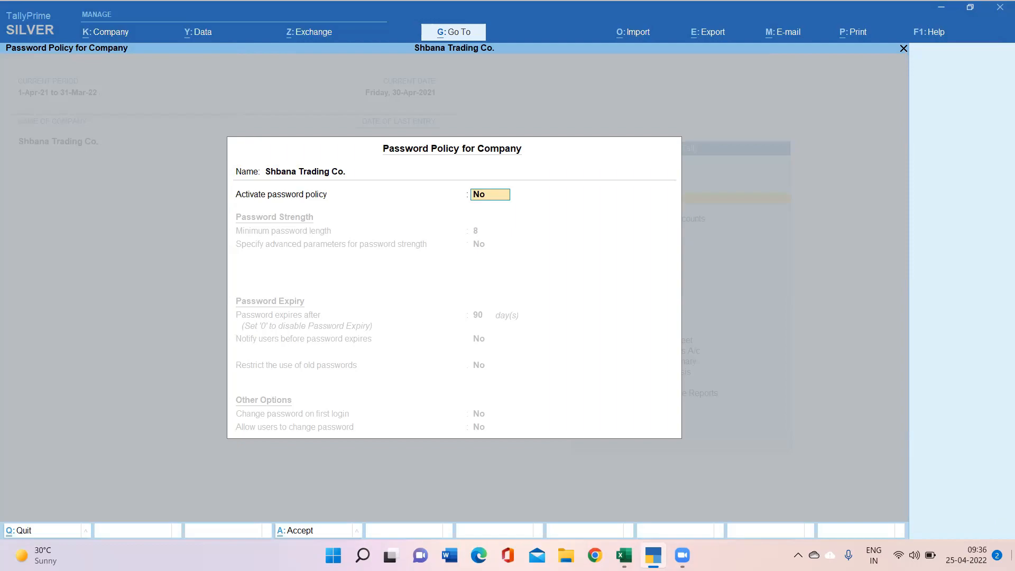
Step: Set Activate password policy to Yes, revealing 8-character minimum length and 90-day expiry
text(y)
key(Return)
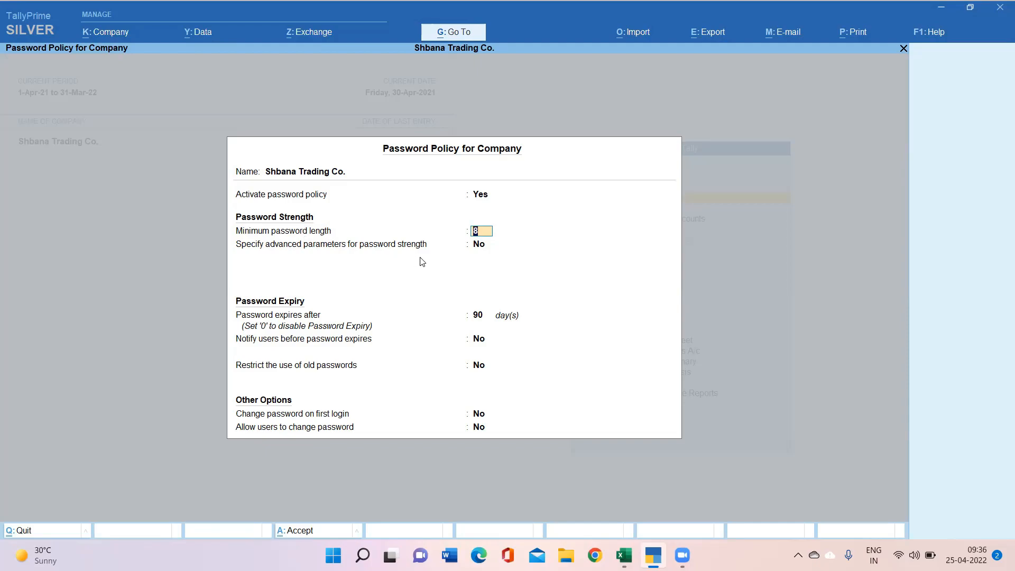
click(478, 247)
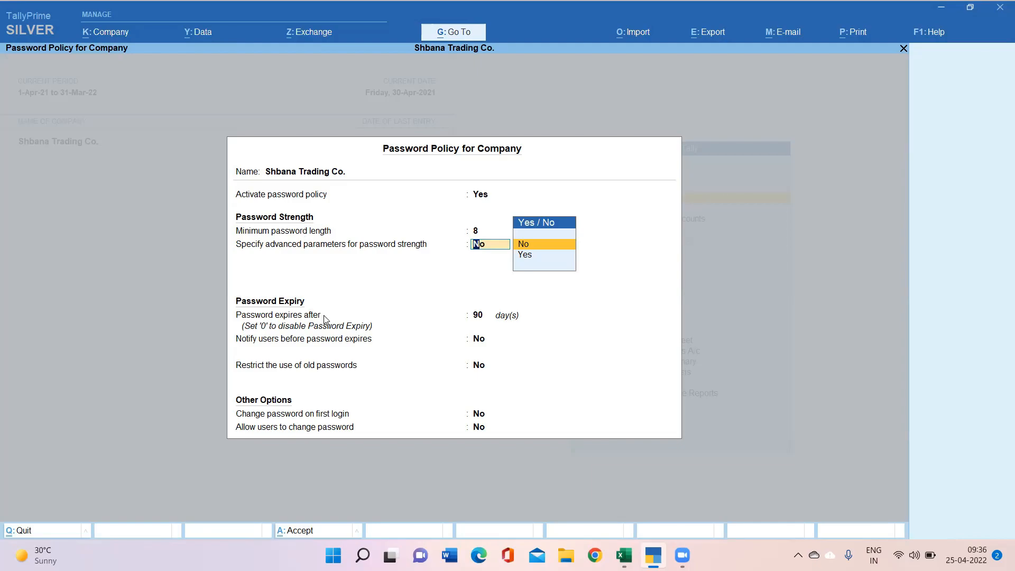
Step: Leave advanced strength parameters at No, set Activate password policy back to No, and accept
click(478, 316)
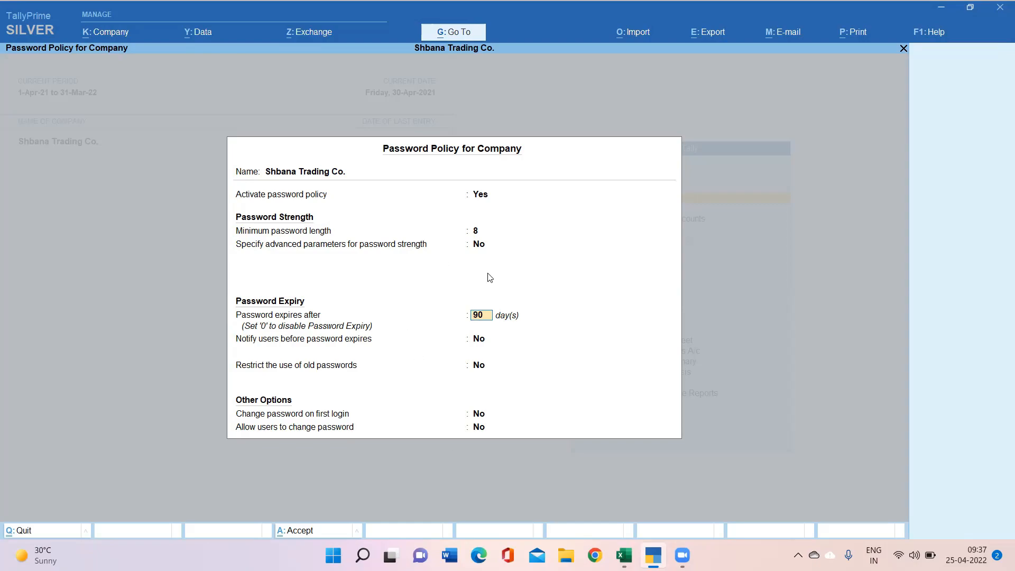
click(481, 195)
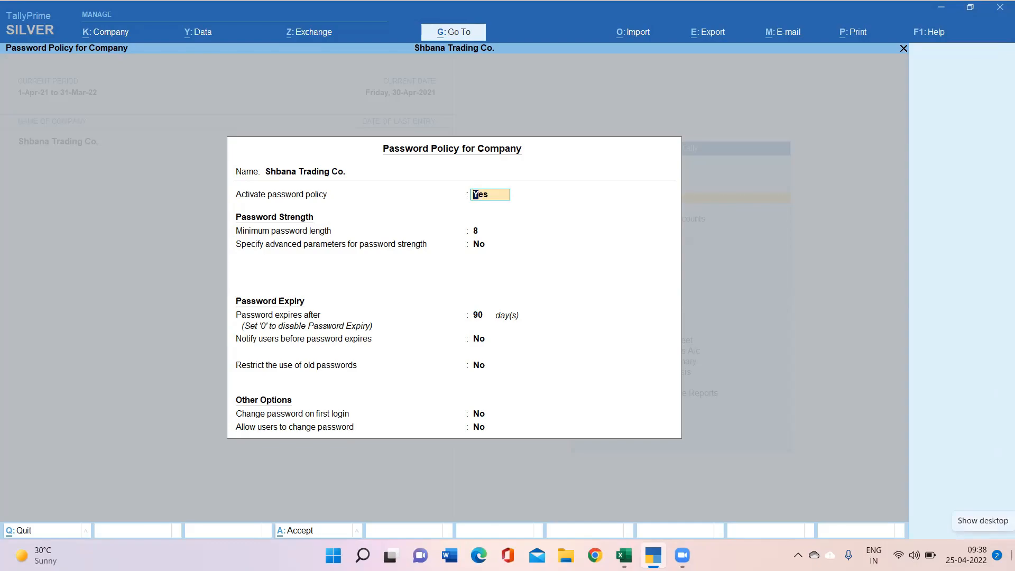
text(n)
key(Return)
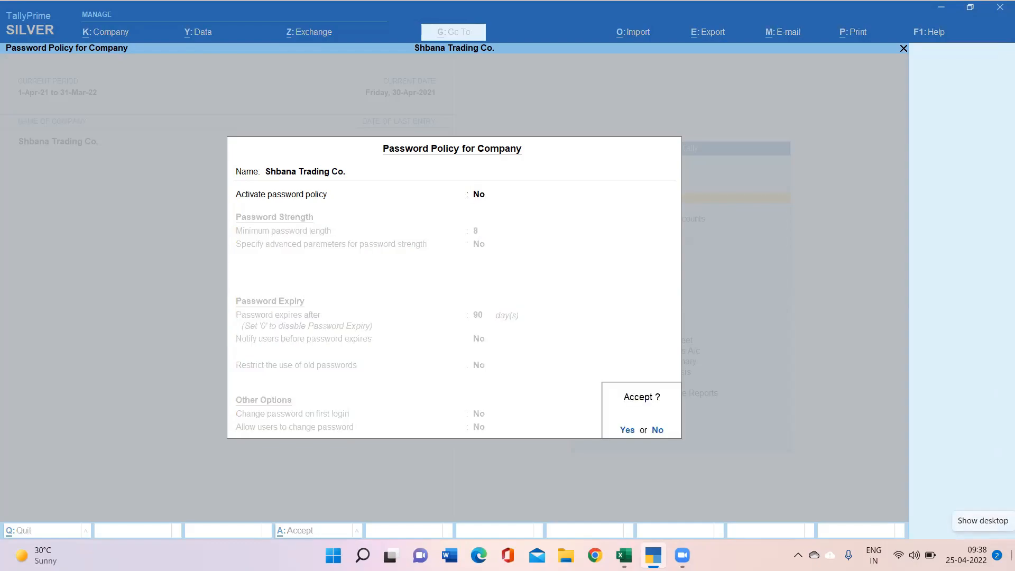
key(y)
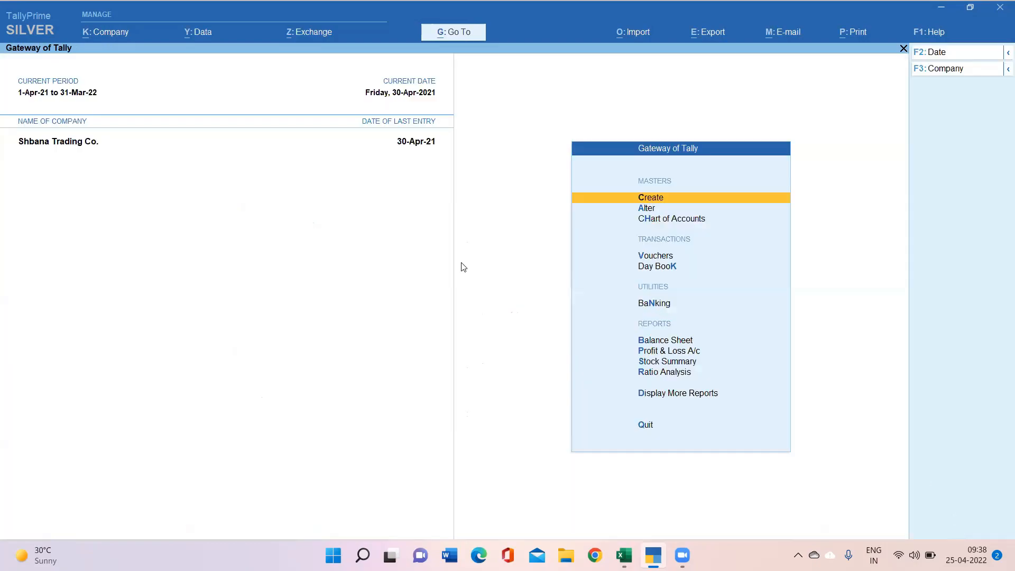
Step: Open User Roles and move through Data Entry, Tally.NET levels to the blank row
click(113, 28)
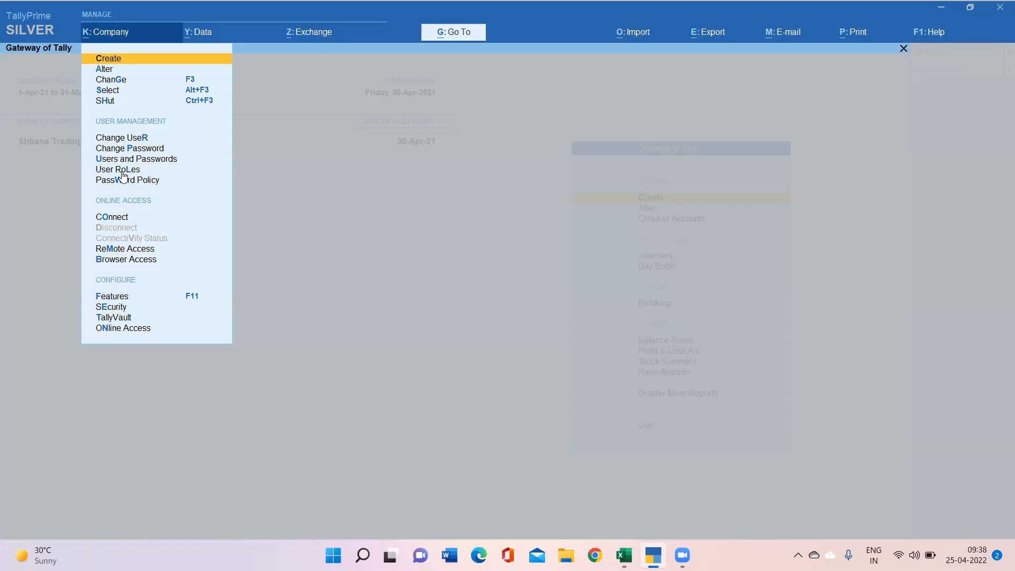
click(122, 170)
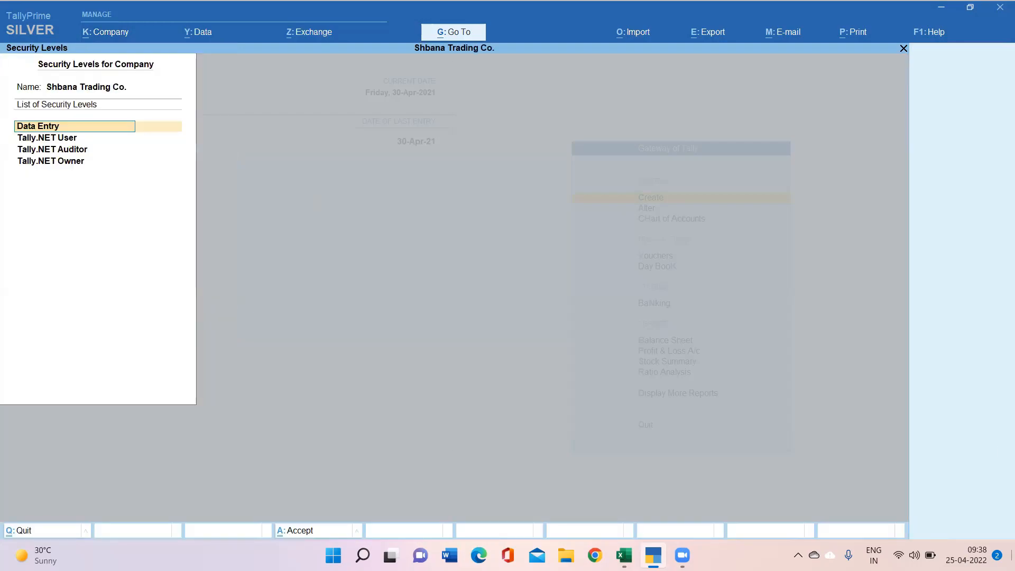
key(Down)
key(Down)
key(Down)
key(Down)
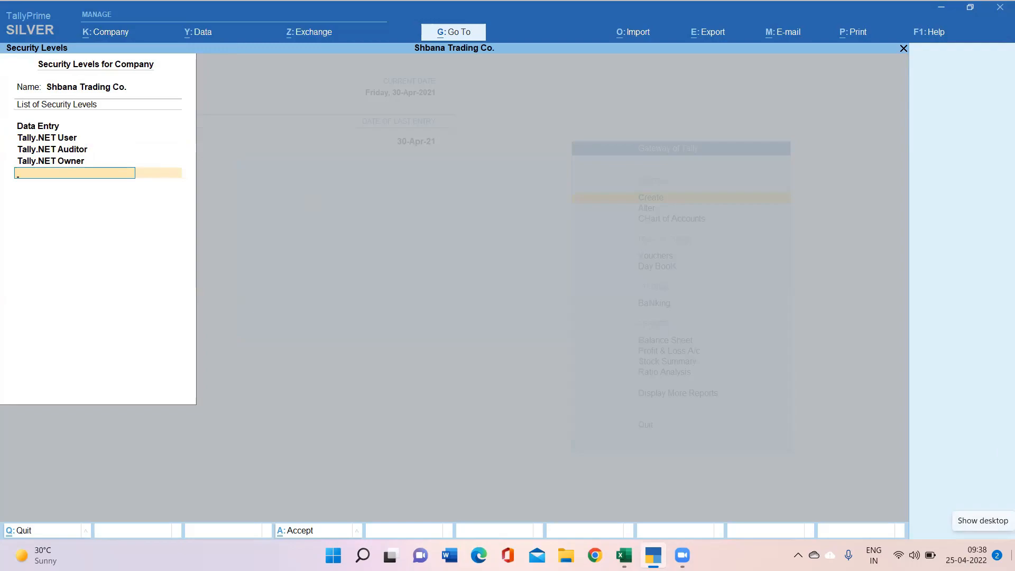
key(Up)
key(Up)
key(Up)
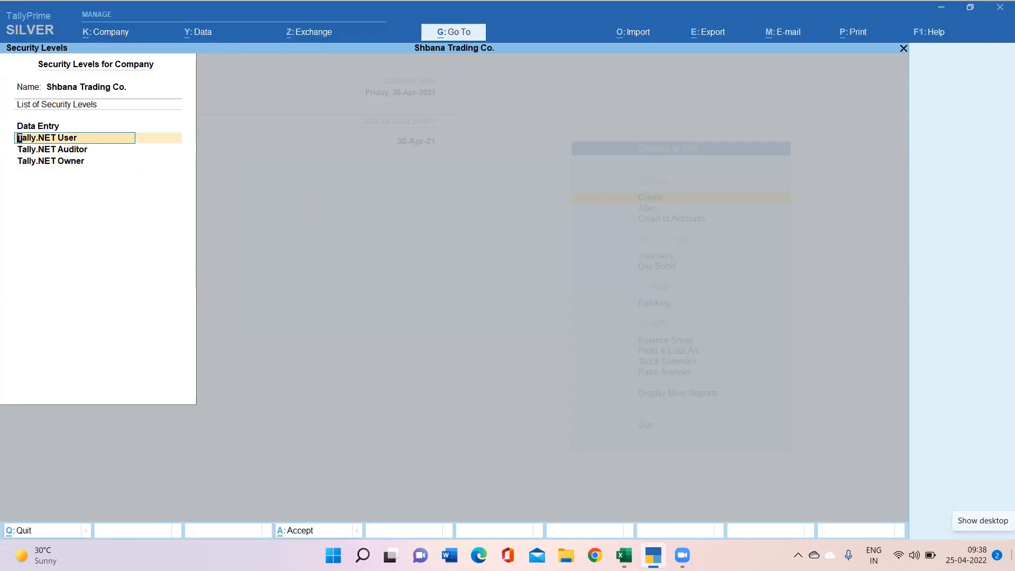
key(Up)
key(Down)
key(Down)
key(Up)
key(Down)
key(Down)
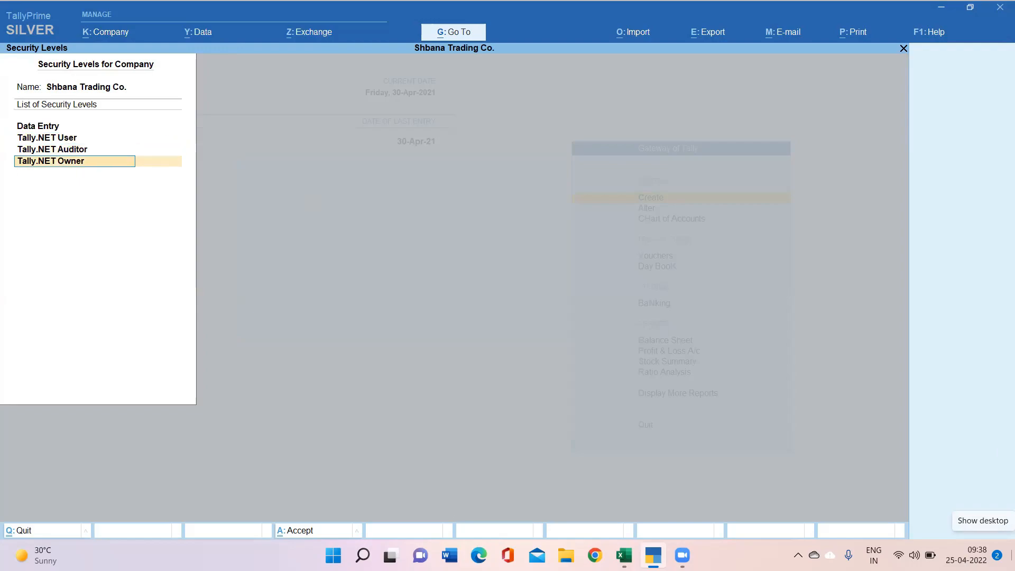
key(Down)
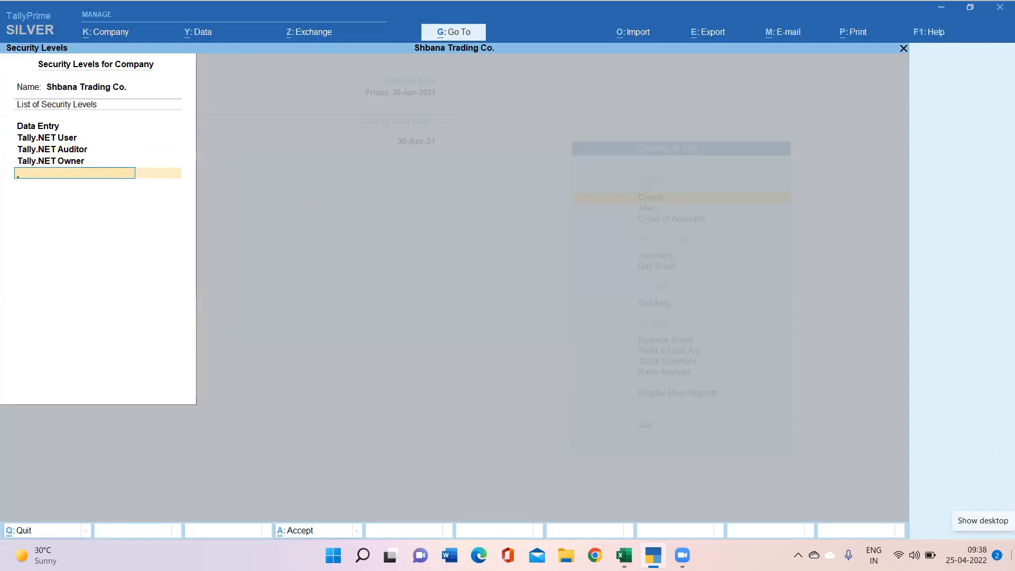
key(Up)
key(Up)
key(Up)
key(Up)
key(Down)
key(Down)
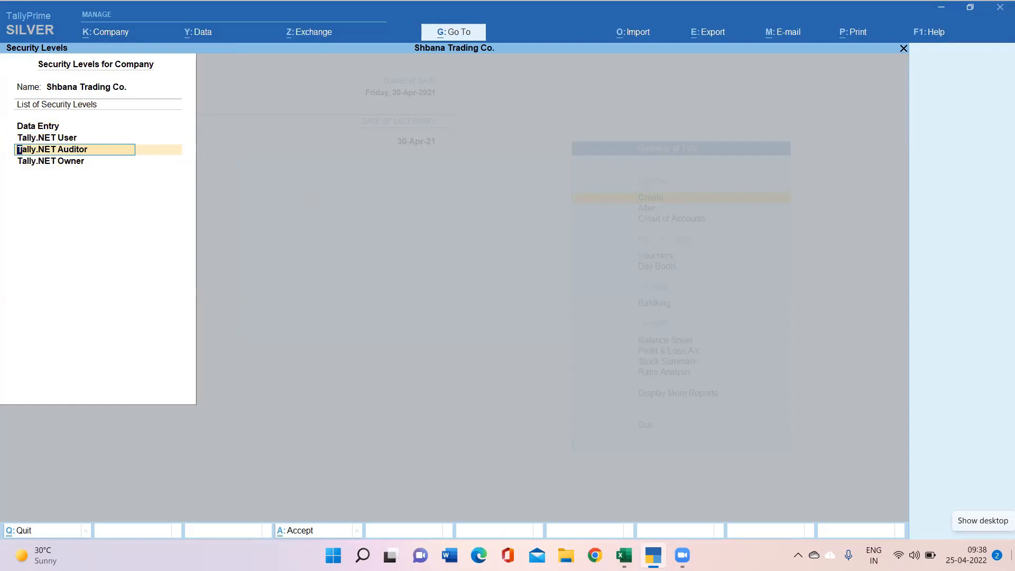
key(Down)
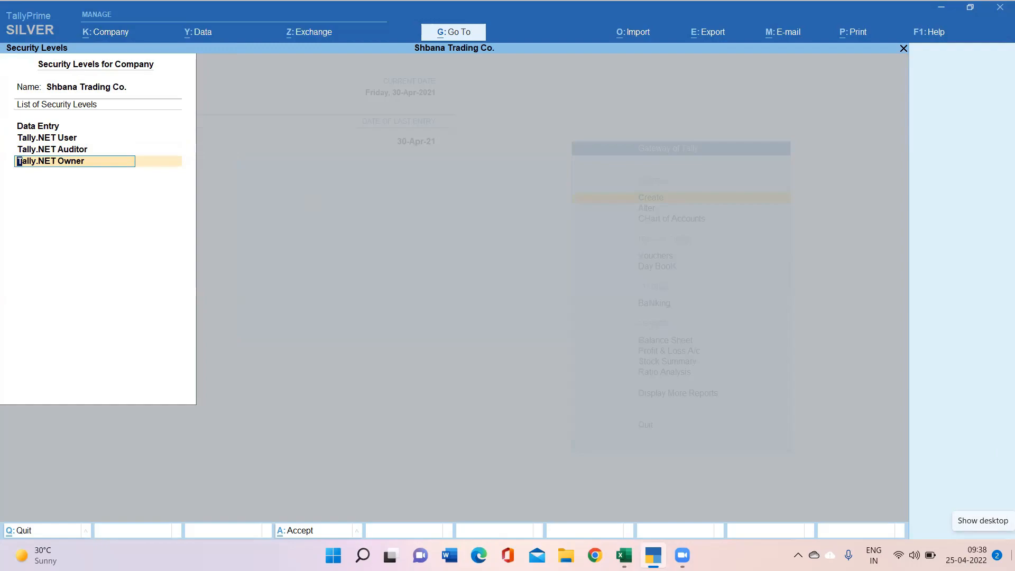
key(Down)
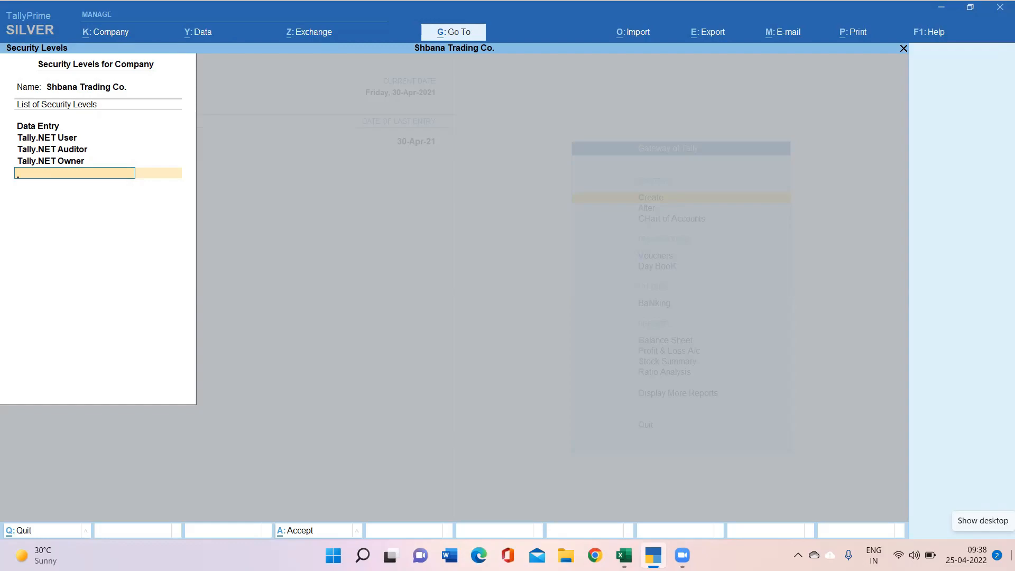
Step: Name the new security level and base its basic facilities on Data Entry, keeping defaults
text(Aman)
key(Return)
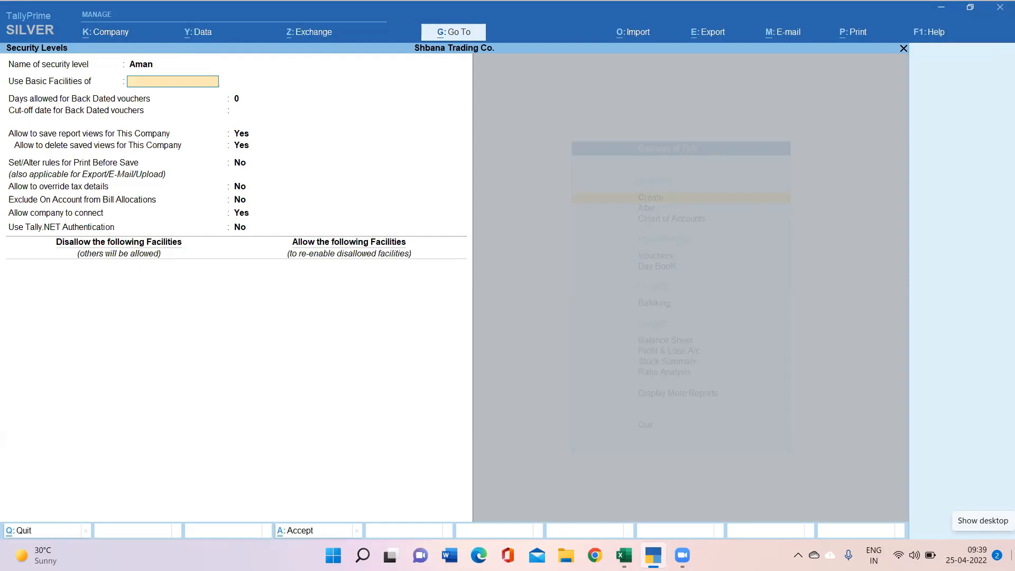
key(Escape)
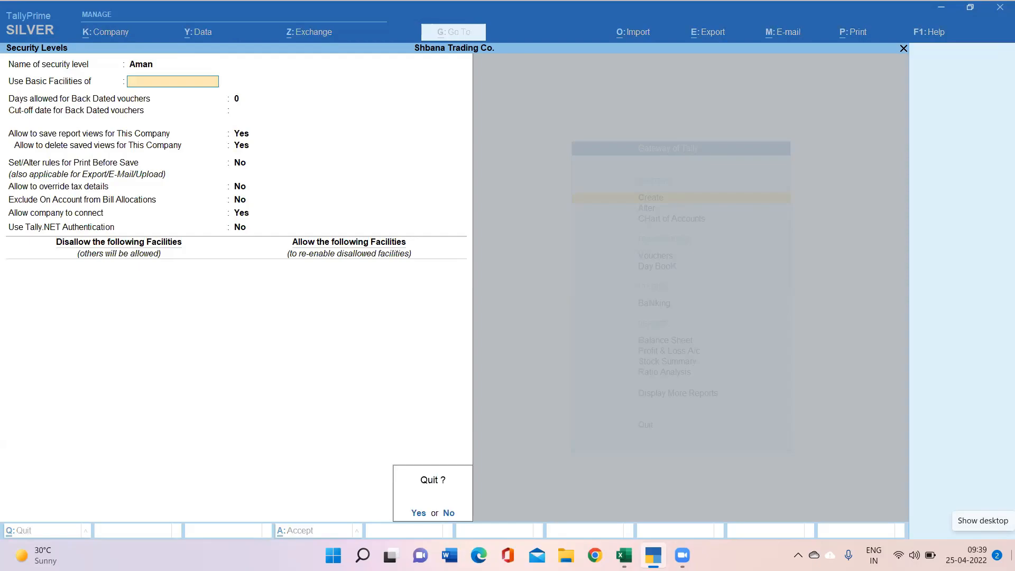
key(n)
key(Return)
key(BackSpace)
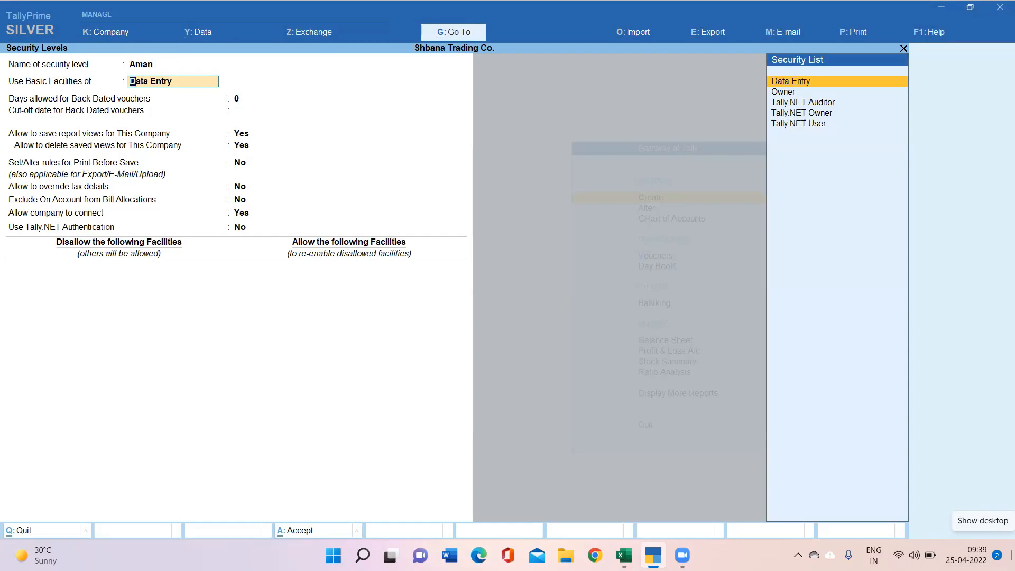
key(Return)
key(Return)
key(Return)
key(Return)
key(Return)
key(Return)
key(Return)
key(Return)
key(Return)
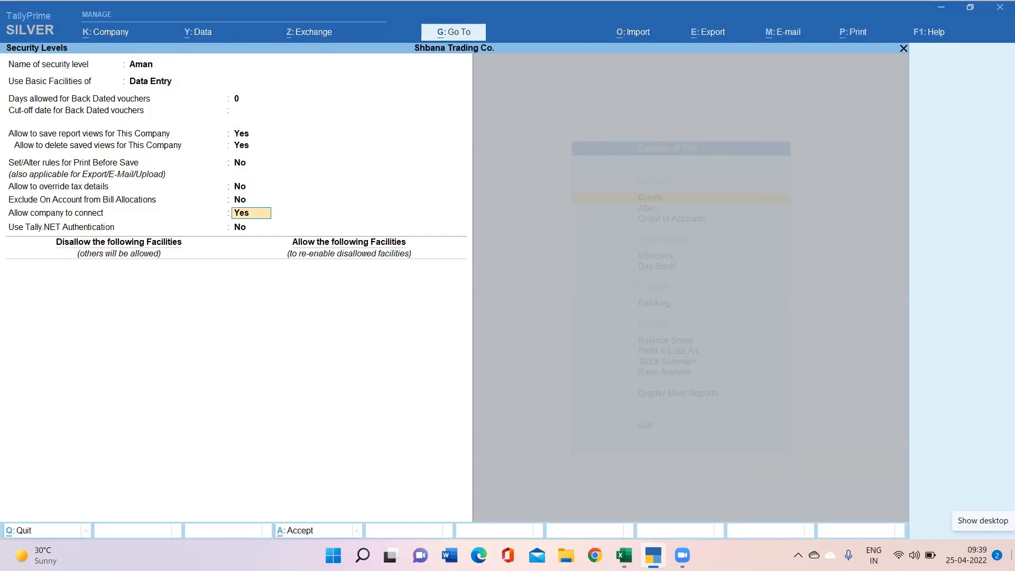
key(Return)
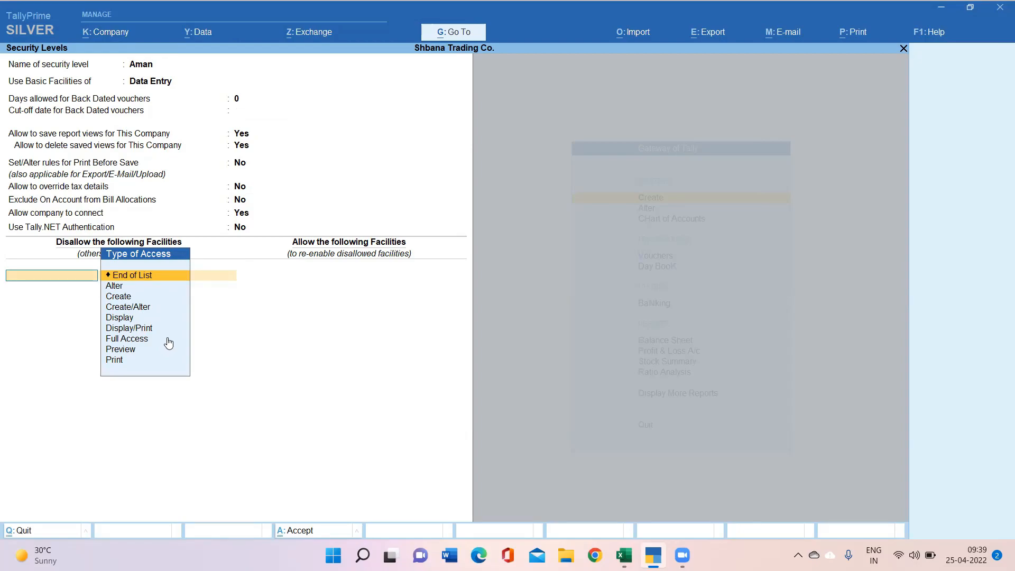
Step: Disallow Full Access to Balance Sheet, Profit & Loss A/c and Vouchers
click(129, 339)
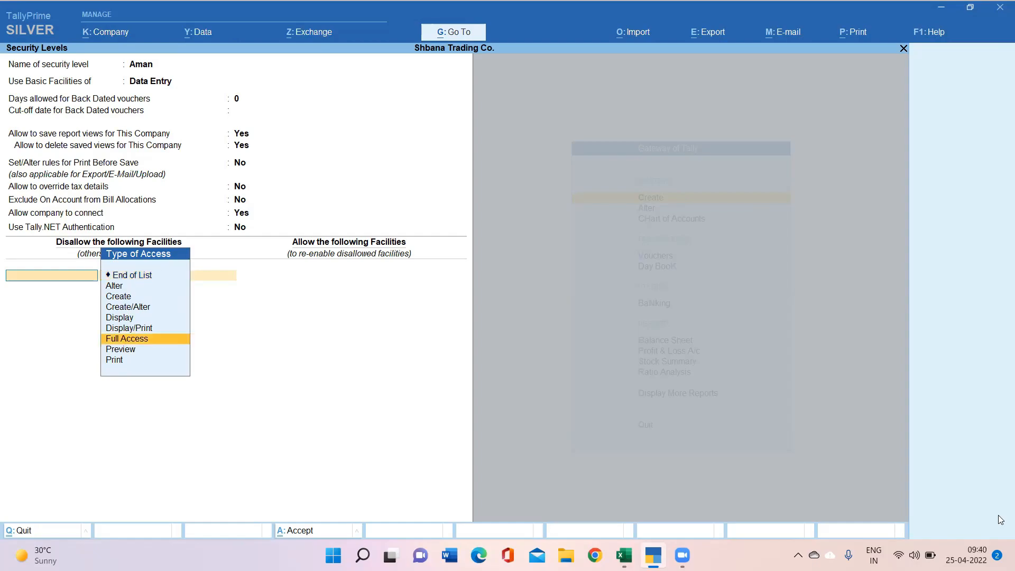
key(Return)
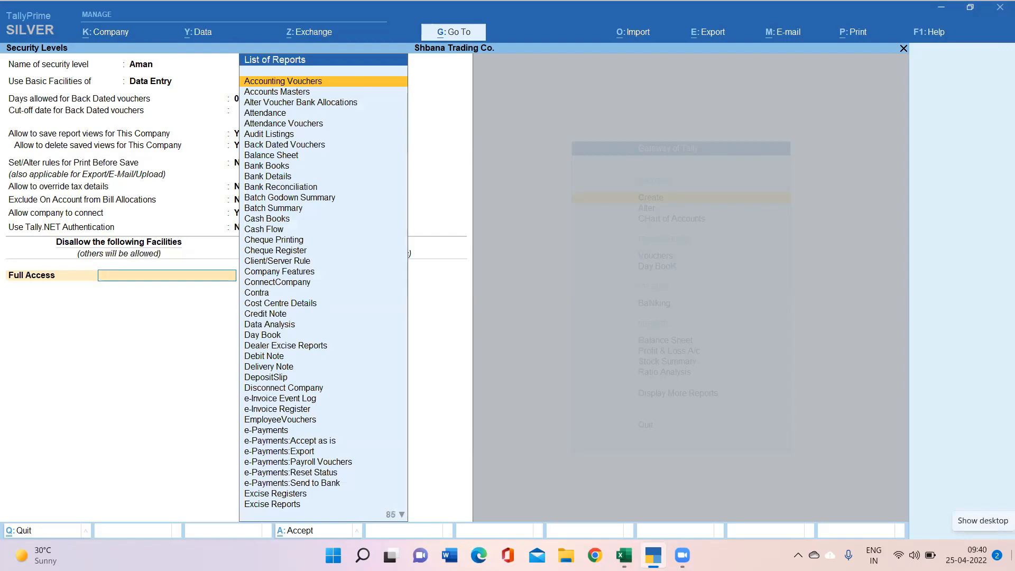
text(Bala)
key(Return)
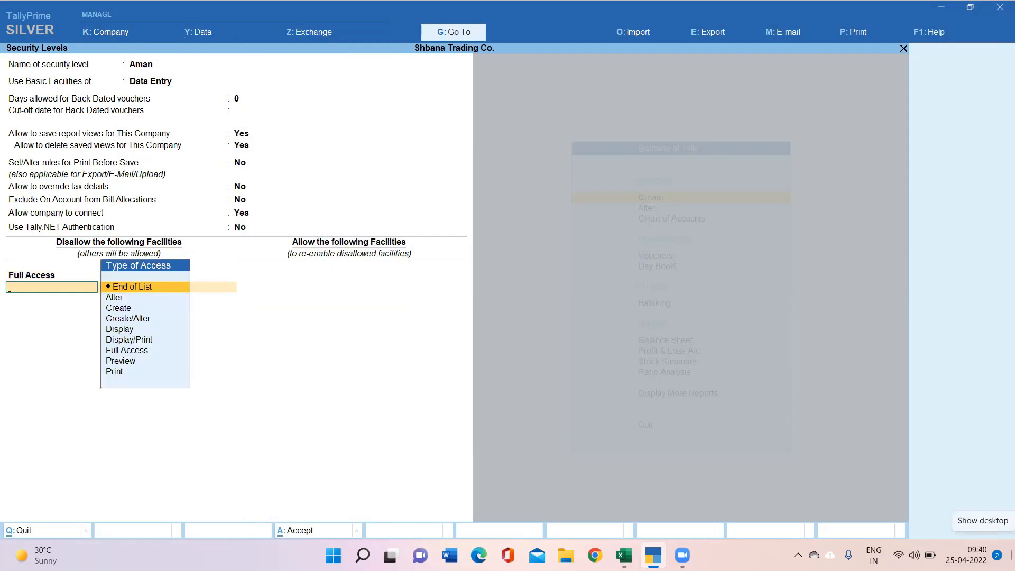
text(Full)
key(Return)
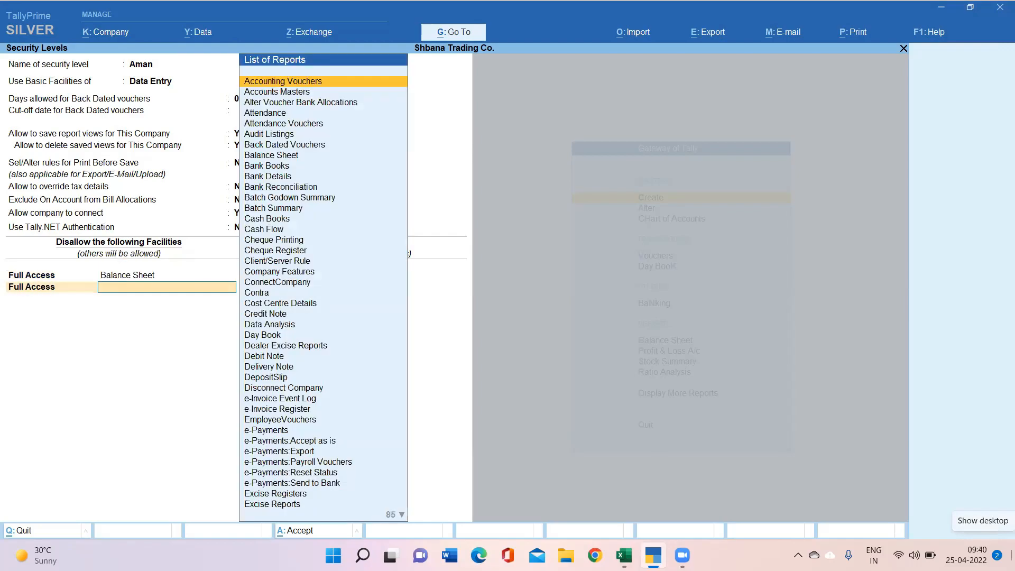
text(prof)
key(Return)
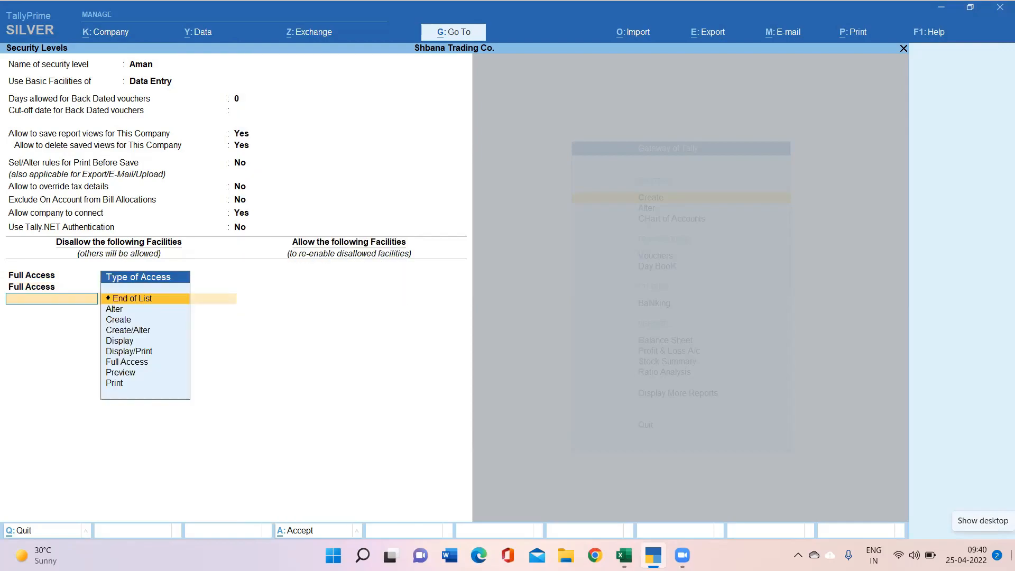
text(ful)
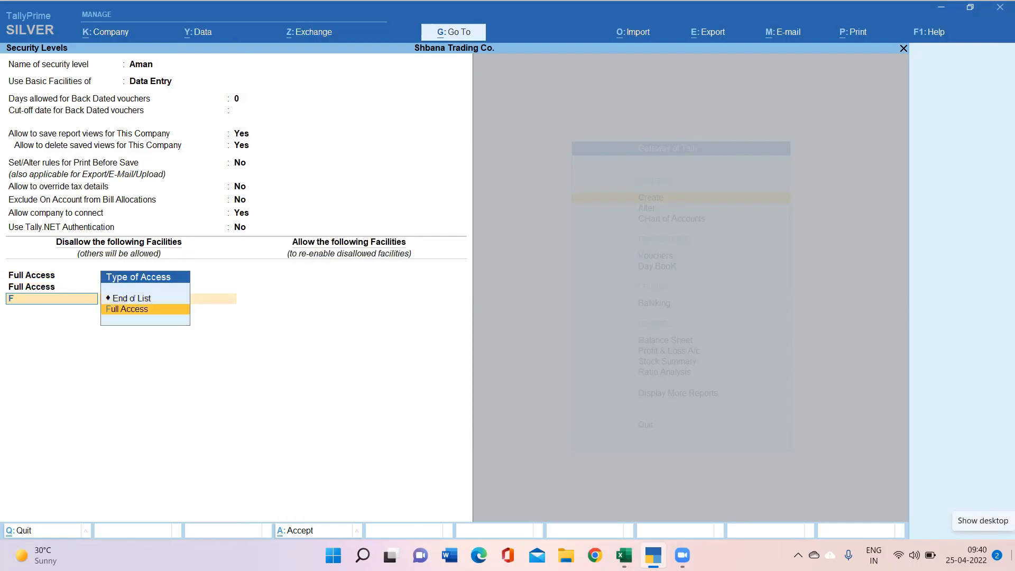
key(Return)
text(v)
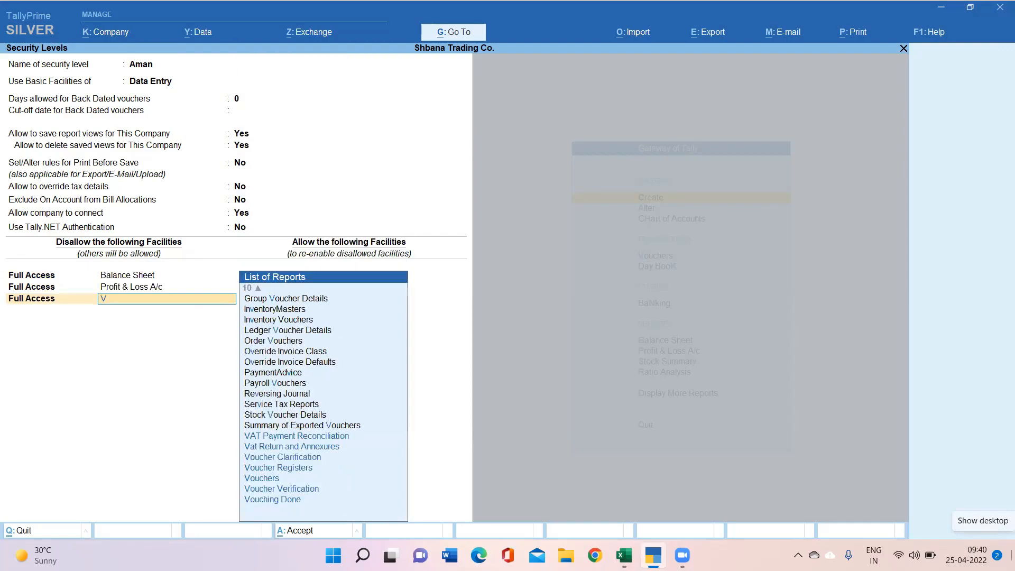
text(ouch)
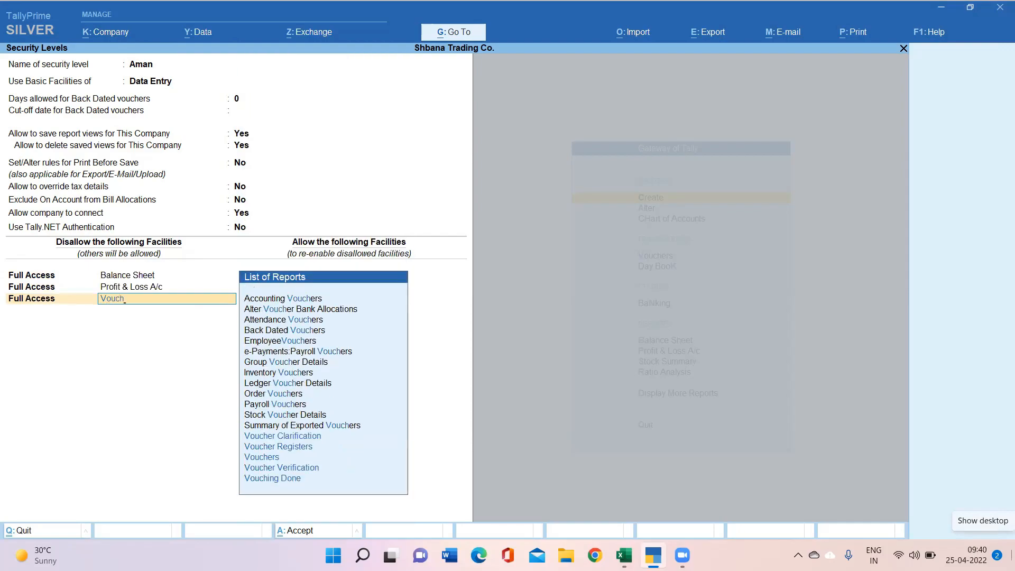
key(Down)
key(Down)
key(Down)
key(Down)
key(Return)
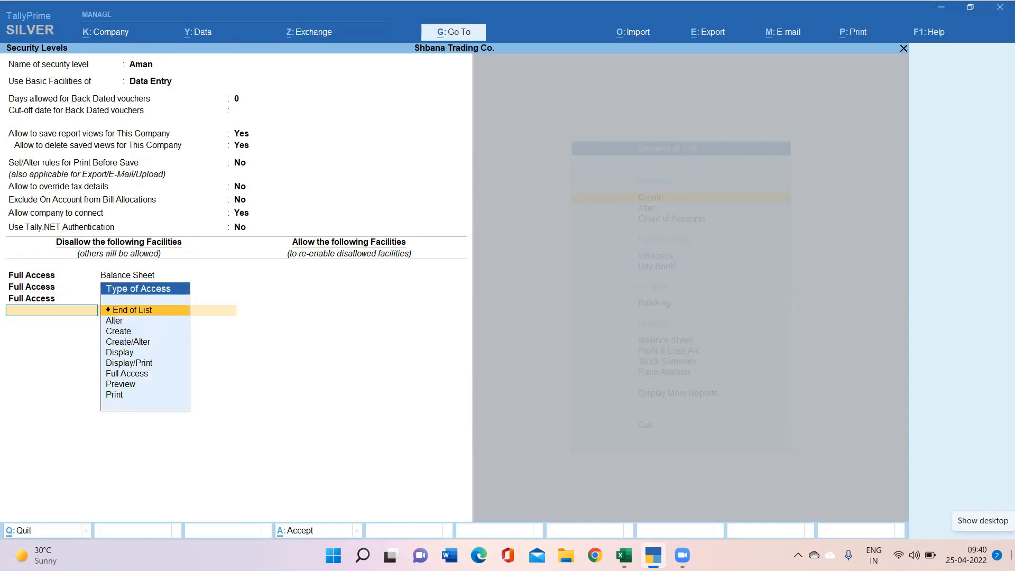
key(Return)
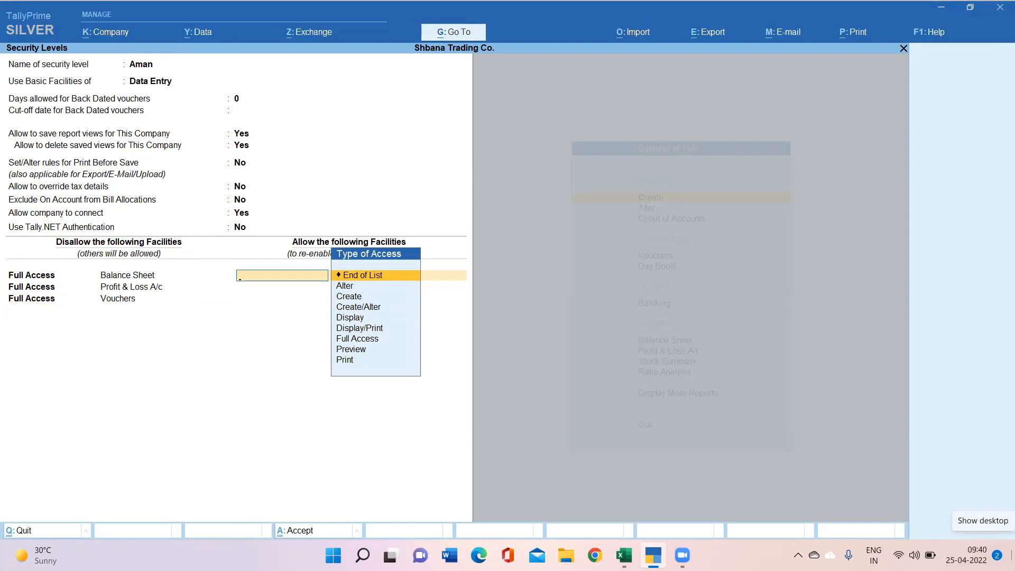
Step: Allow Create access for Payment and save the new security level
key(Down)
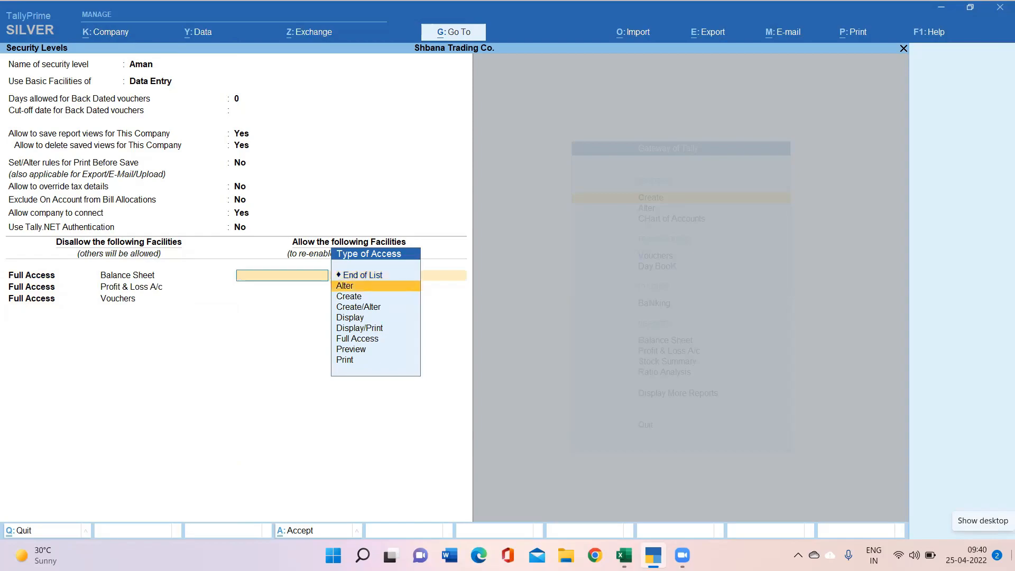
key(Down)
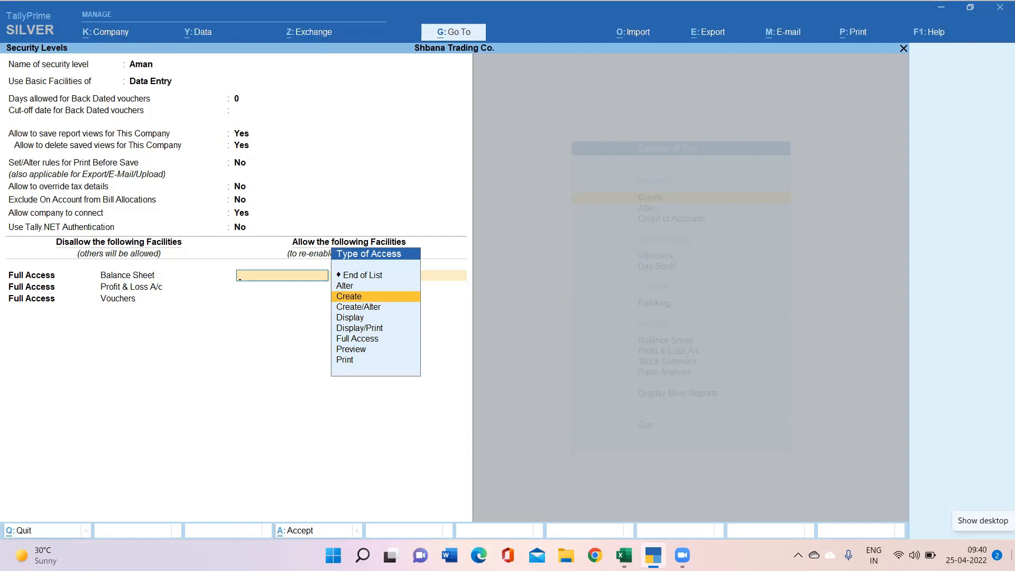
key(Down)
key(Down)
key(Down)
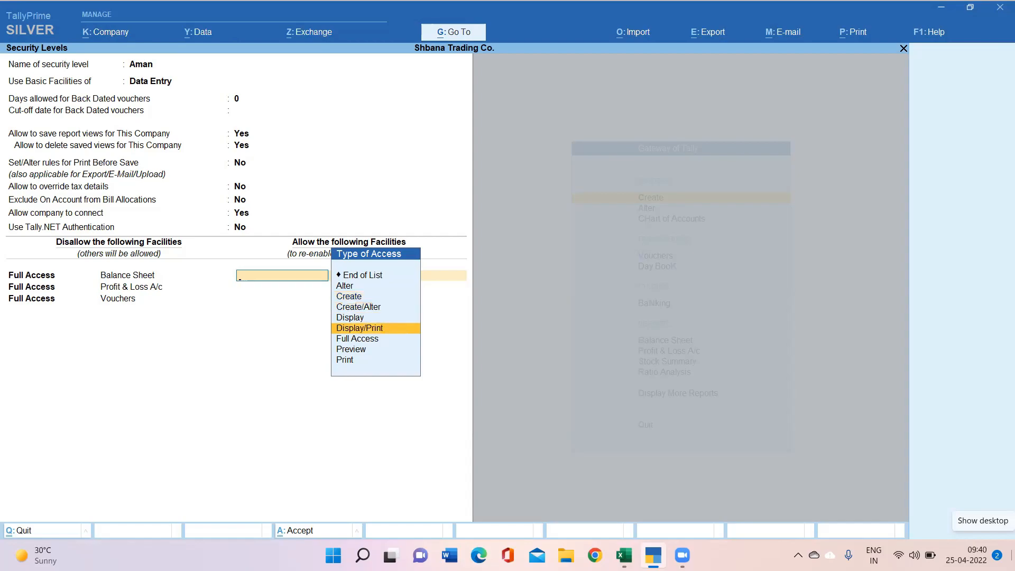
key(Down)
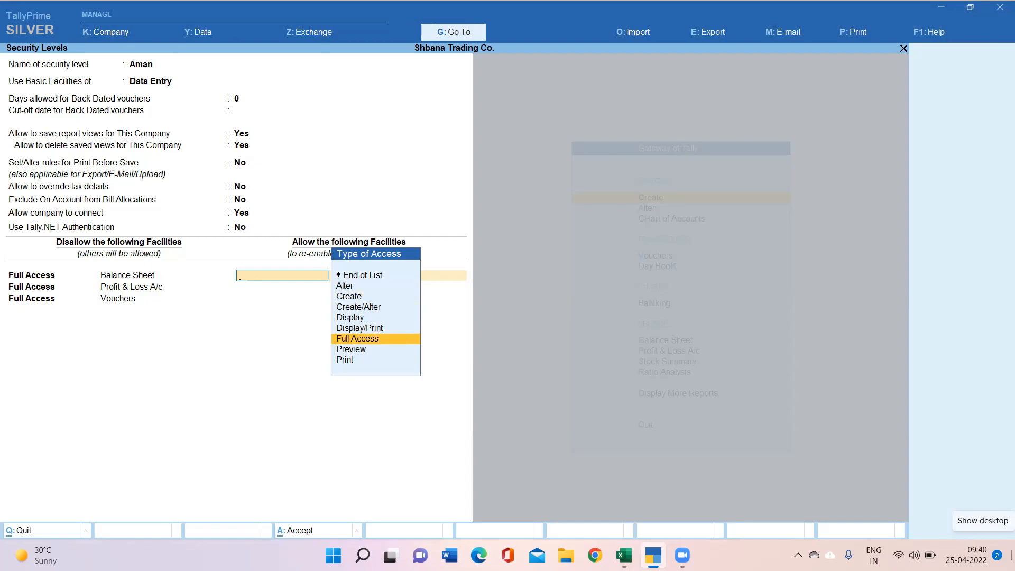
key(Up)
key(Up)
key(Up)
key(Up)
key(Return)
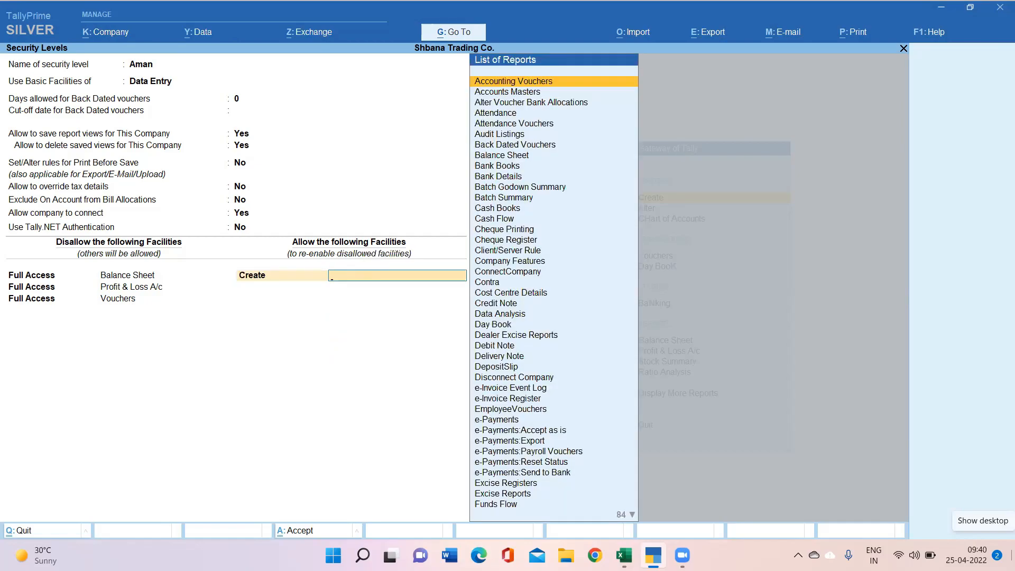
text(Pay)
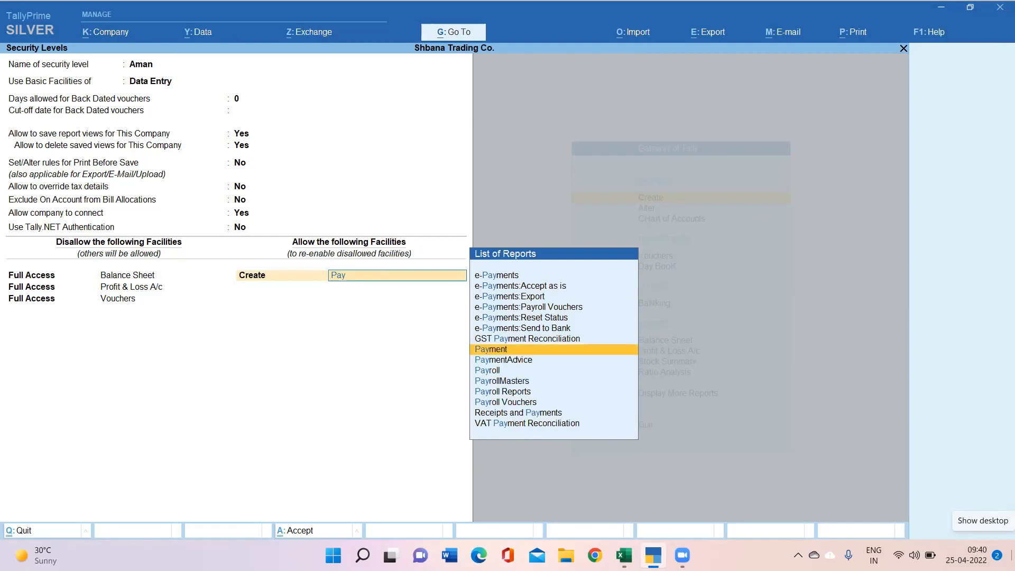
key(Return)
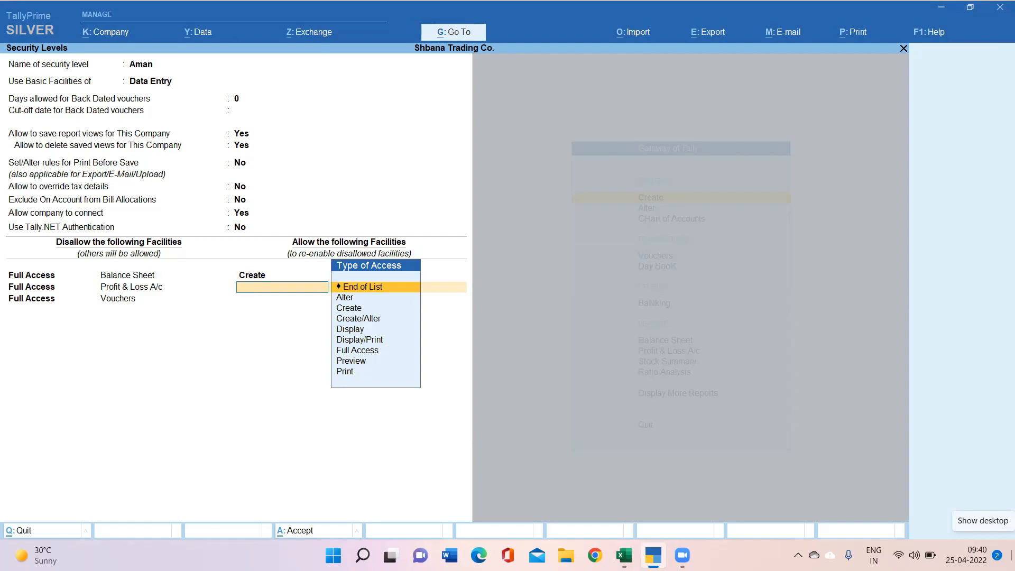
key(Return)
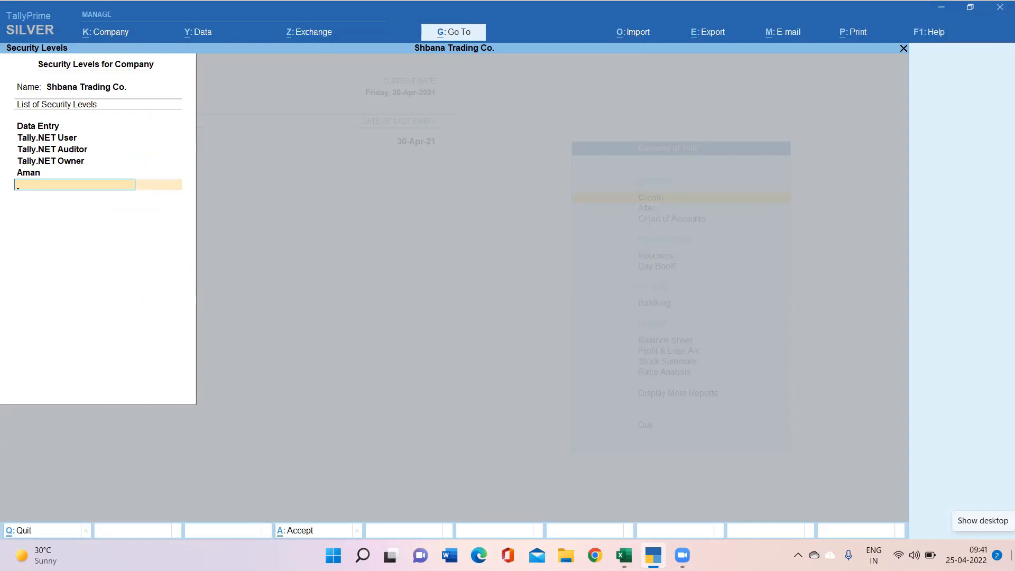
Step: Add another Data Entry-based security level disallowing Full Access to Balance Sheet and Vouchers
text(Raman)
key(Return)
key(Return)
key(Return)
key(Return)
key(Return)
key(Return)
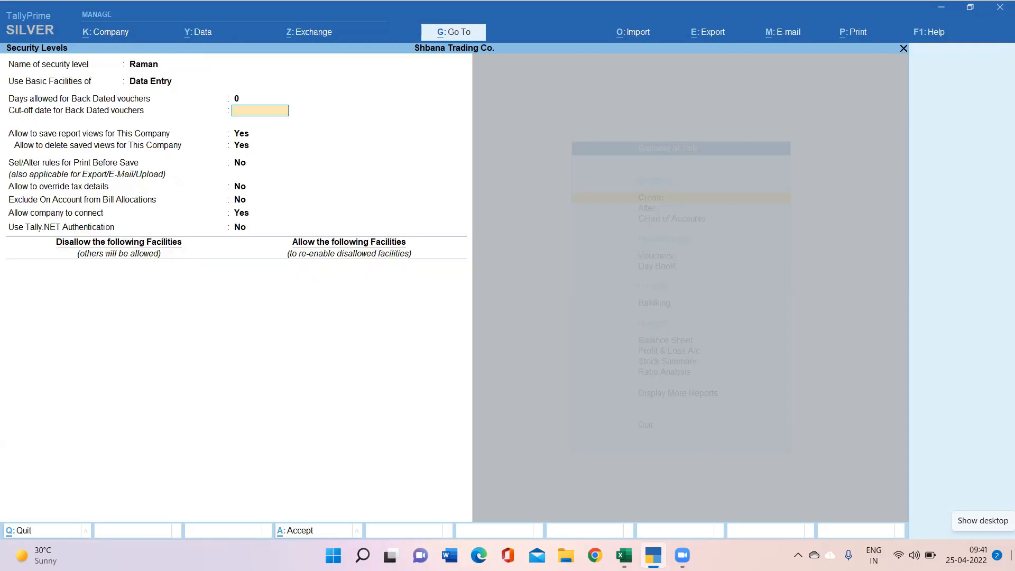
key(Return)
key(Return)
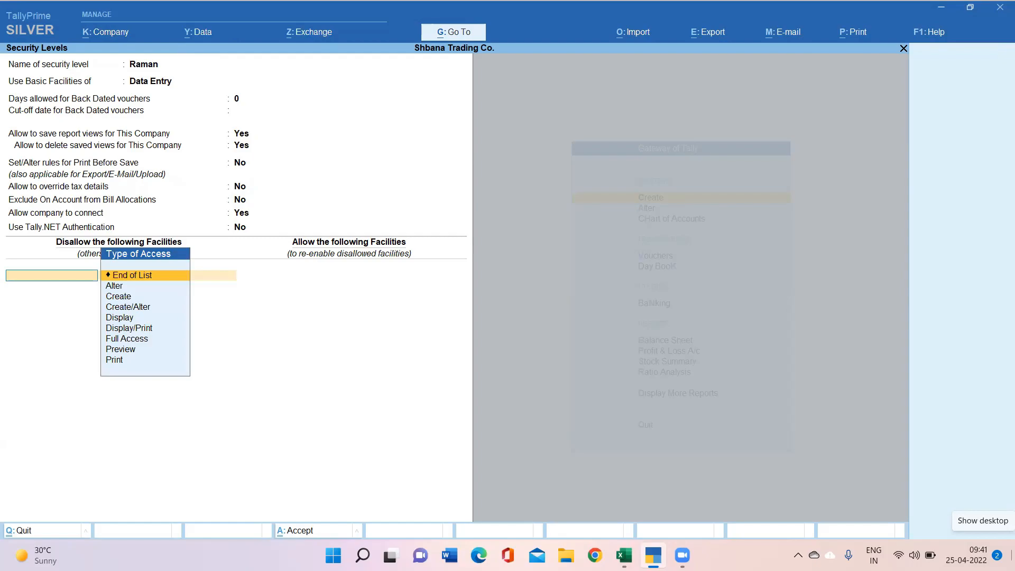
key(Down)
key(Down)
key(Down)
key(Down)
key(Down)
key(Down)
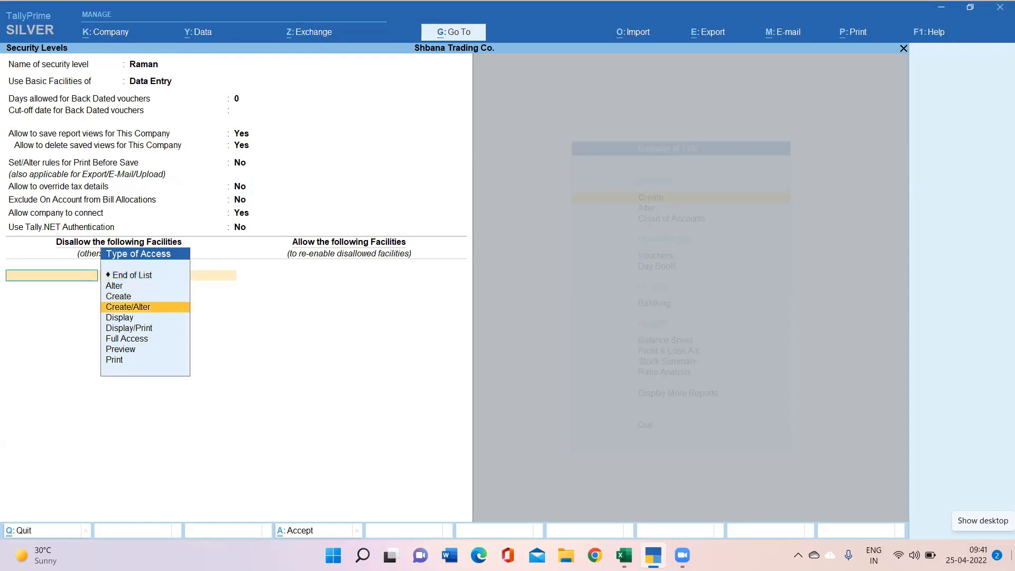
key(Return)
text(Bala)
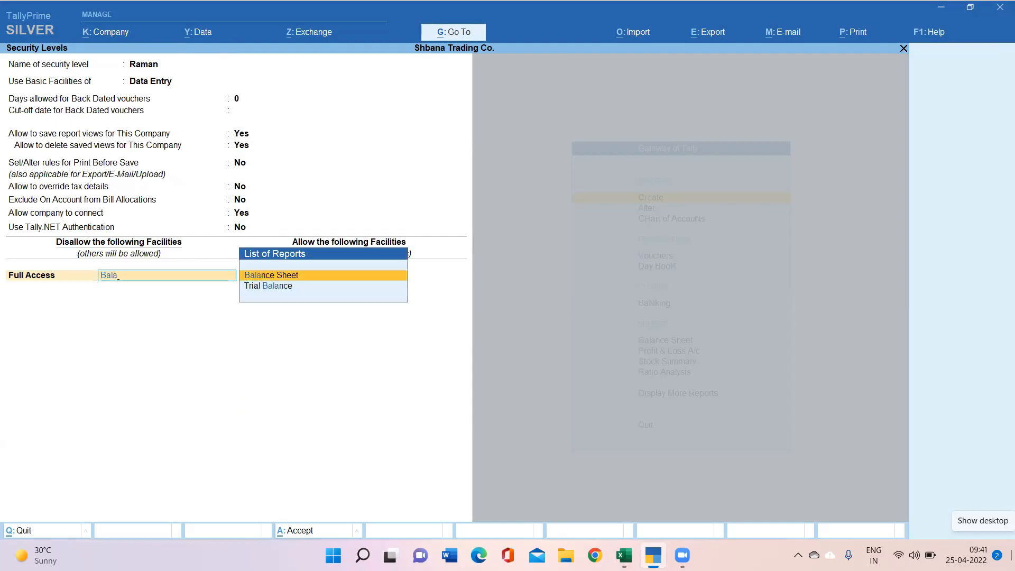
key(Return)
text(Ful)
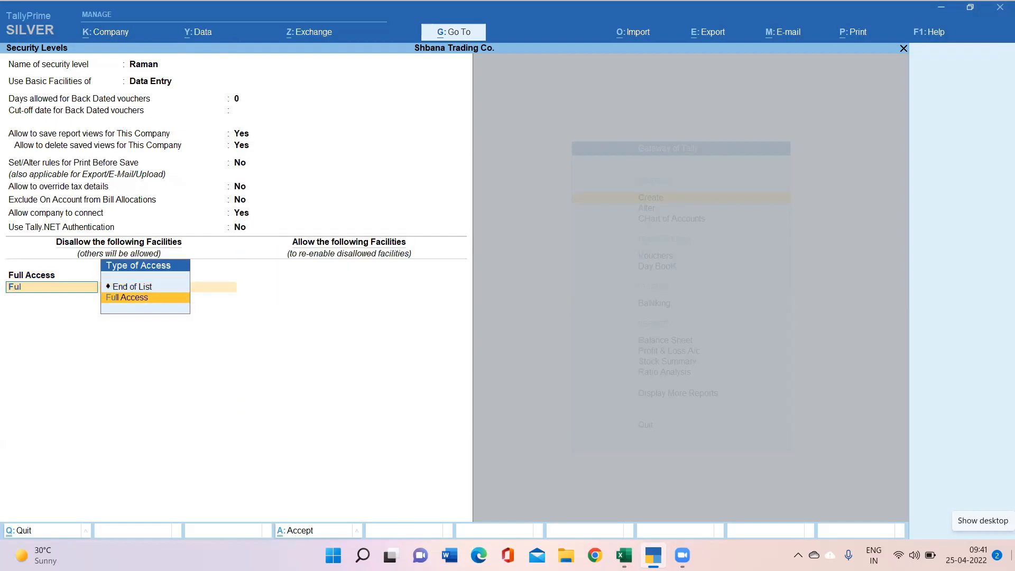
key(Return)
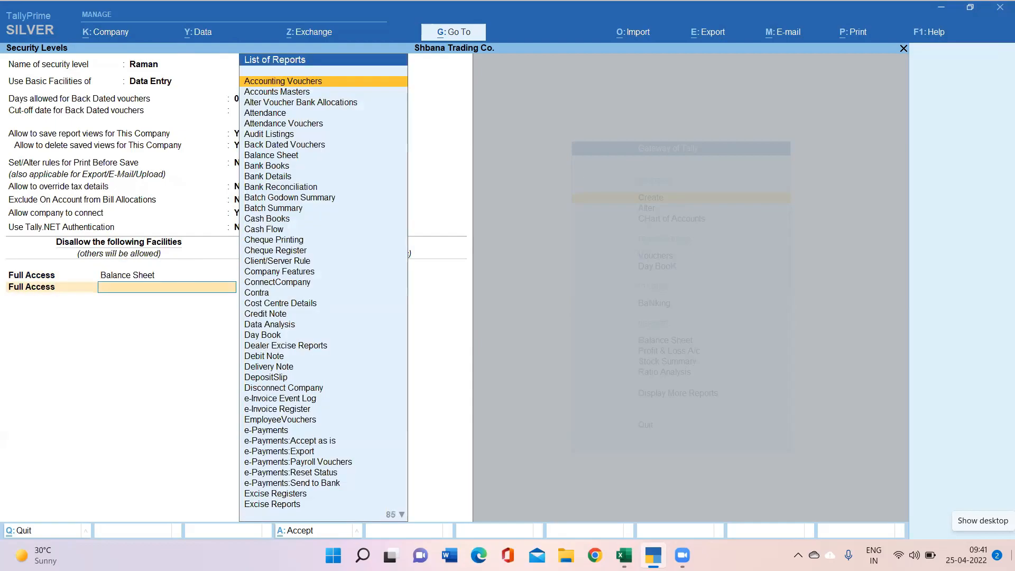
text(Vou)
key(Down)
key(Down)
key(Down)
key(Return)
key(Return)
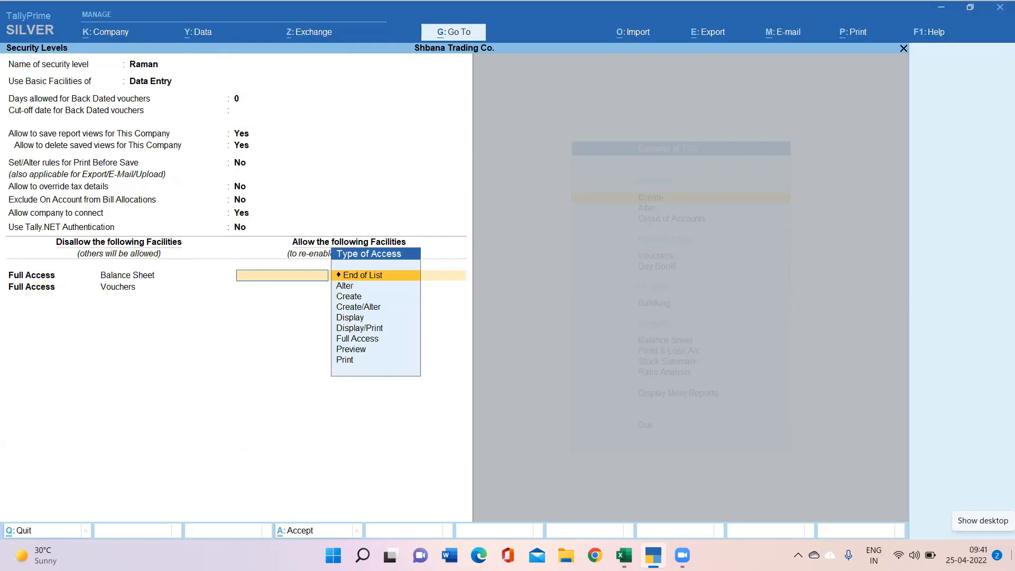
Step: Allow Create access for Receipt, save the level, and close the Security Levels list
text(Cre)
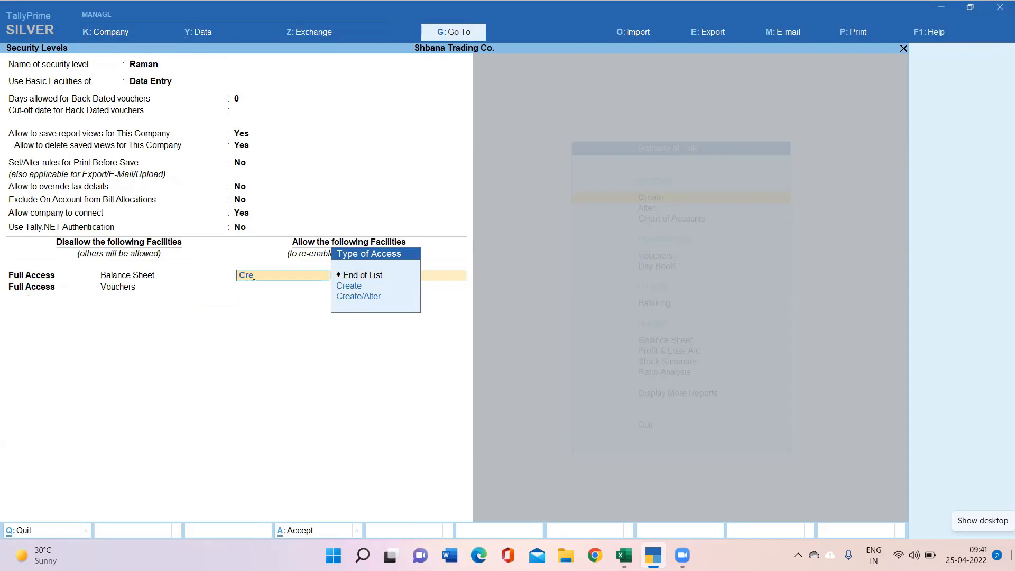
key(Return)
text(Rece)
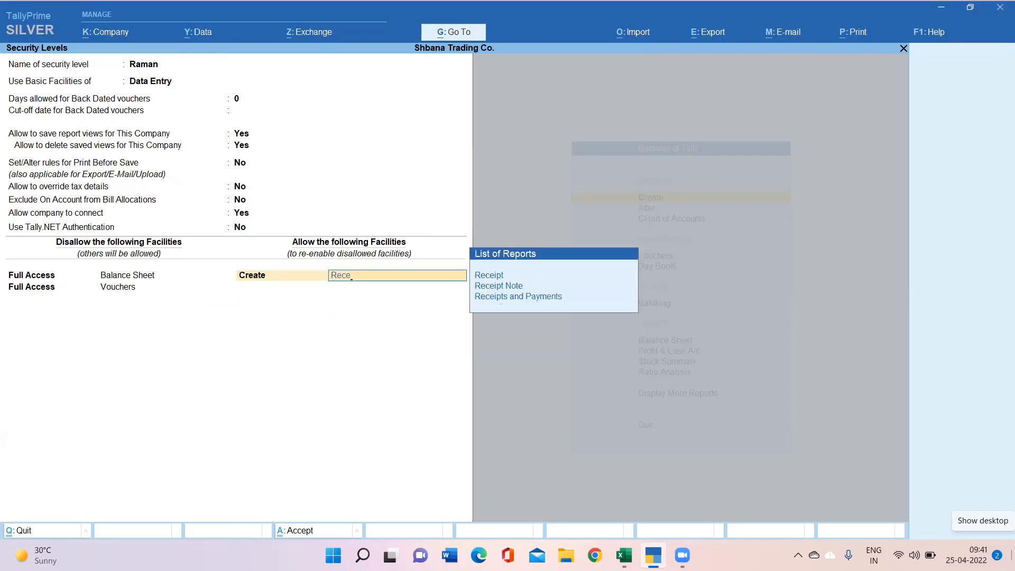
key(Return)
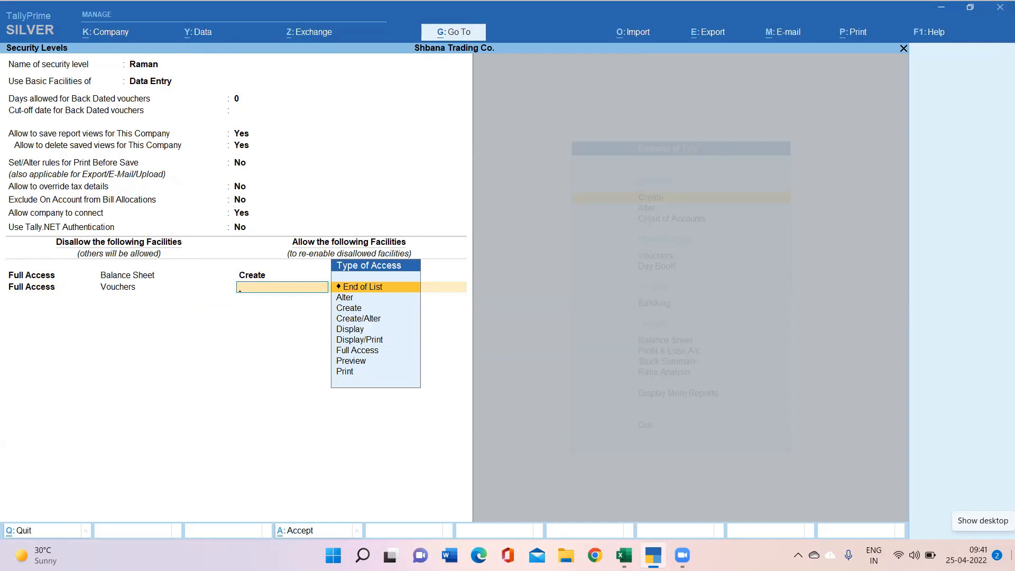
key(BackSpace)
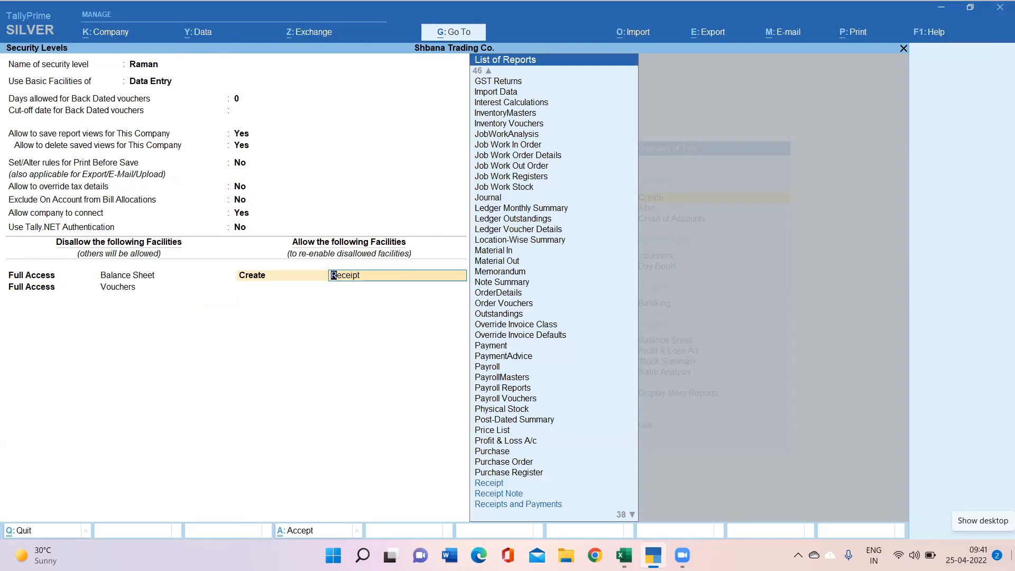
key(Down)
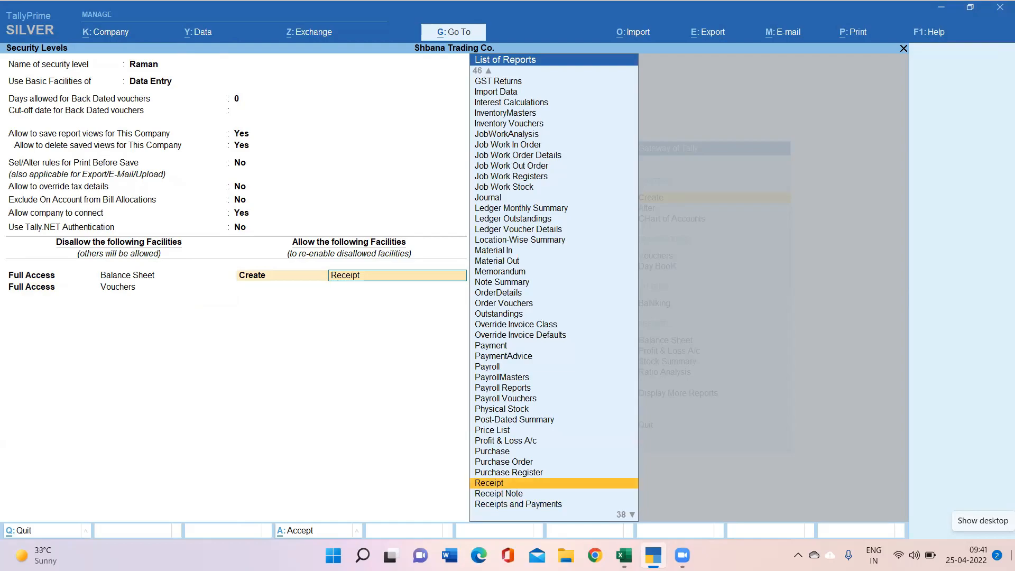
key(Return)
key(Return)
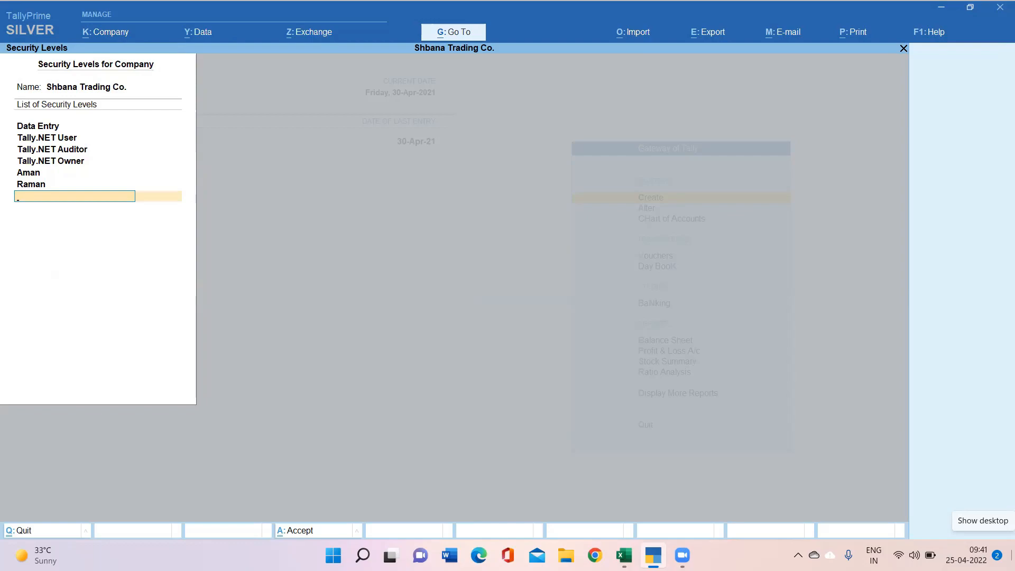
key(Return)
key(Return)
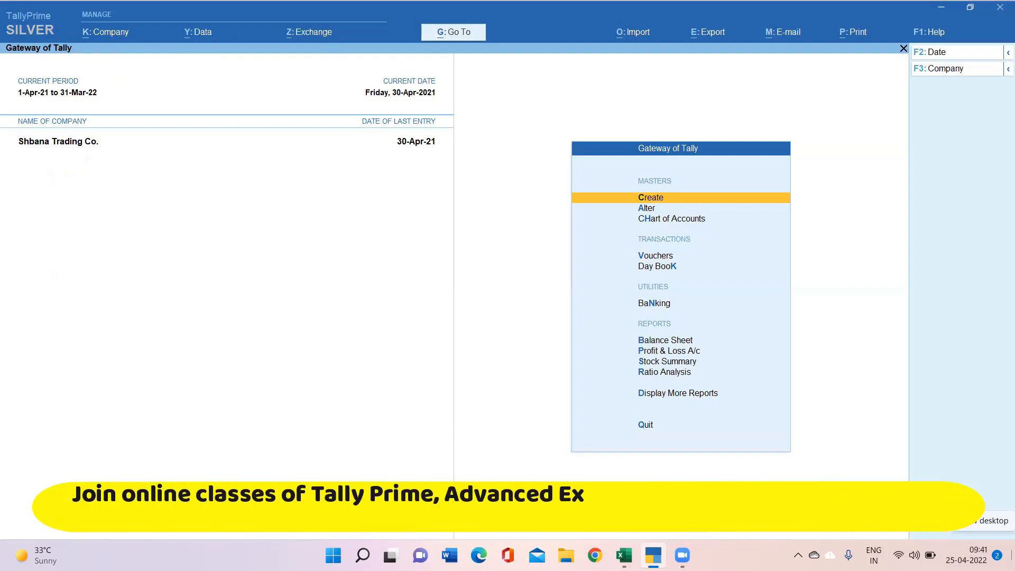
Step: In Users and Passwords, add the first user with the first custom security level and password
click(110, 35)
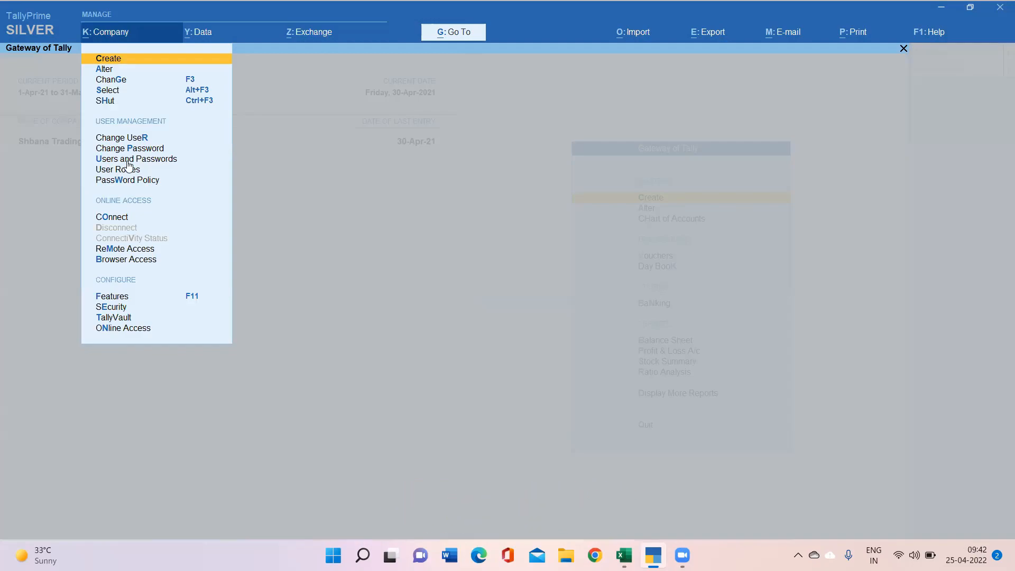
click(128, 160)
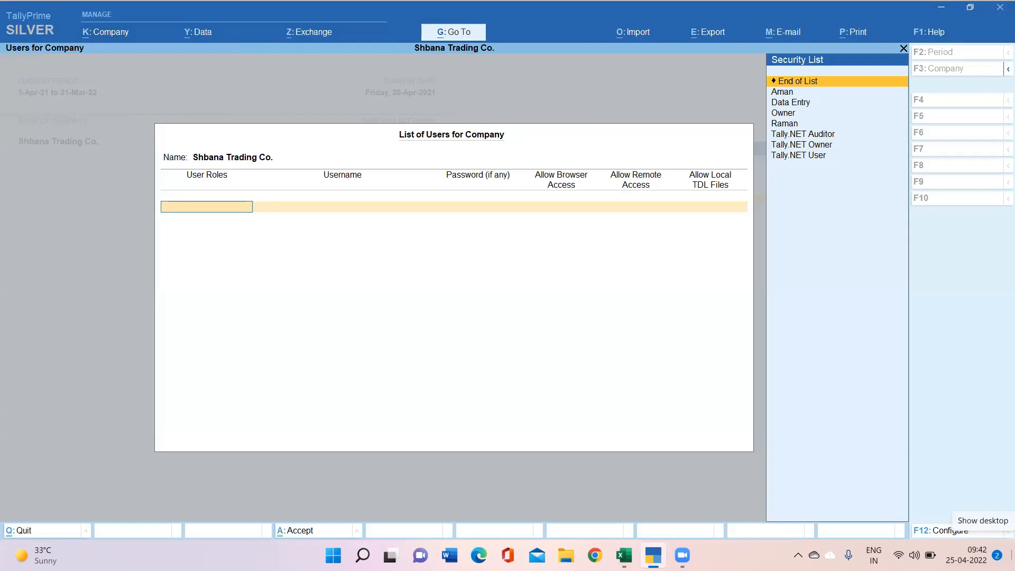
key(Down)
key(Return)
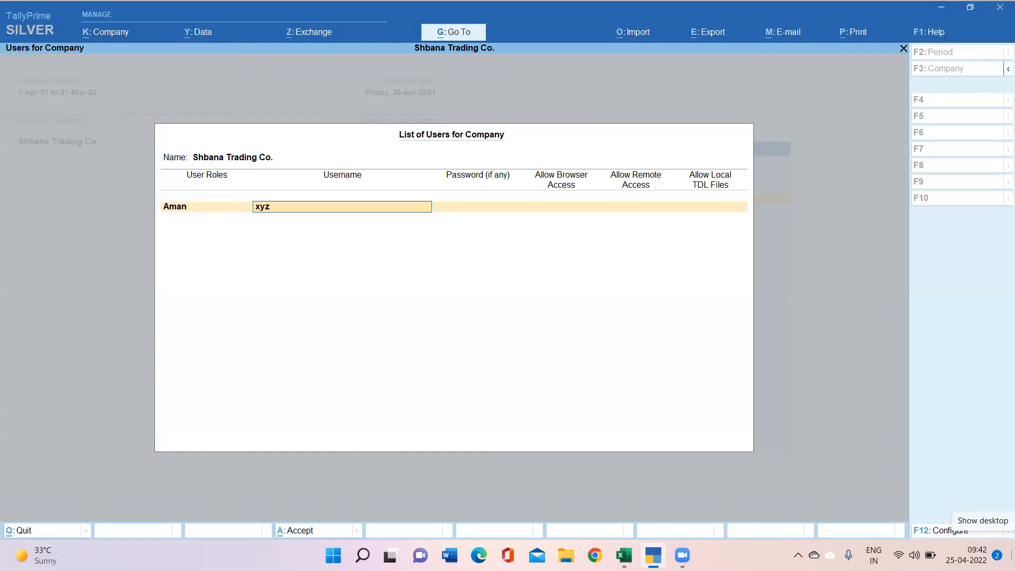
key(Return)
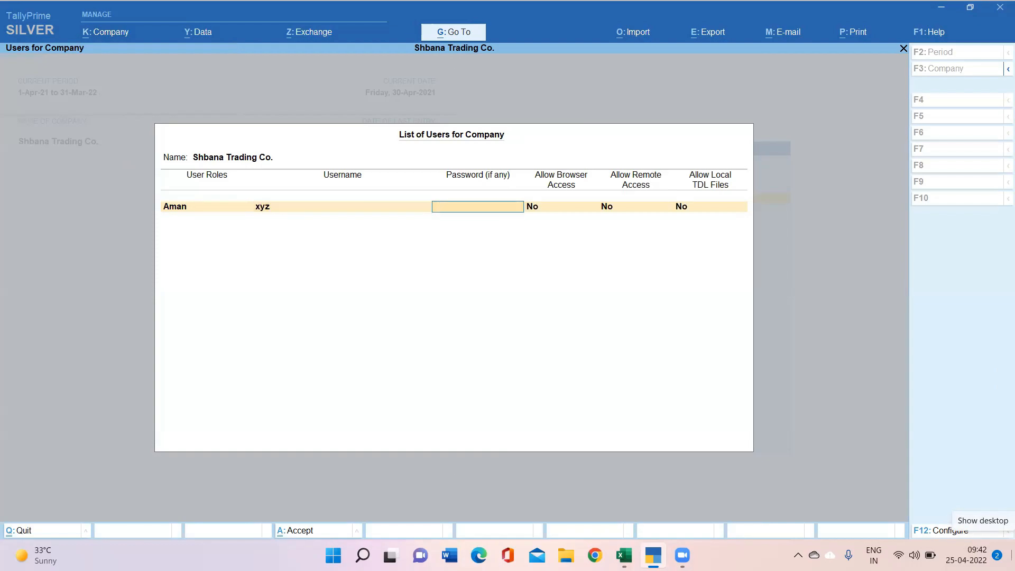
key(Return)
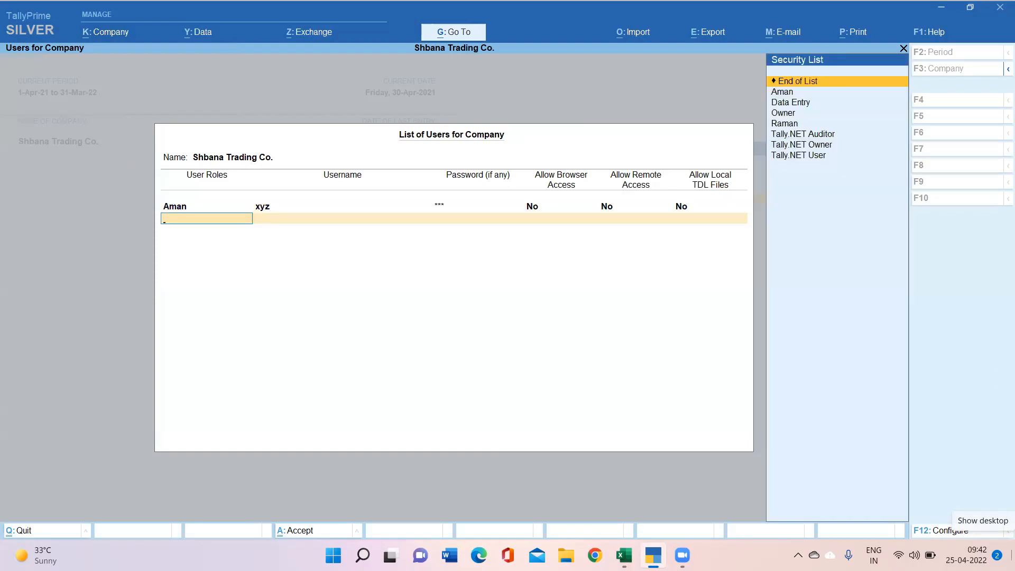
Step: Add a second user with the second custom security level, username and password, then save the list
key(Down)
key(Down)
key(Down)
key(Down)
key(Return)
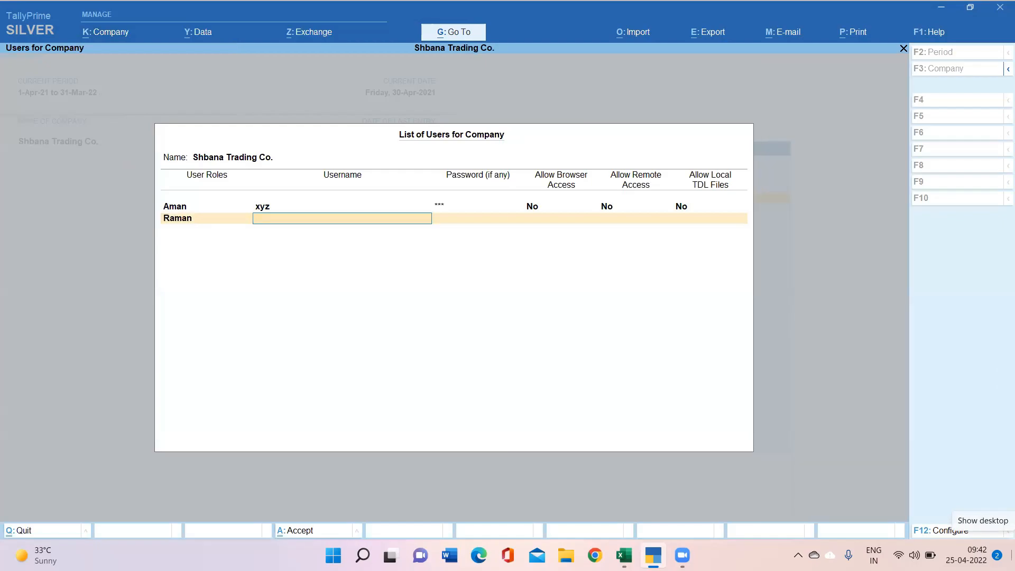
text(pqr)
key(Return)
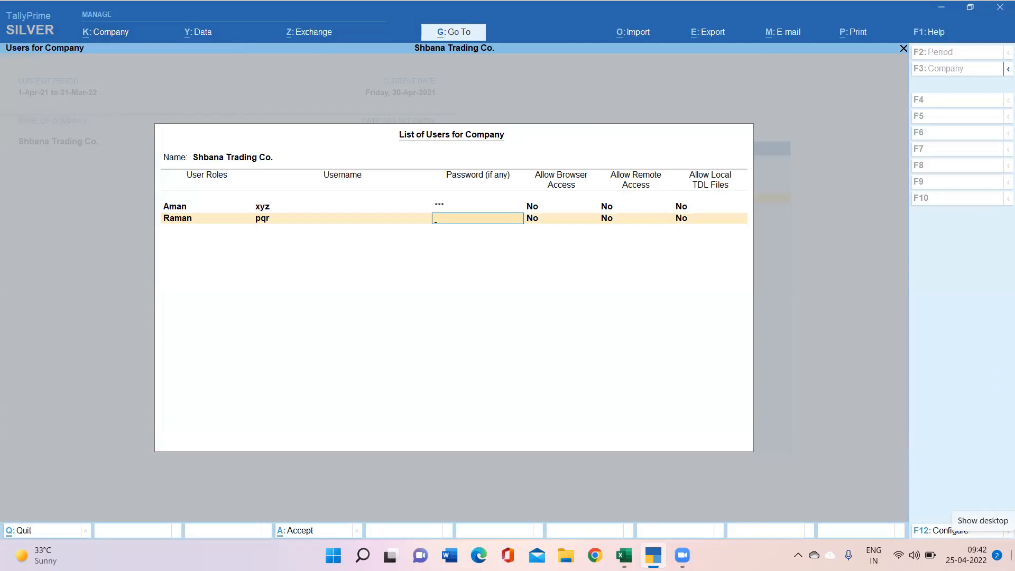
key(Return)
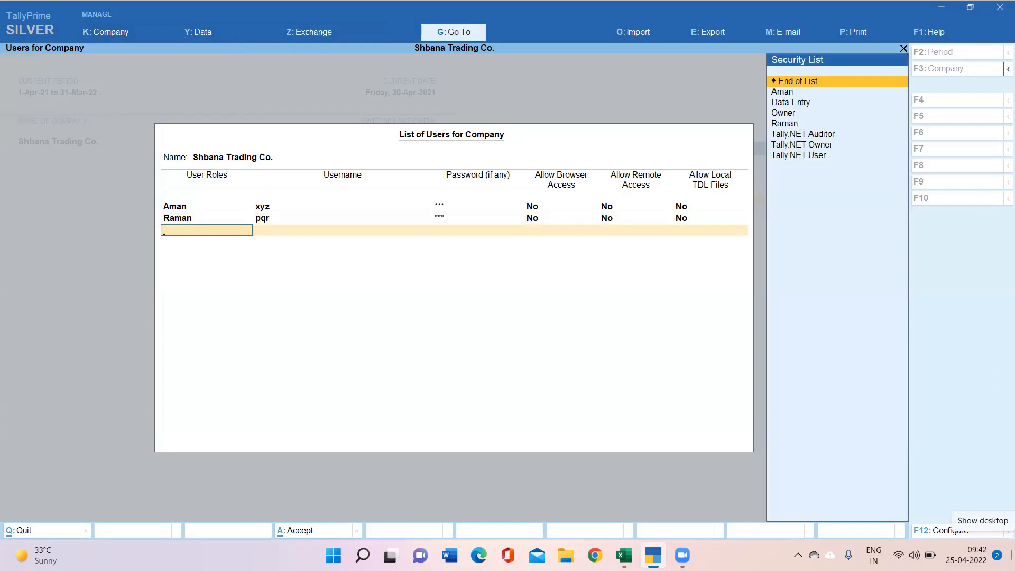
key(Return)
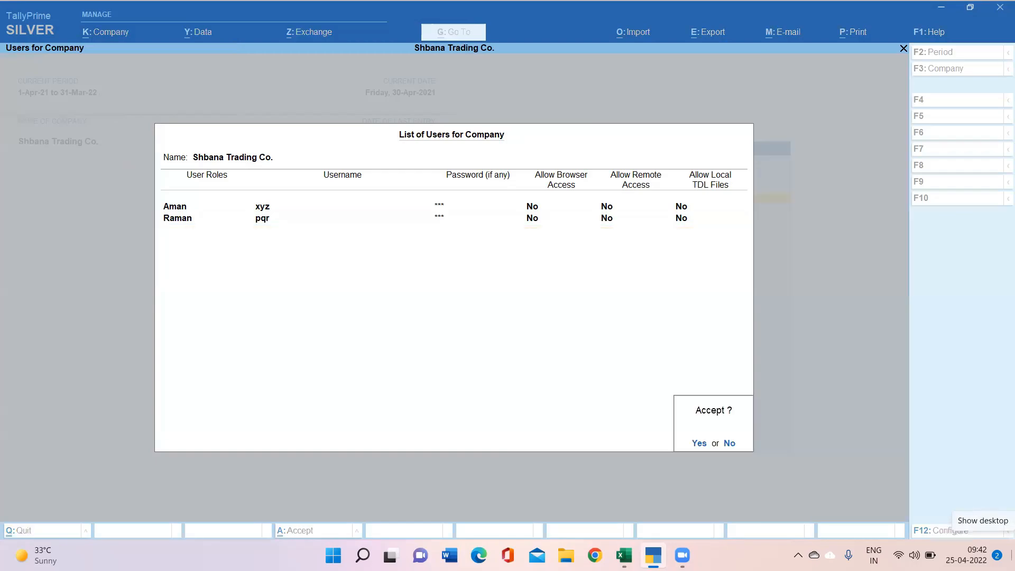
key(Return)
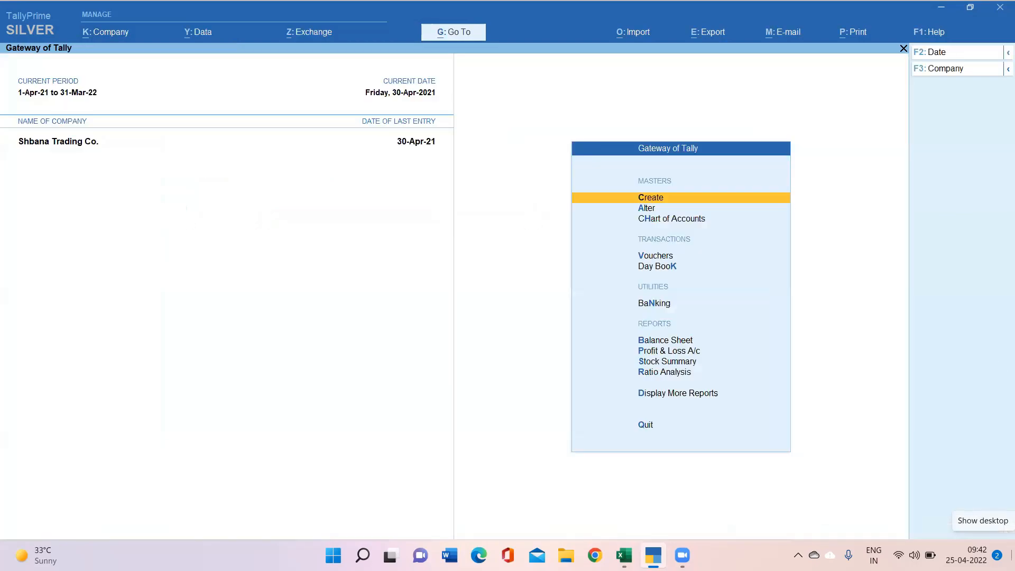
Step: Shut the open company Shbana Trading Co. with Alt+F3
click(113, 33)
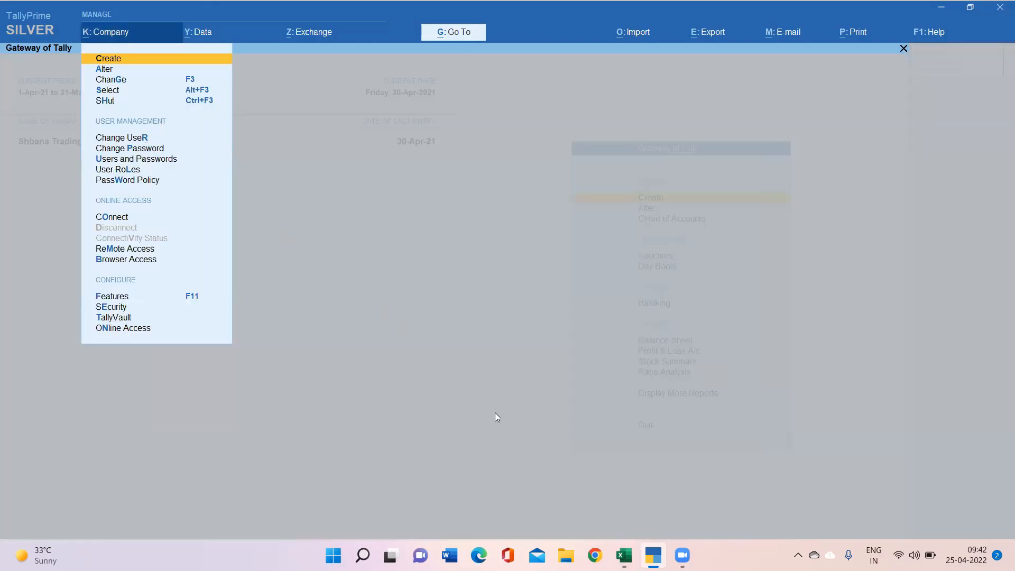
key(Escape)
key(Escape)
key(n)
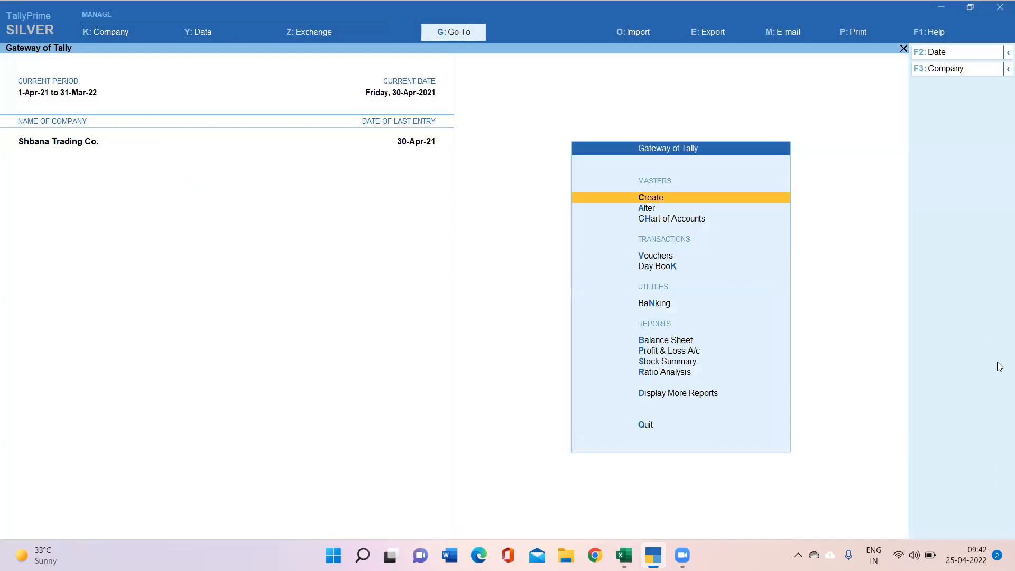
key(alt+F3)
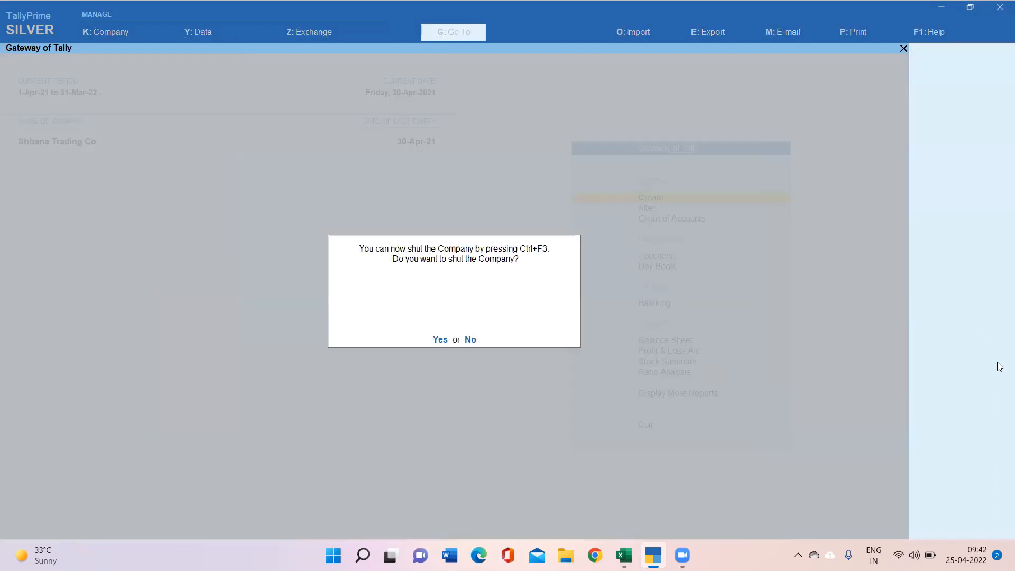
key(y)
key(Return)
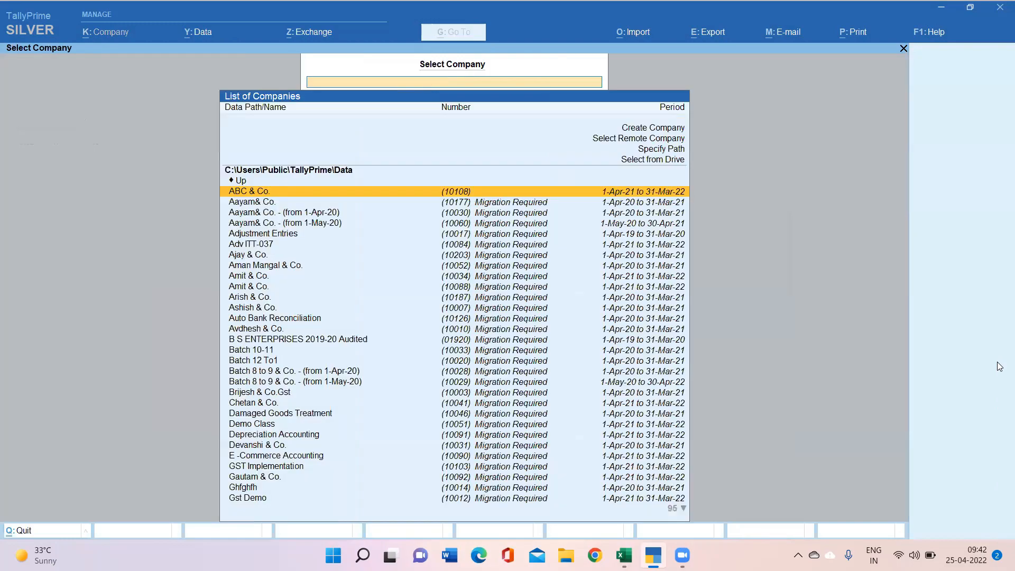
Step: Reopen Shbana Trading Co. and log in with the new restricted user's username and password
text(shb)
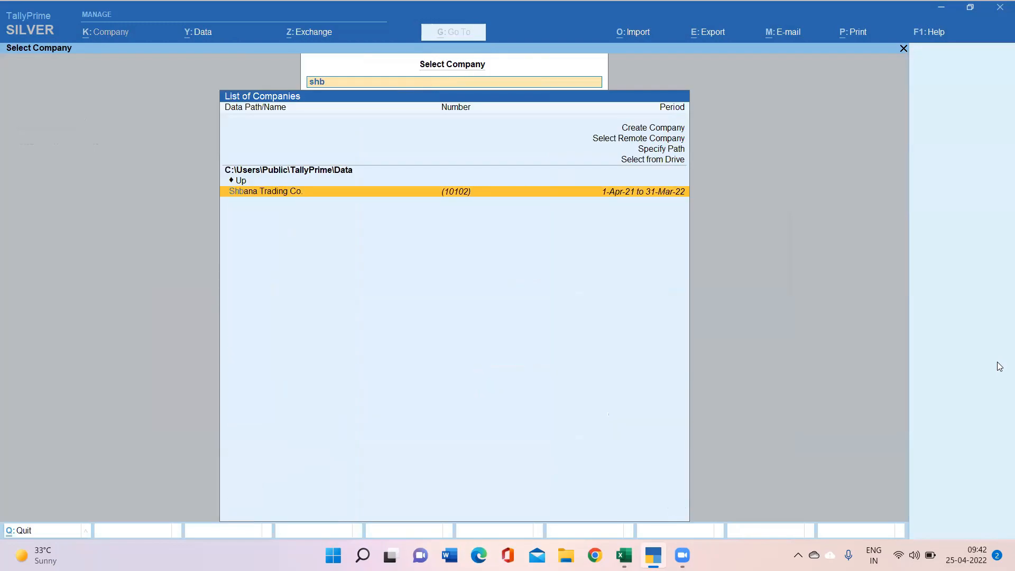
key(Return)
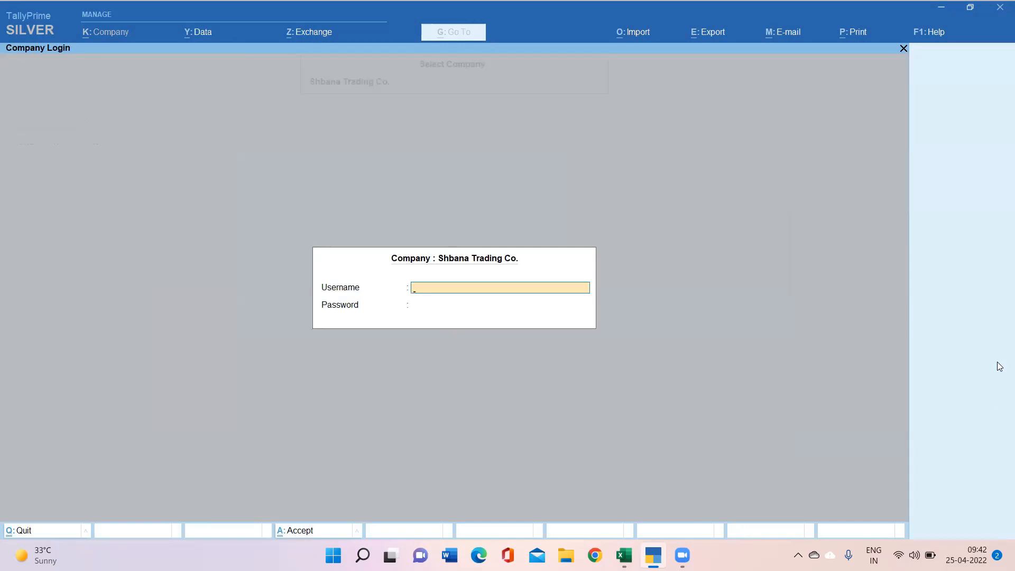
text(xyz)
key(Return)
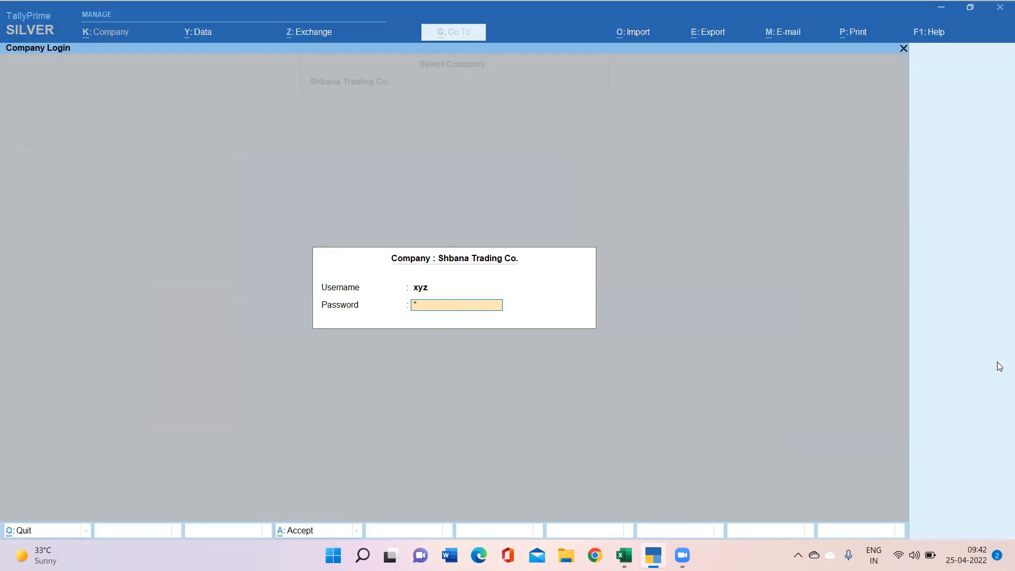
key(Return)
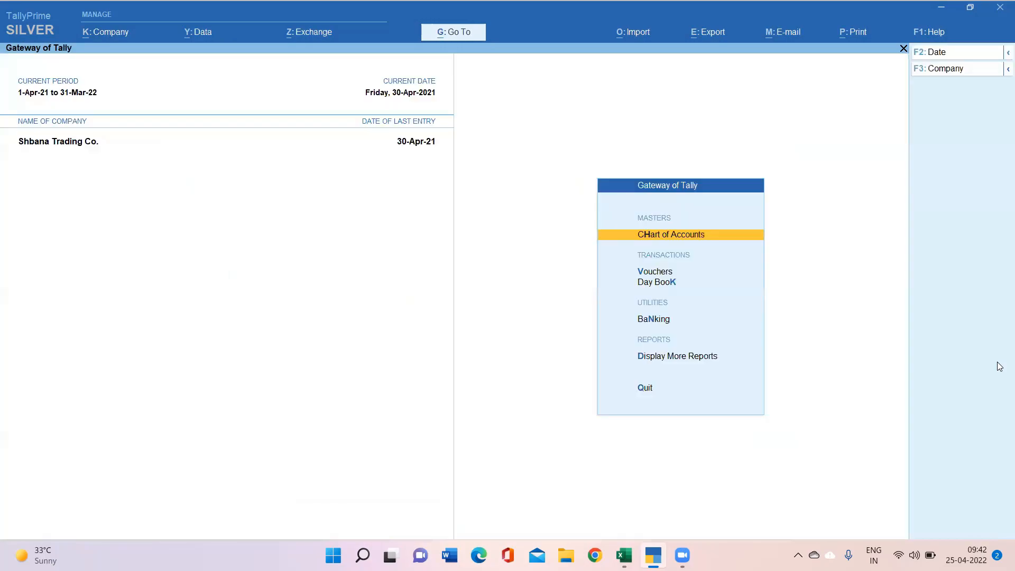
Step: Start a new Payment voucher, No. 6, from the restricted user's Gateway menu
key(Down)
key(Down)
key(Down)
key(Down)
key(Down)
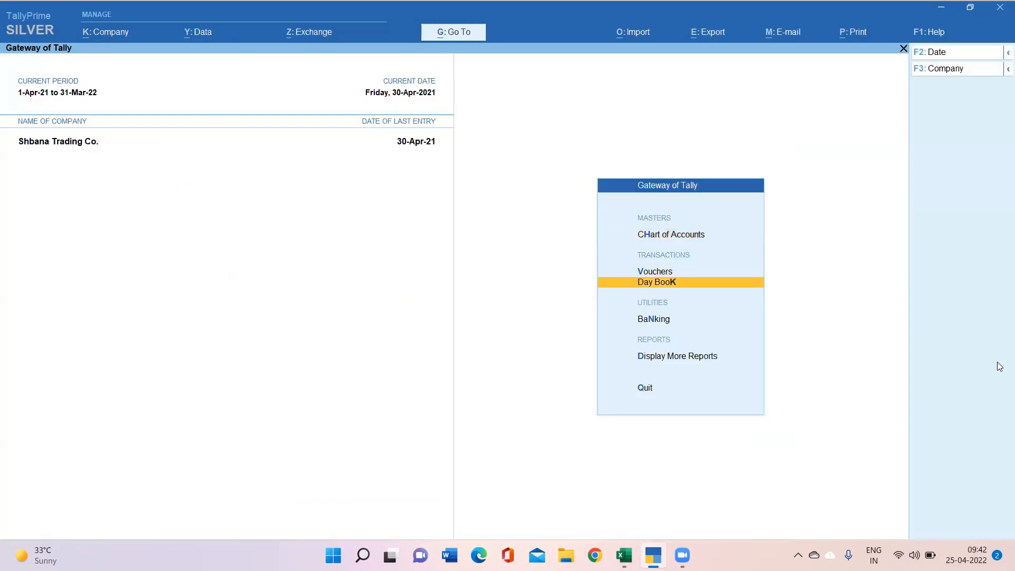
key(Up)
key(Up)
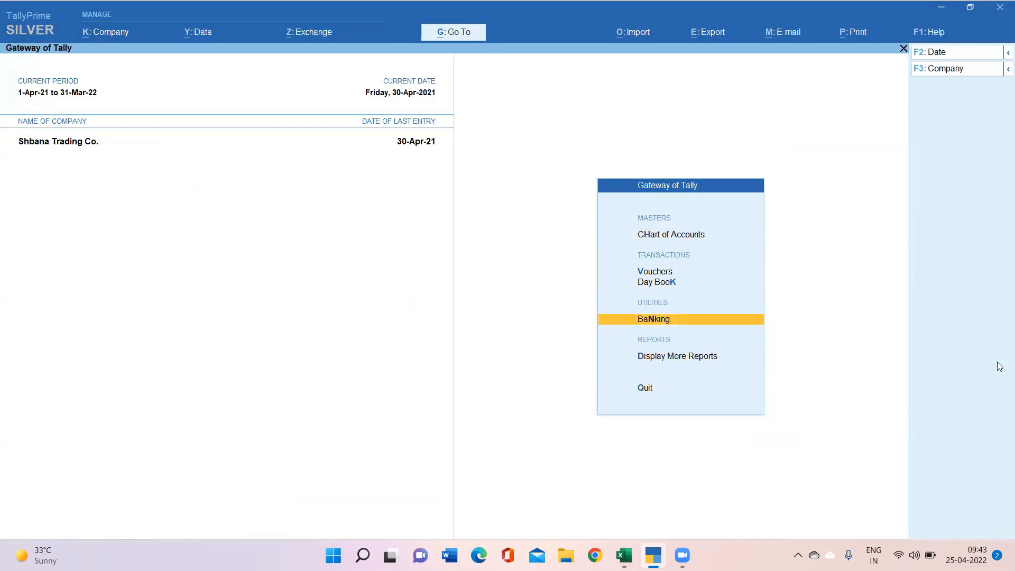
key(Down)
key(Down)
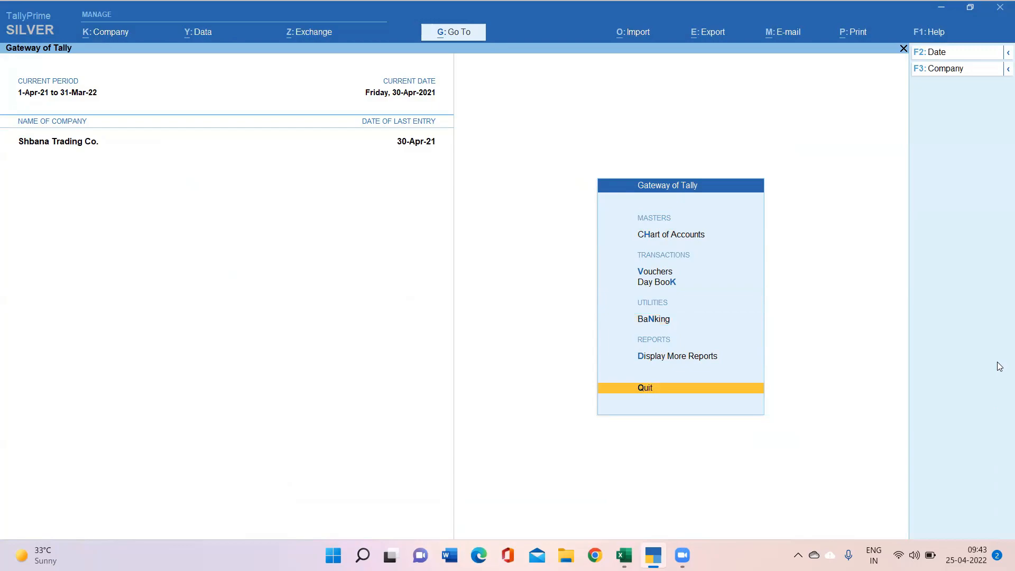
key(Up)
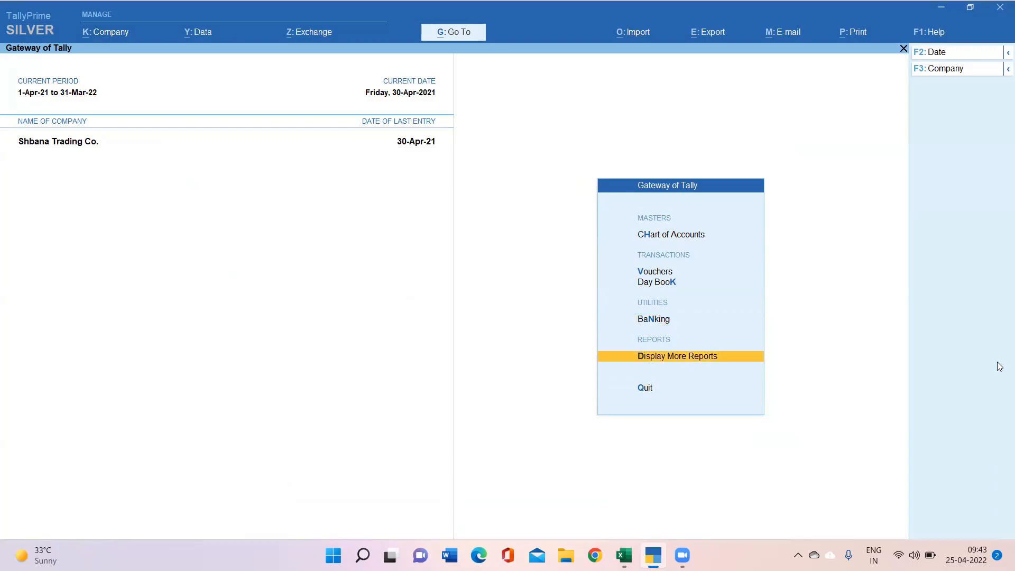
key(Up)
key(Up)
key(Up)
key(Return)
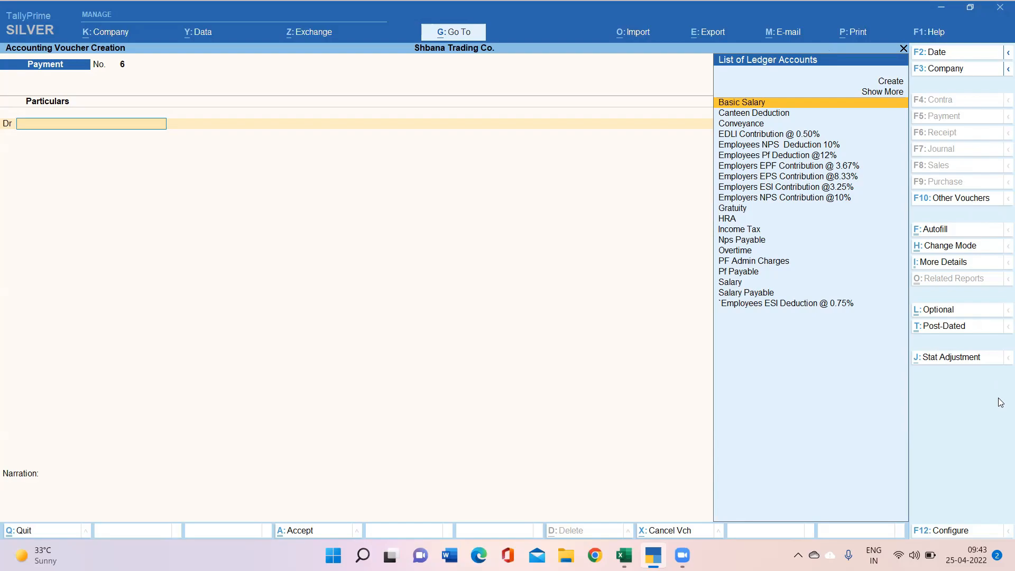
Step: Save Payment voucher 6 debiting Salary 2,000 and crediting Cash 2,000
key(alt+c)
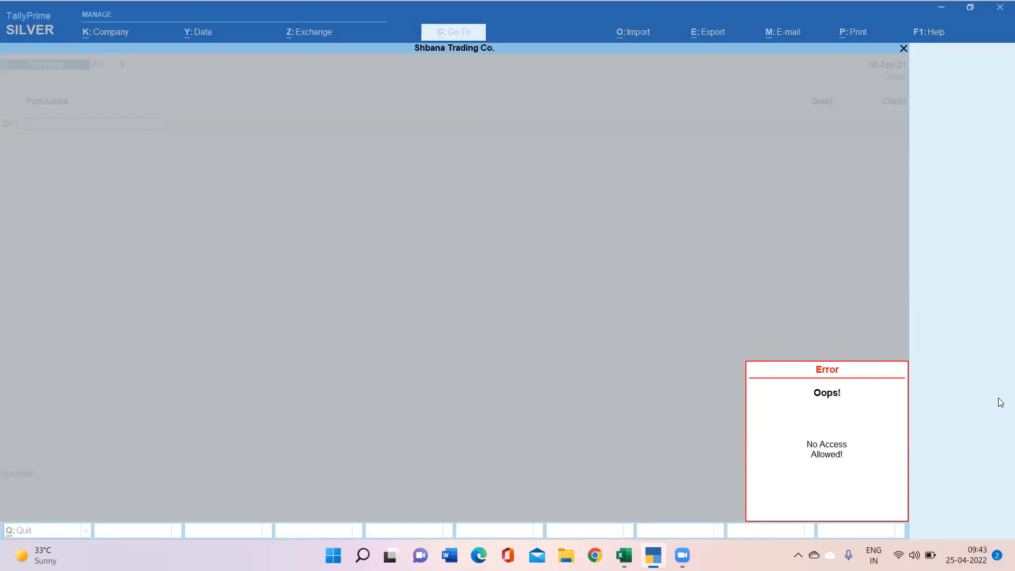
key(Escape)
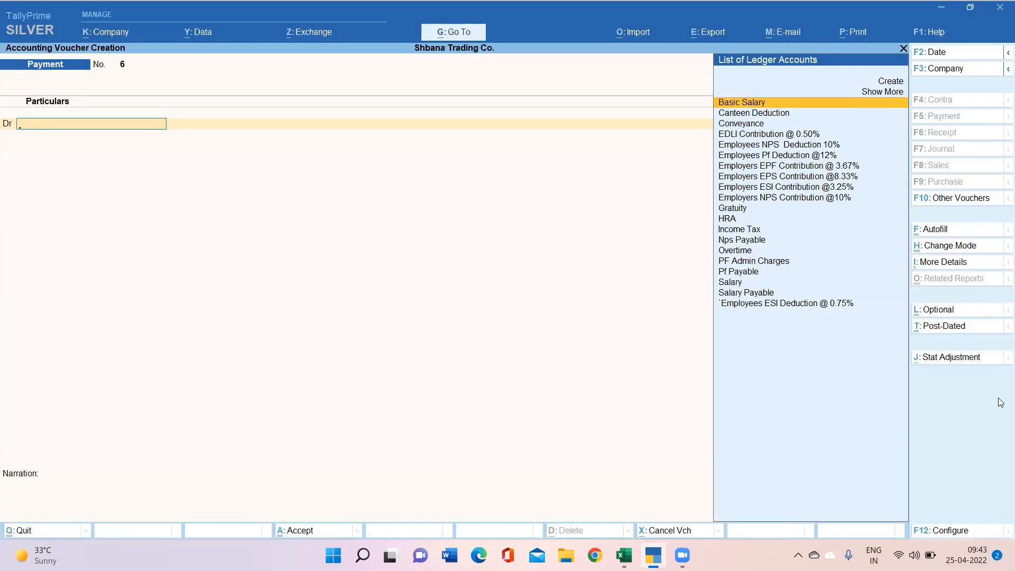
key(Down)
key(Down)
key(Down)
key(Down)
key(Down)
key(Down)
key(Down)
key(Down)
key(Down)
key(Down)
key(Down)
key(Down)
key(Down)
key(Down)
key(Down)
key(Down)
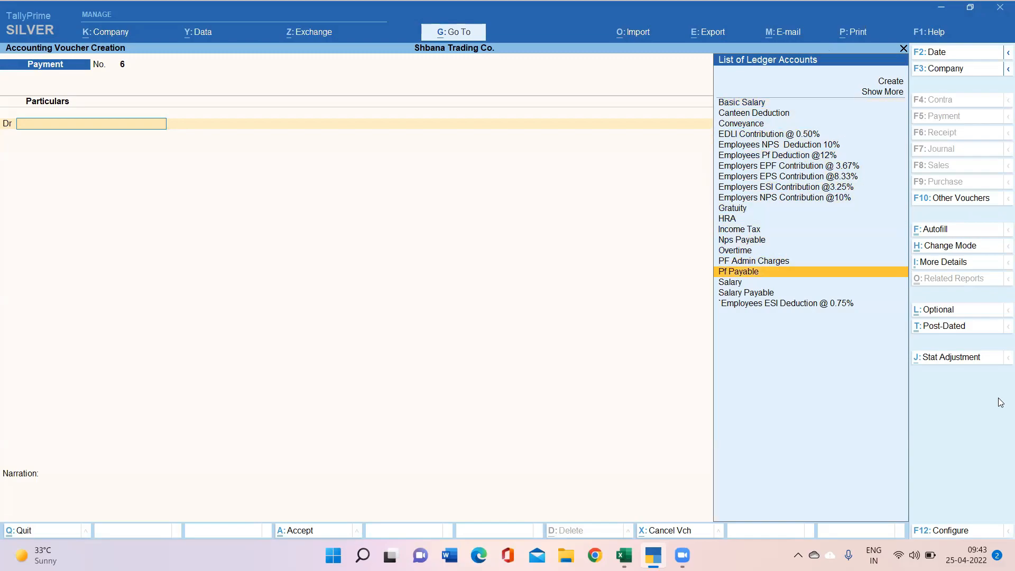
key(Down)
key(Return)
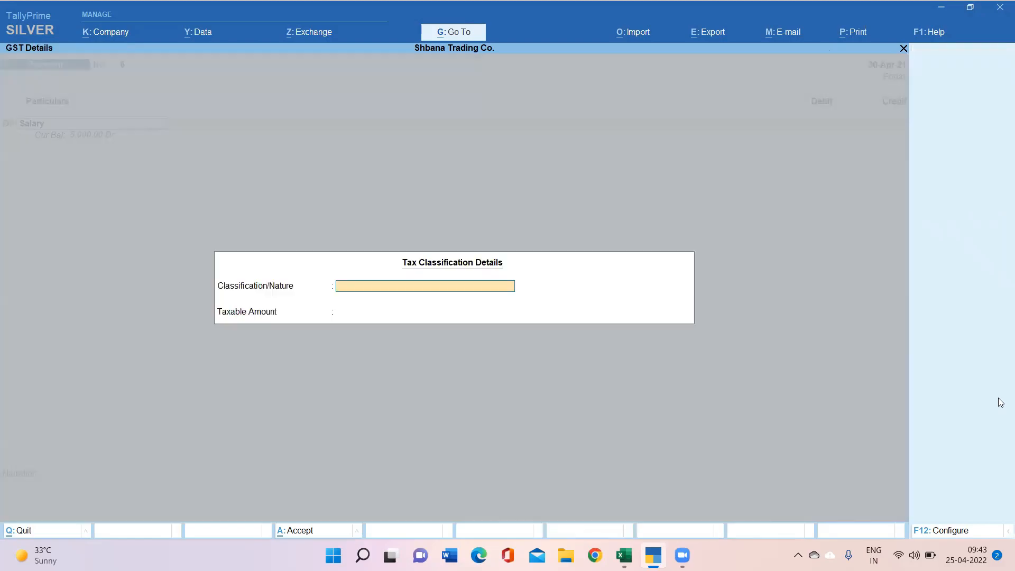
key(Return)
key(Return)
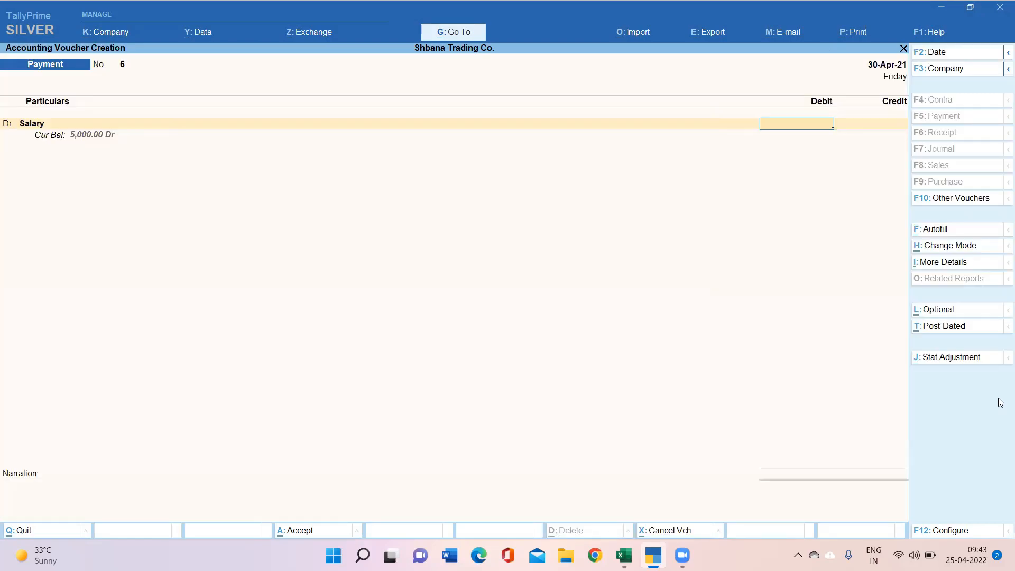
text(2000)
key(Return)
key(Return)
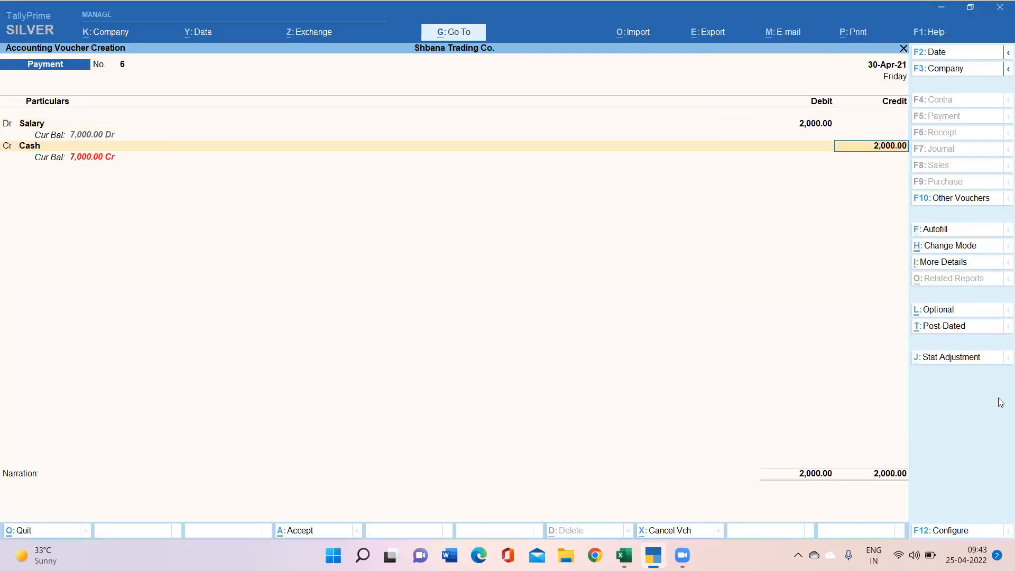
key(Return)
key(Return)
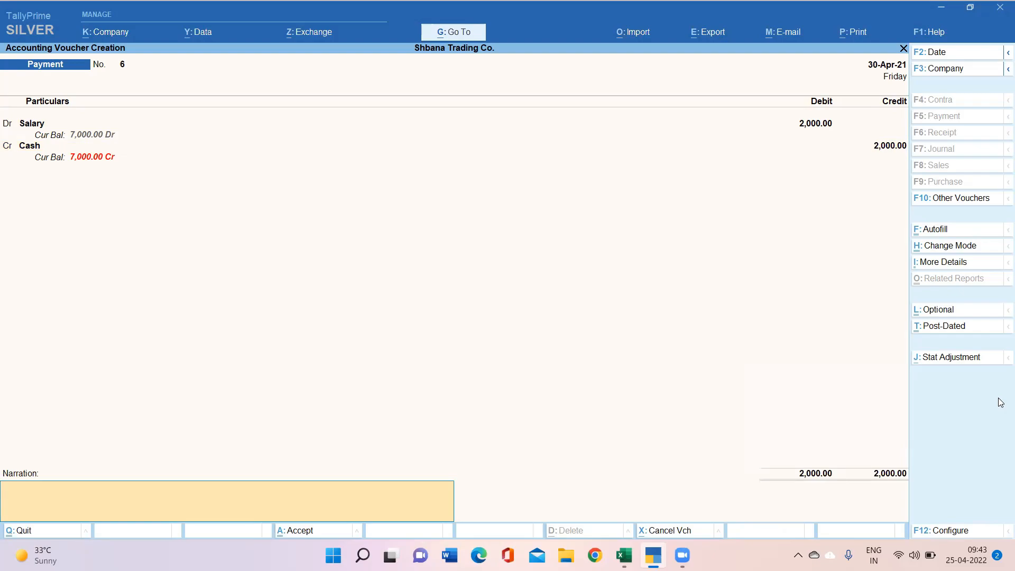
key(Return)
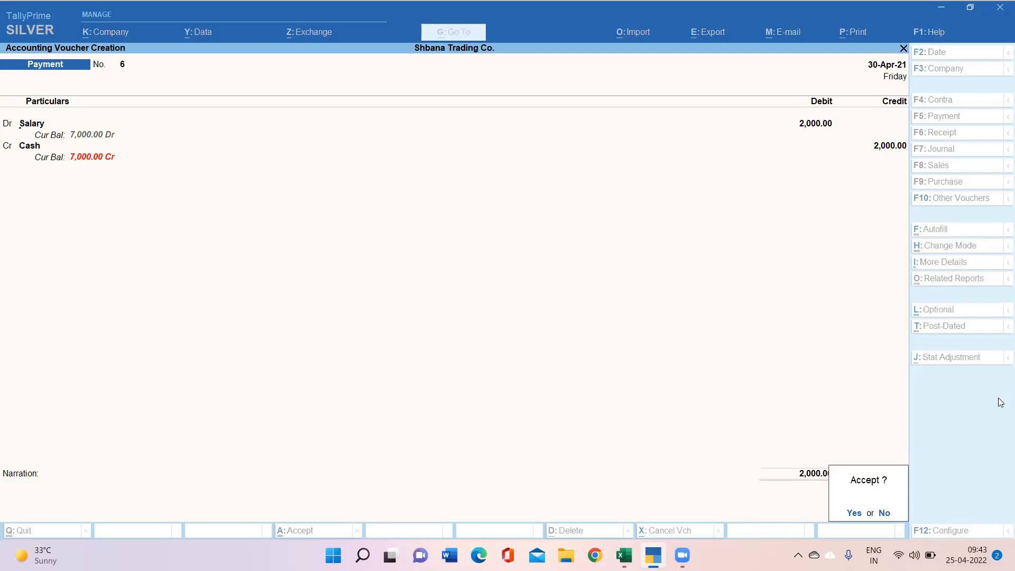
key(Return)
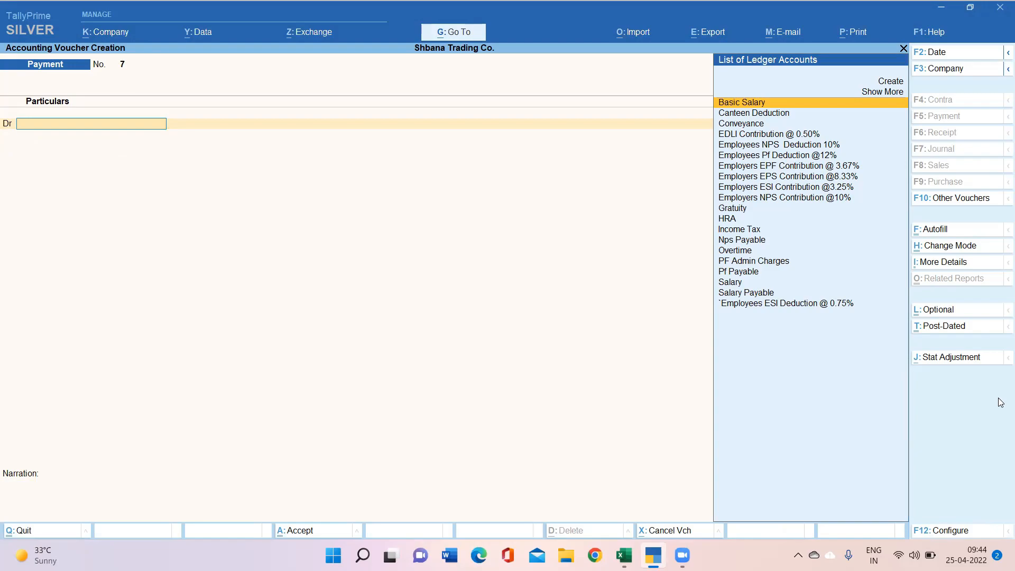
Step: Verify restricted voucher and Day Book actions show No Access, then leave both
key(alt+j)
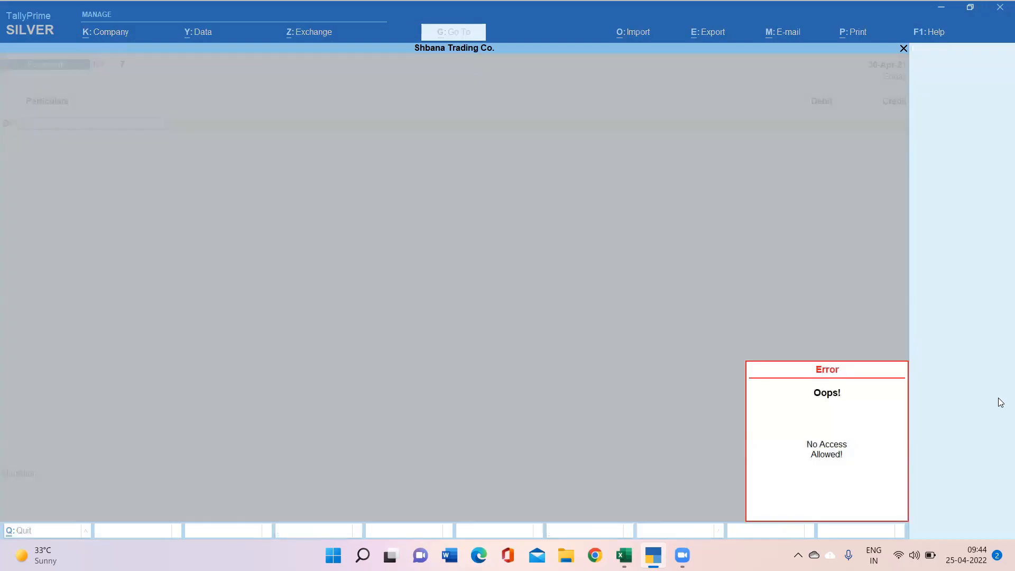
key(Escape)
key(Escape)
key(Return)
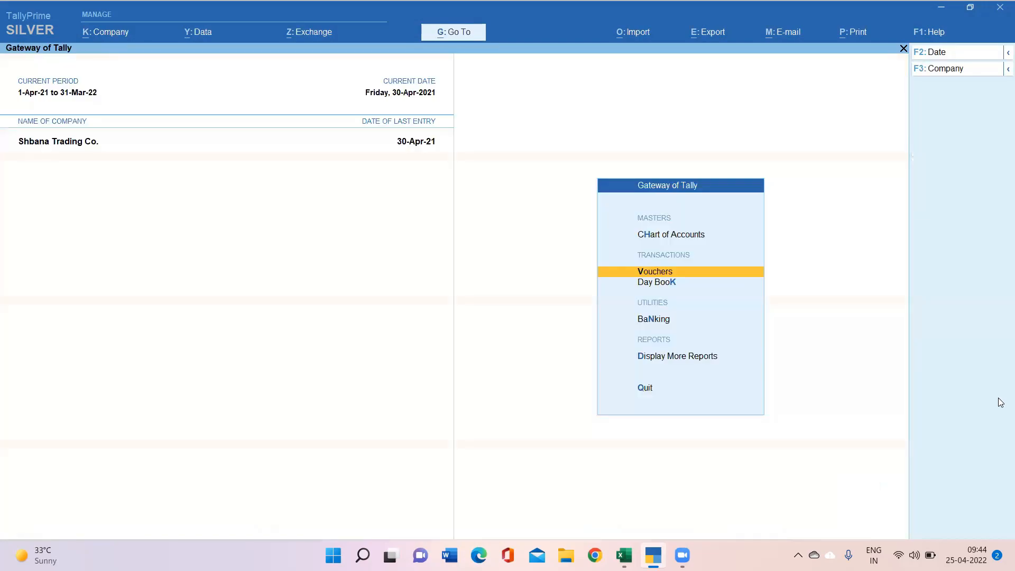
key(d)
key(Return)
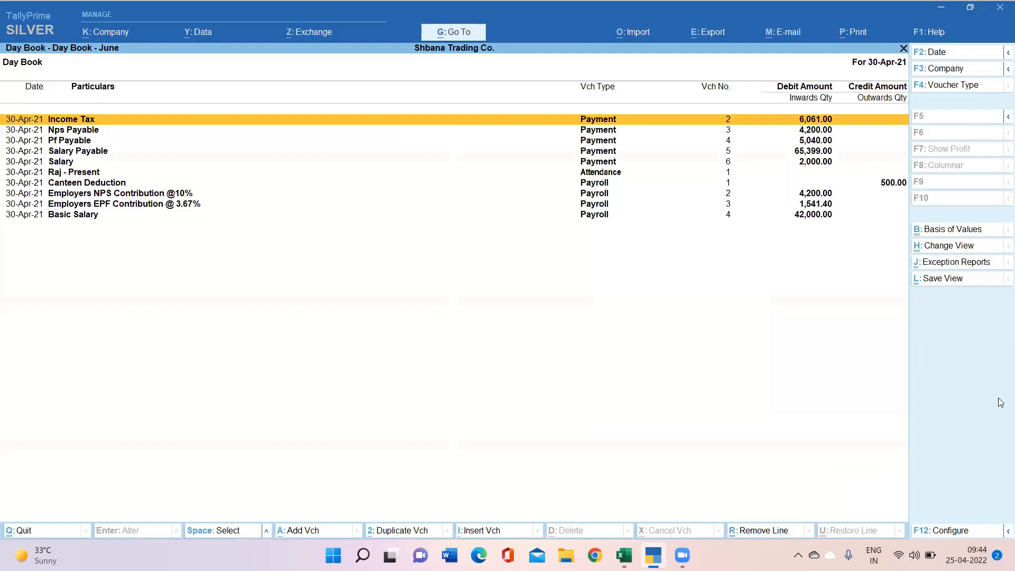
key(Return)
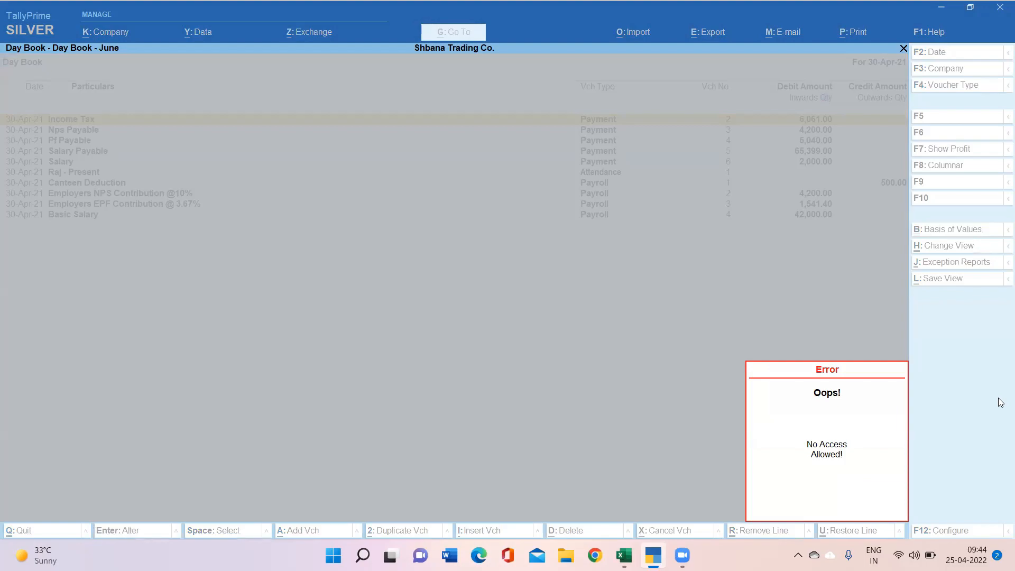
key(Escape)
key(Escape)
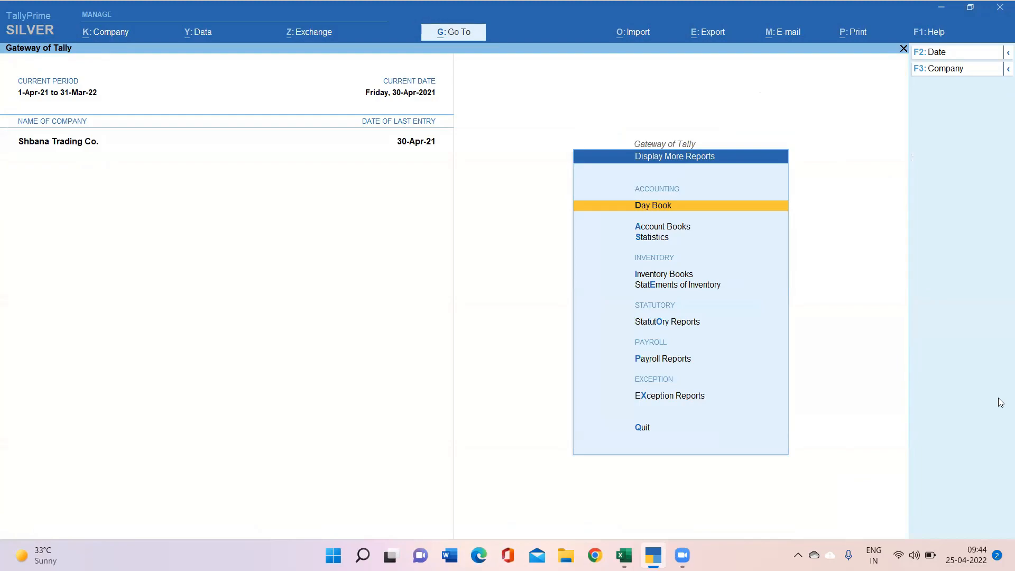
key(Escape)
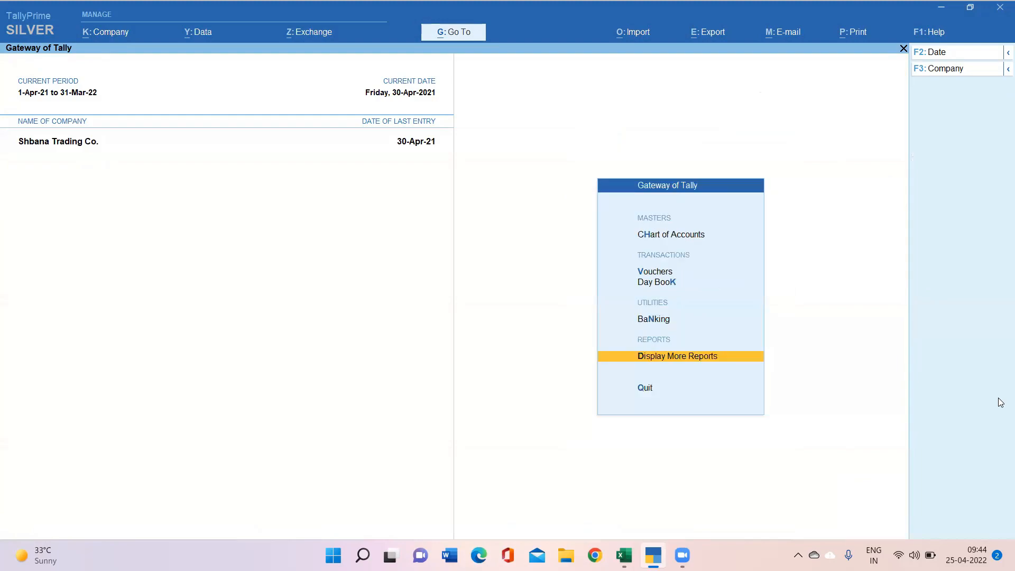
key(alt)
Step: Shut Shbana Trading Co. with Alt+F3
key(alt+F3)
key(y)
key(Return)
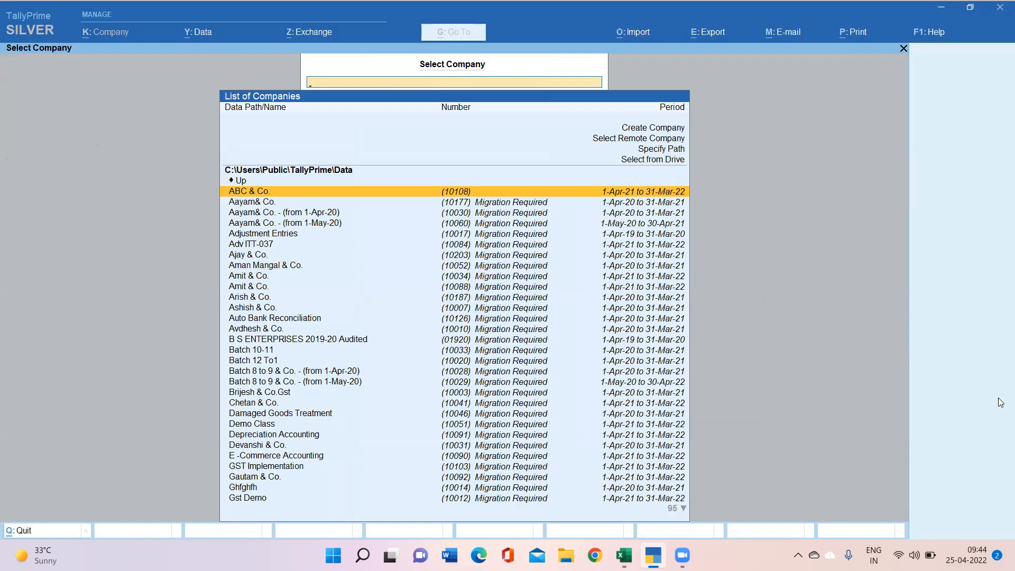
Step: Reopen Shbana Trading Co. logged in with the second user's username and password
text(sh)
key(Down)
key(Down)
key(Up)
key(Return)
text(pq)
key(Return)
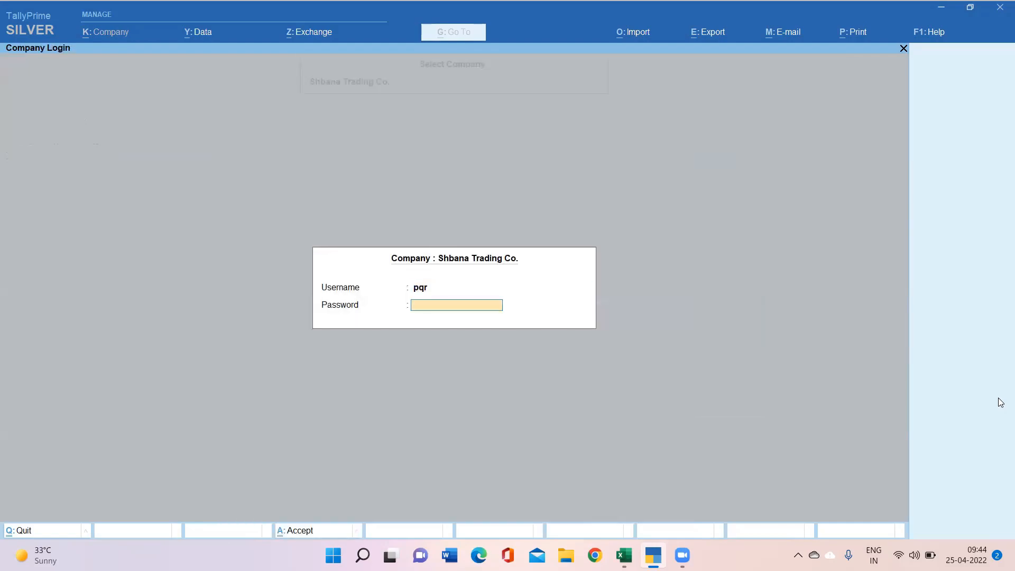
key(Return)
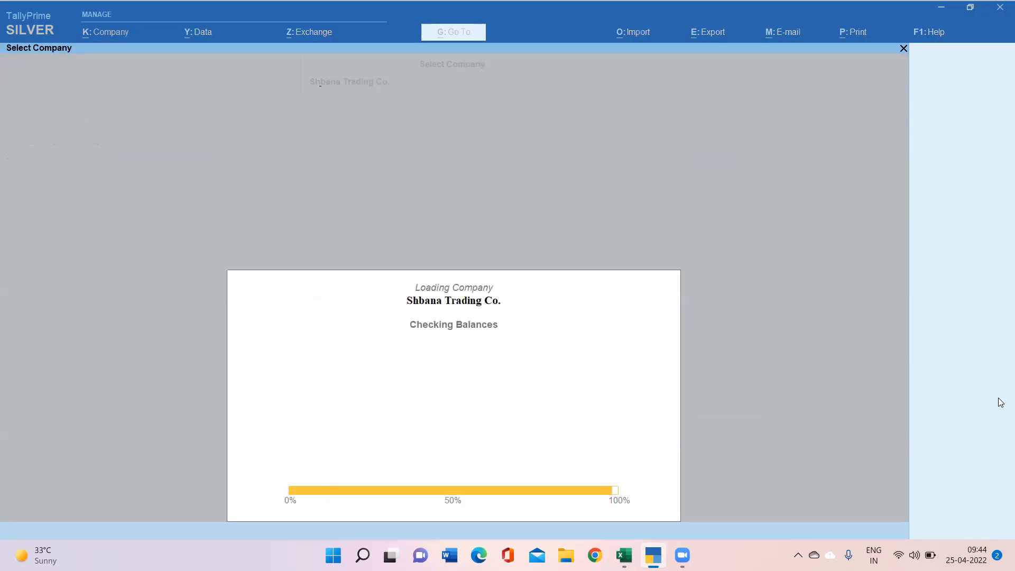
key(Down)
key(Down)
key(Down)
key(Down)
key(Down)
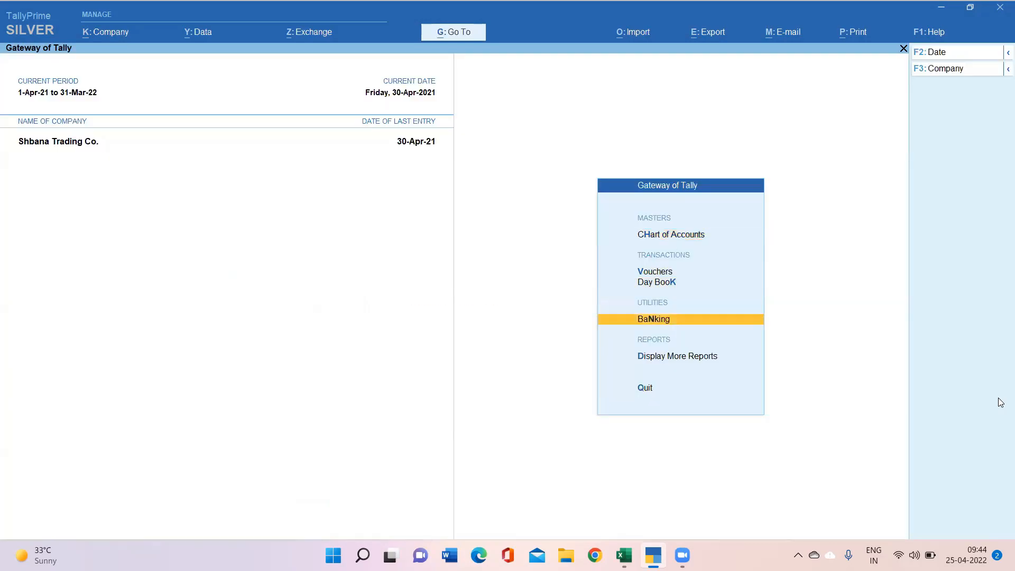
key(Up)
key(Up)
key(Up)
key(Up)
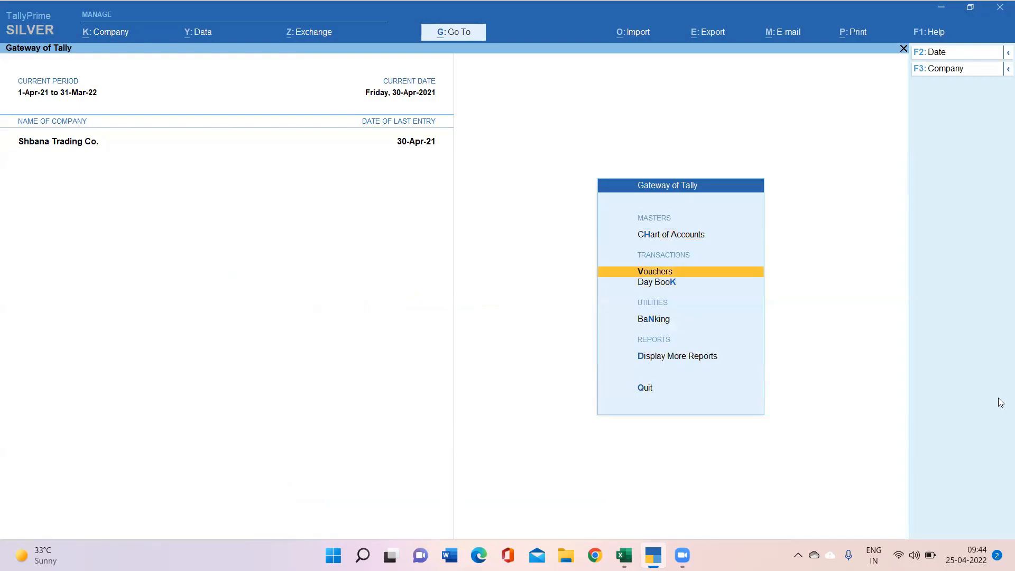
Step: Enter a Receipt voucher crediting Conveyance 3,000 and debiting Cash 3,000
key(Return)
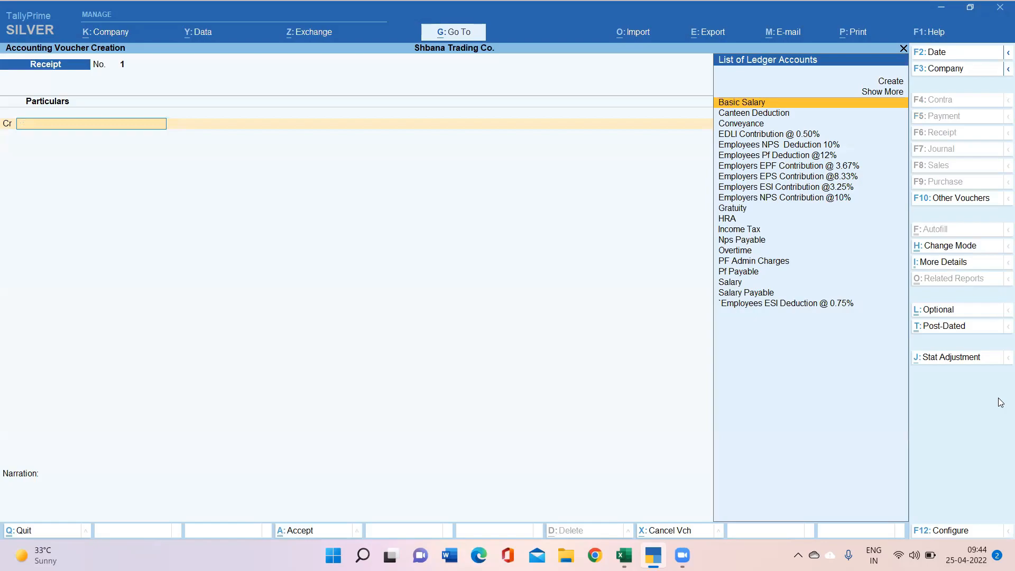
key(Down)
key(Down)
key(Down)
key(Down)
key(Down)
key(Down)
key(Down)
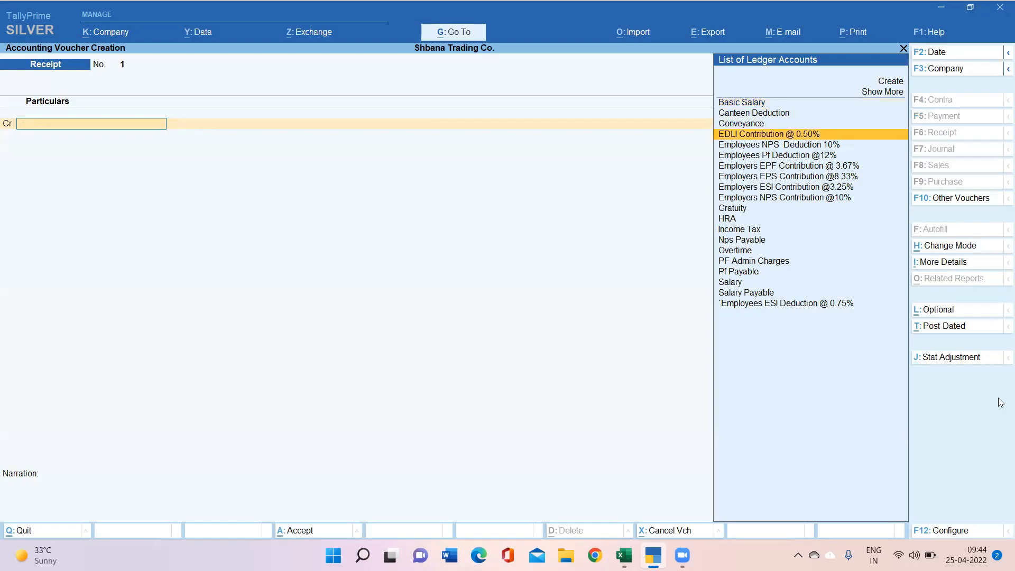
key(Up)
key(Up)
key(Up)
key(Up)
key(Up)
key(Up)
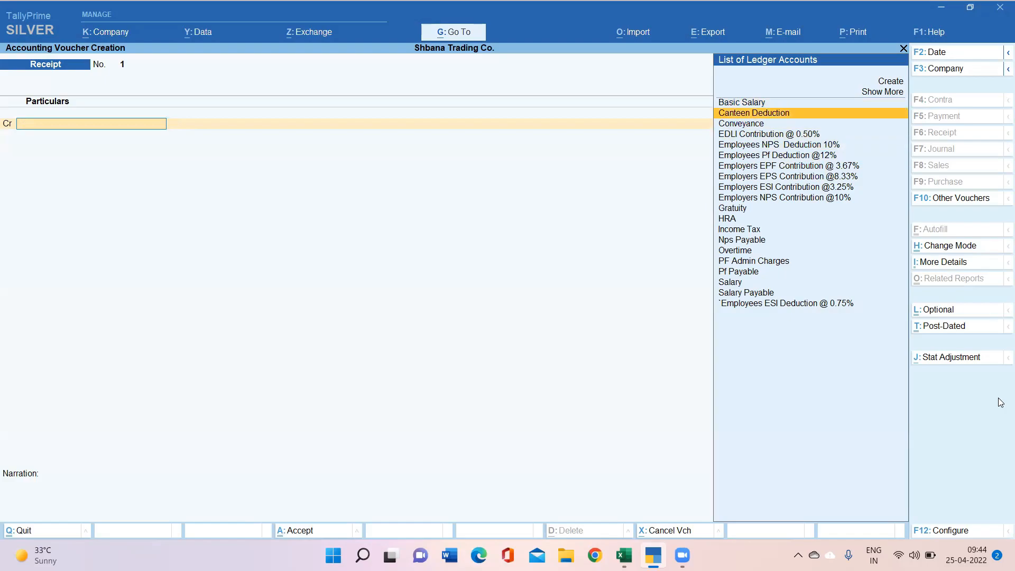
key(Down)
key(Return)
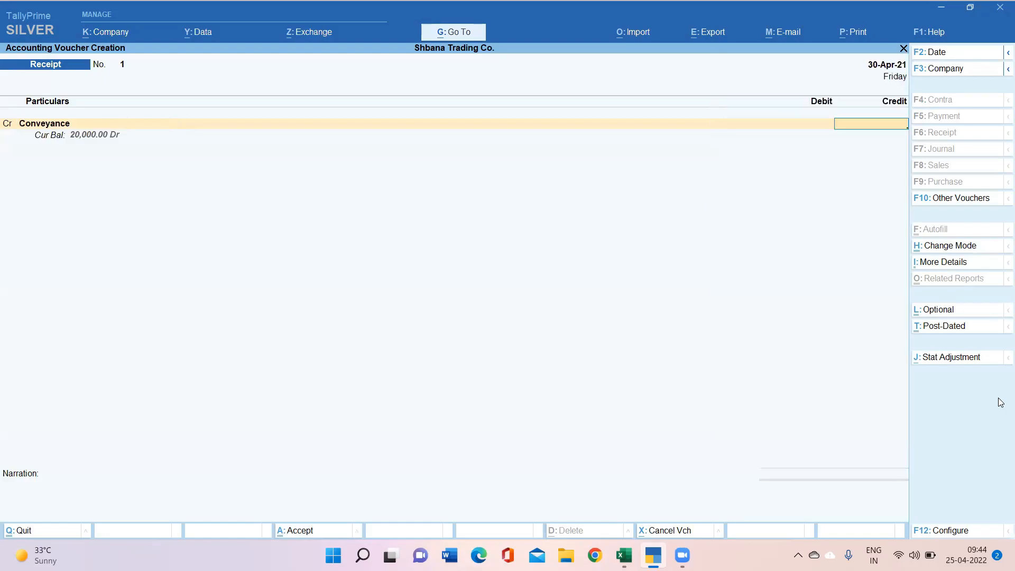
text(3000)
key(Return)
key(Return)
key(Return)
text(cas)
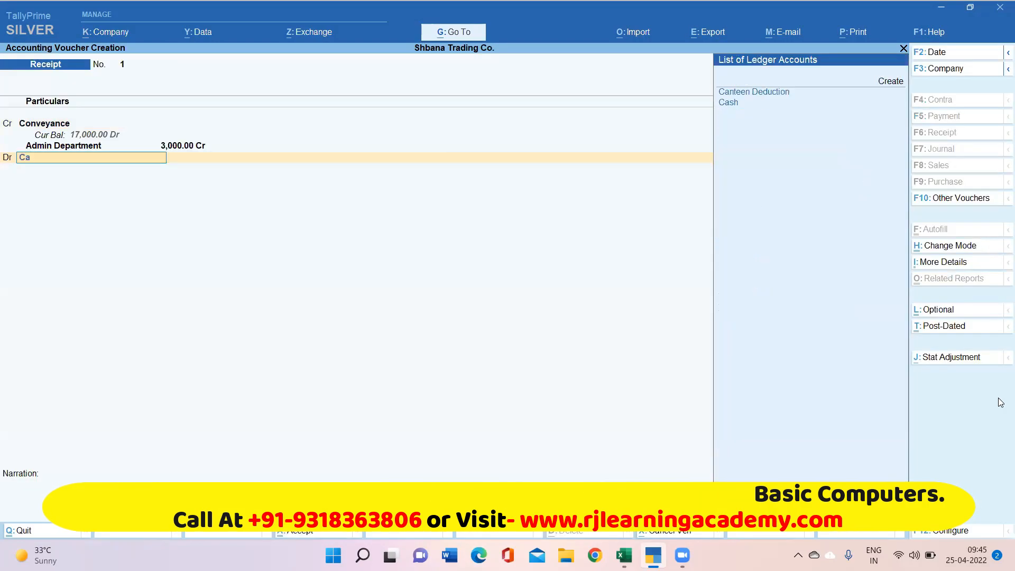
key(Return)
key(Return)
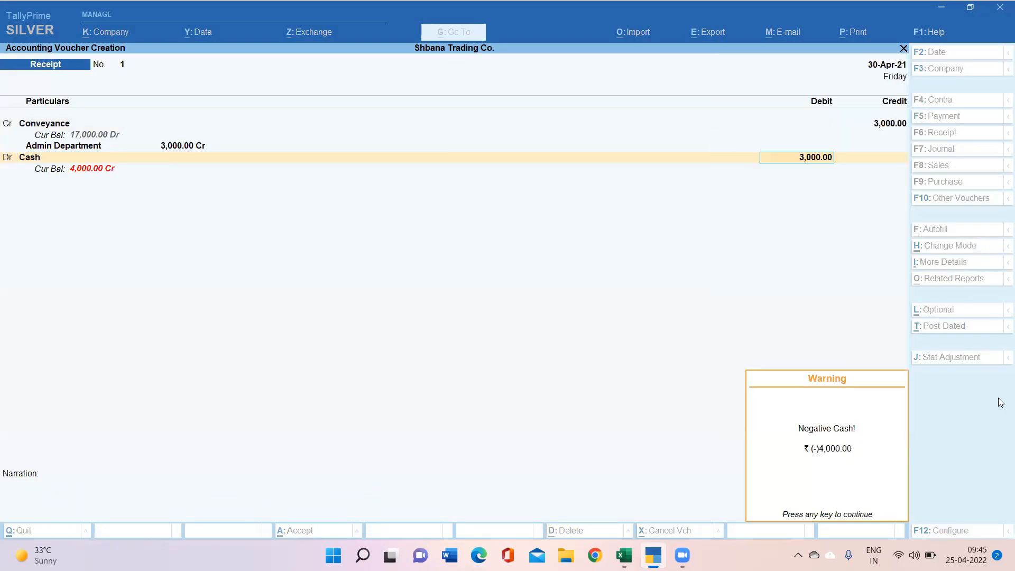
key(Return)
Step: Change the Conveyance amount from 3,000 to 10,000 and save the receipt
key(BackSpace)
key(BackSpace)
key(BackSpace)
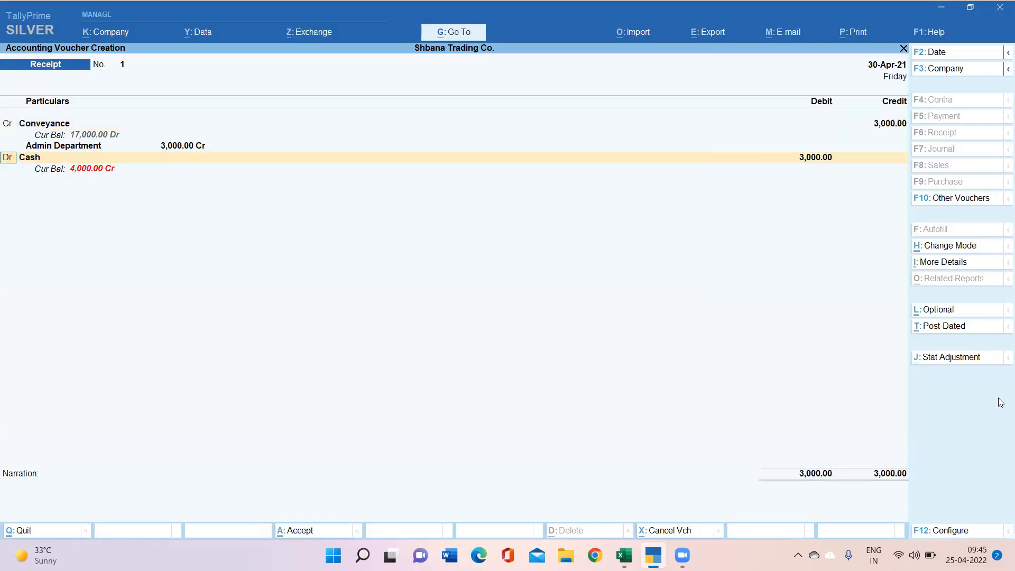
key(Return)
key(BackSpace)
text(10000)
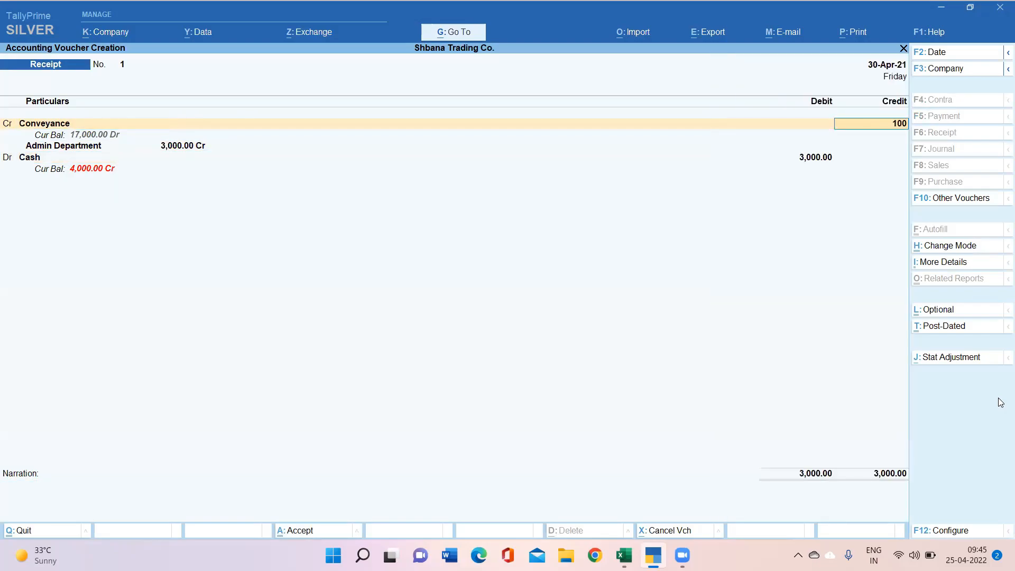
key(Return)
key(Return)
key(Return)
key(Return)
key(Return)
key(Return)
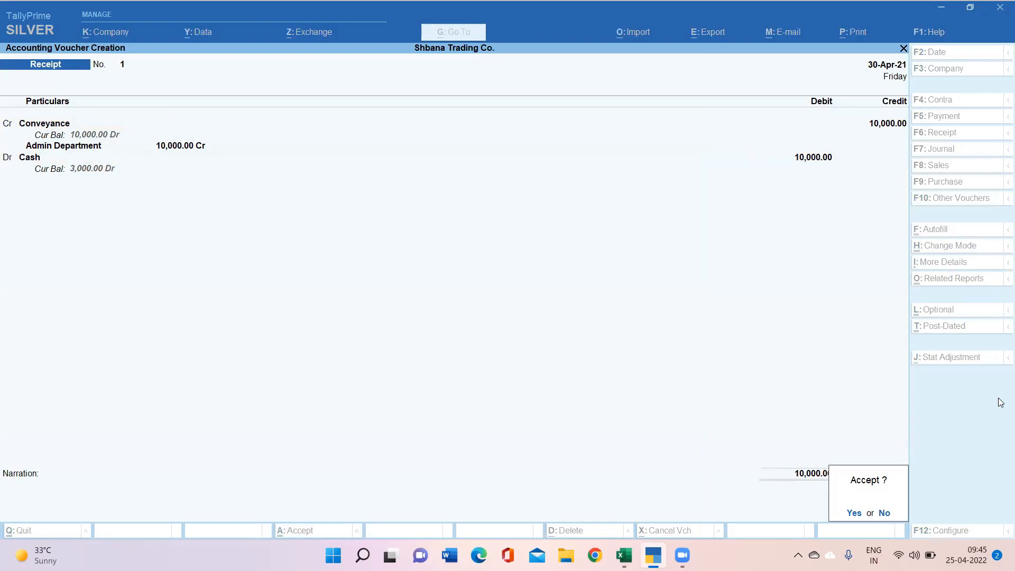
key(Return)
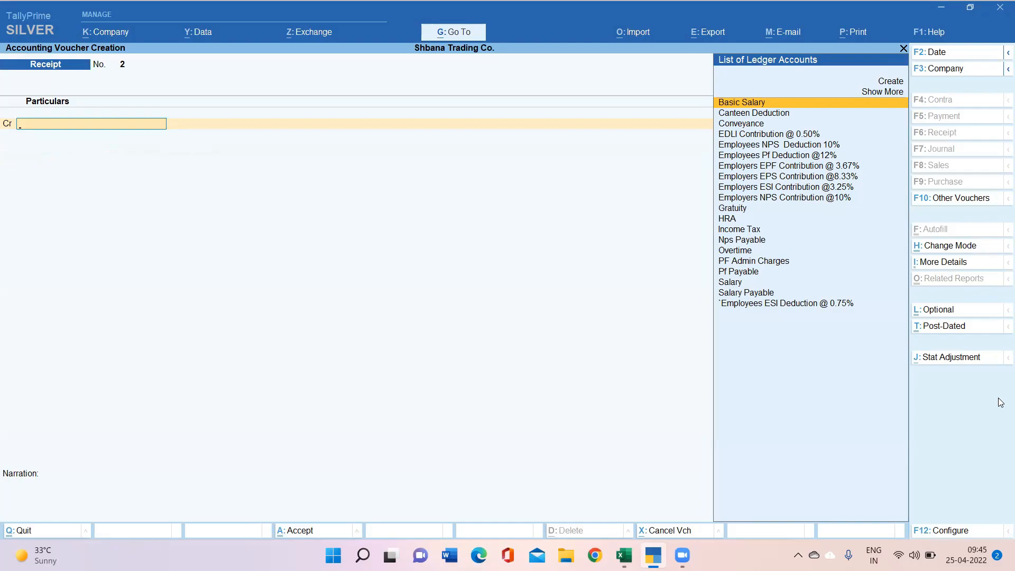
Step: Dismiss the No Access error and quit blank Receipt voucher No. 2 without saving
key(F3)
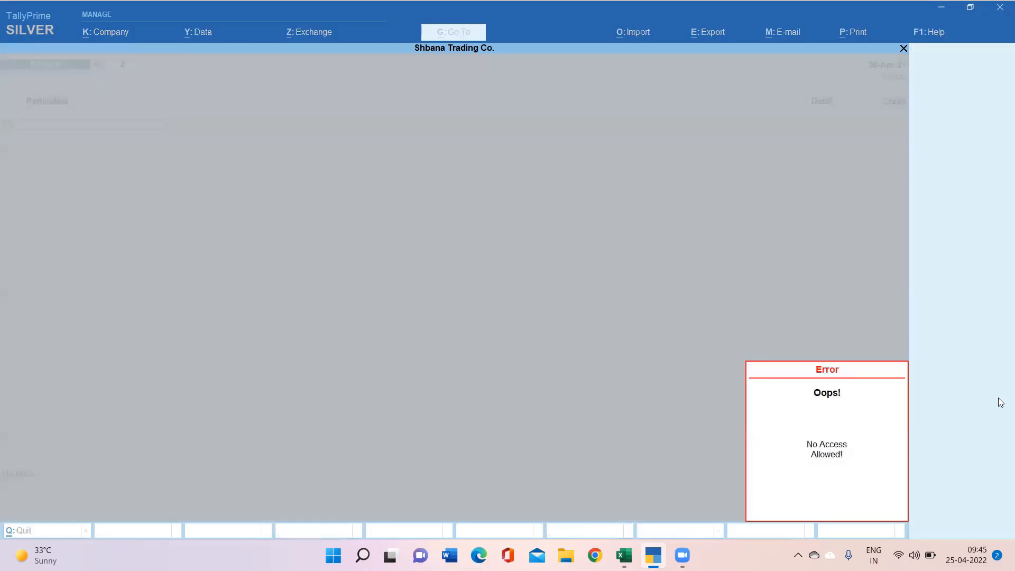
key(Escape)
key(Escape)
key(y)
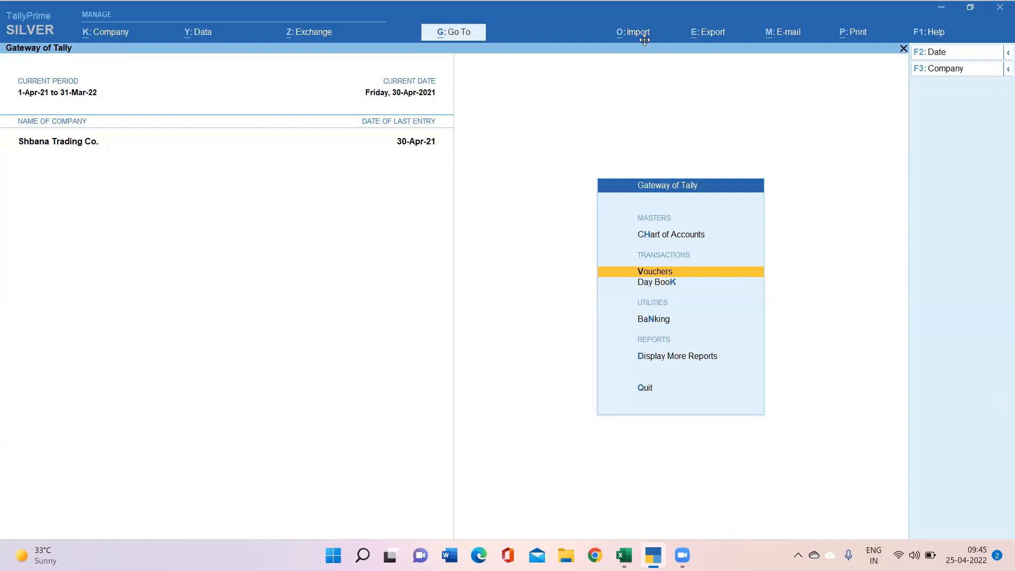
Step: Shut Shbana Trading Co. and reopen it with the administrator's username and password
key(alt+F3)
key(y)
key(Return)
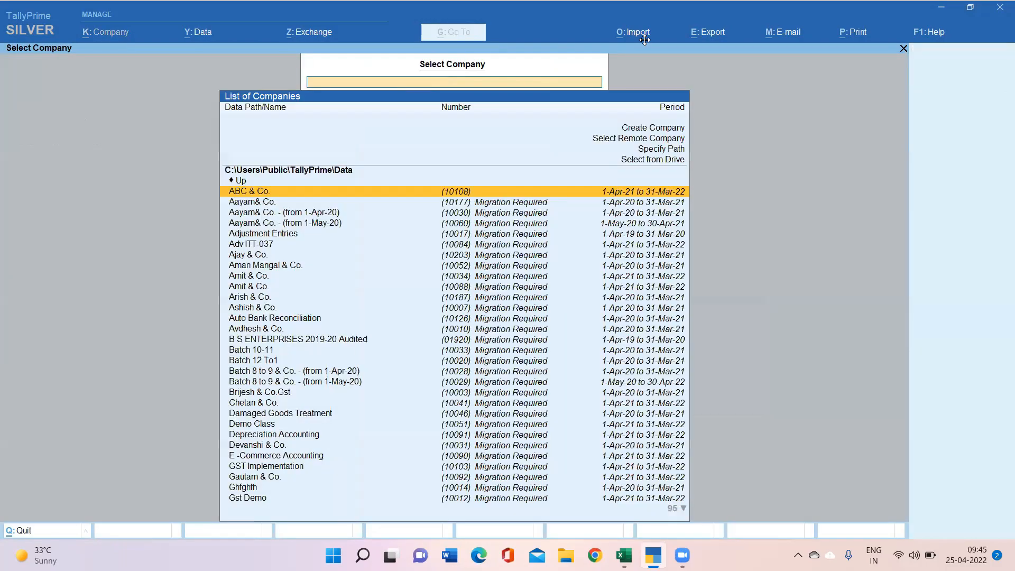
text(shb)
key(Return)
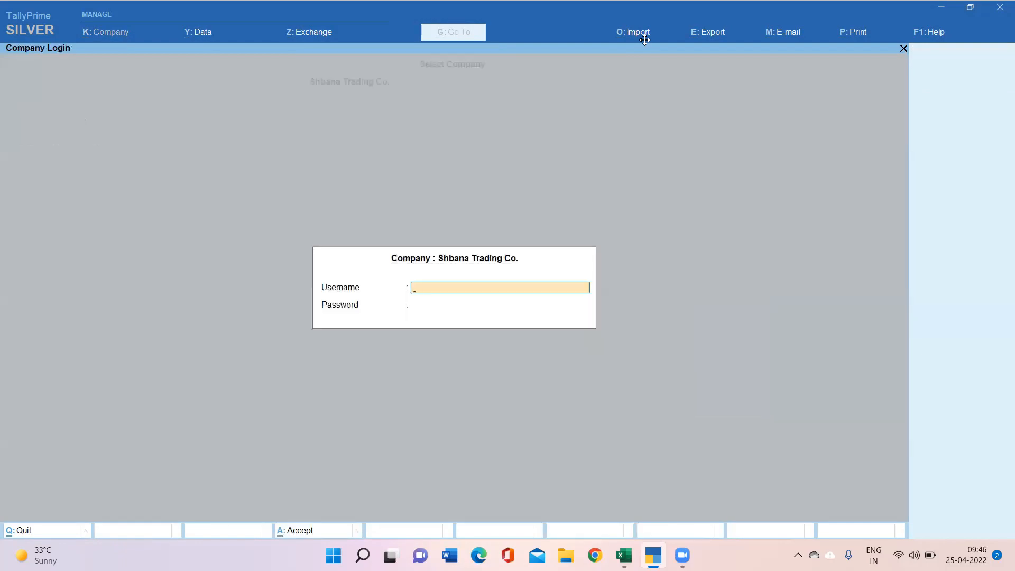
text(abc)
key(Return)
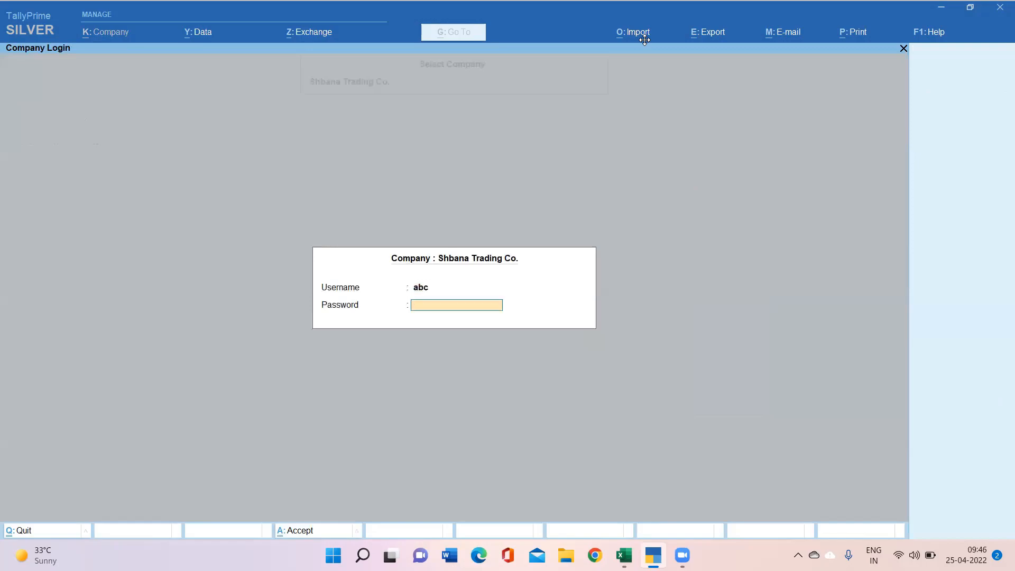
key(Return)
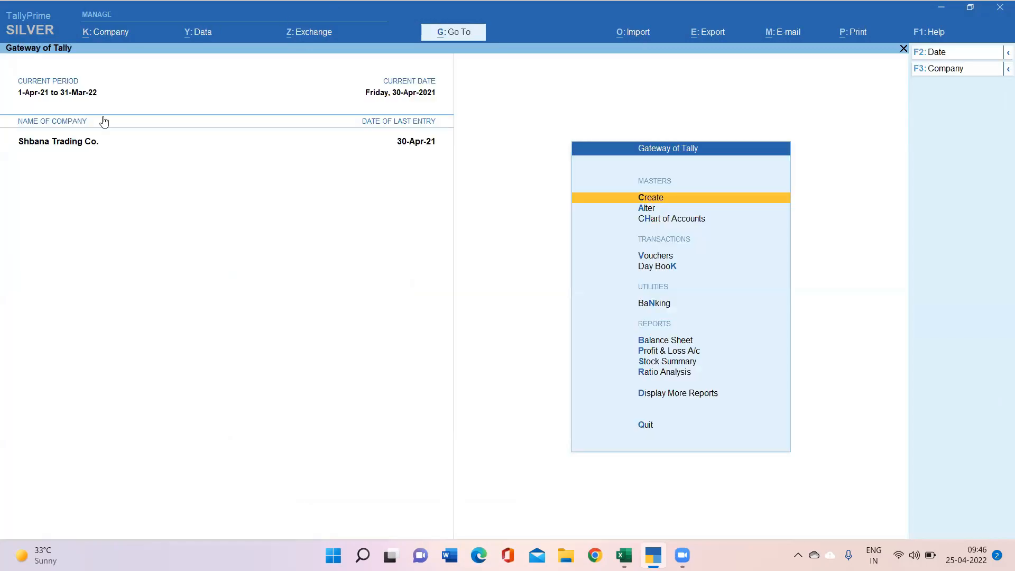
key(alt+k)
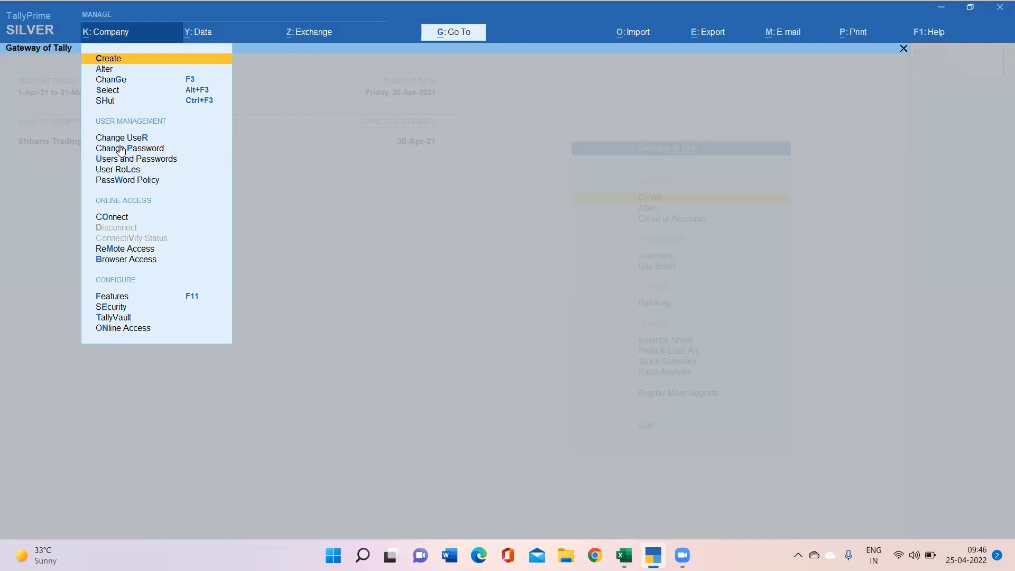
click(120, 148)
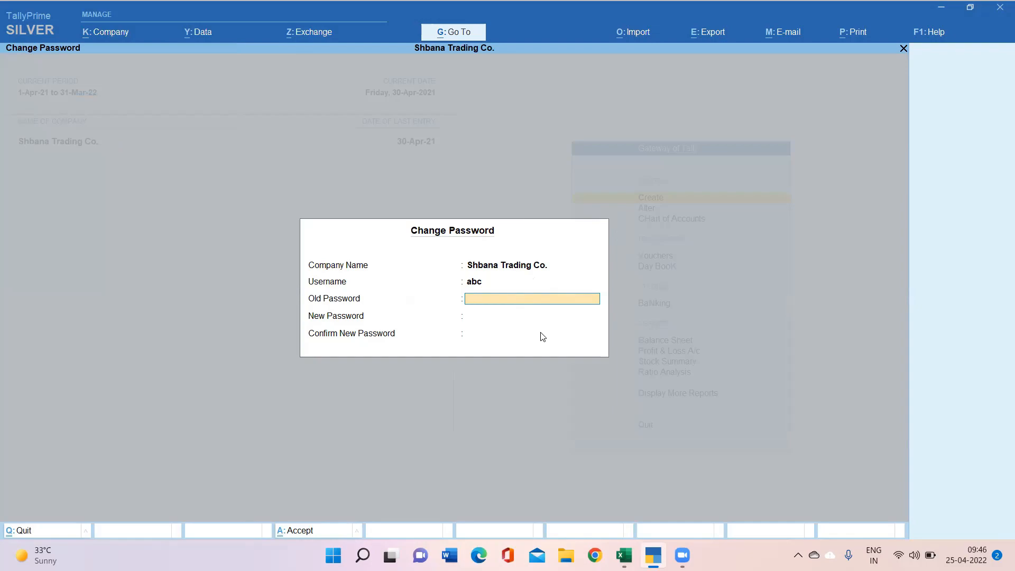
key(Escape)
click(103, 33)
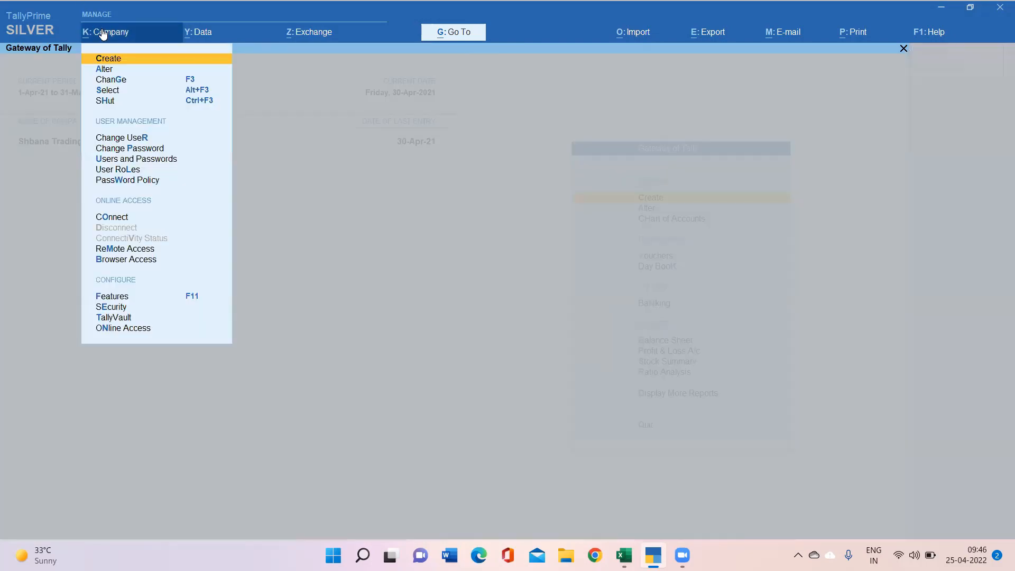
click(123, 137)
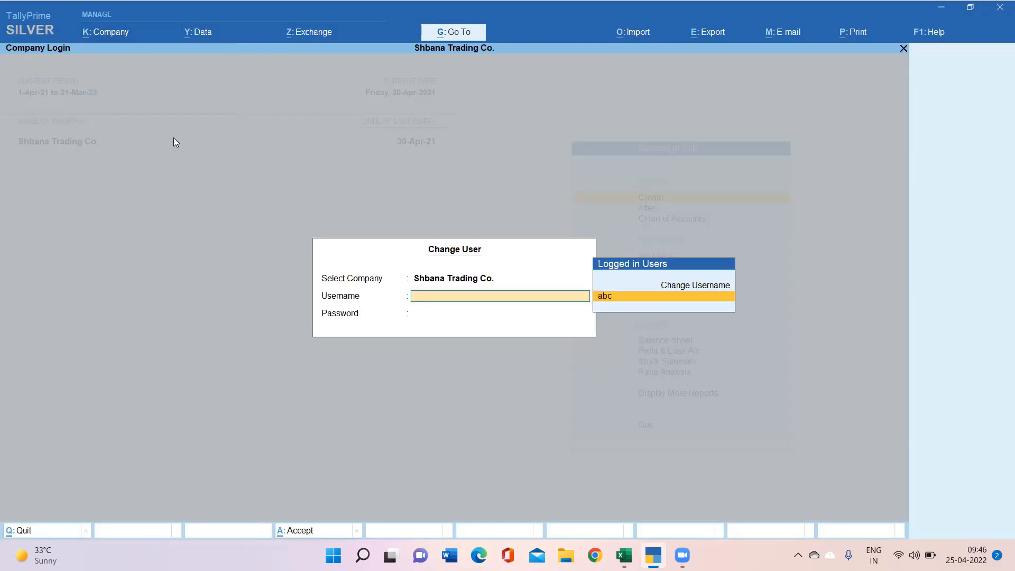
key(Up)
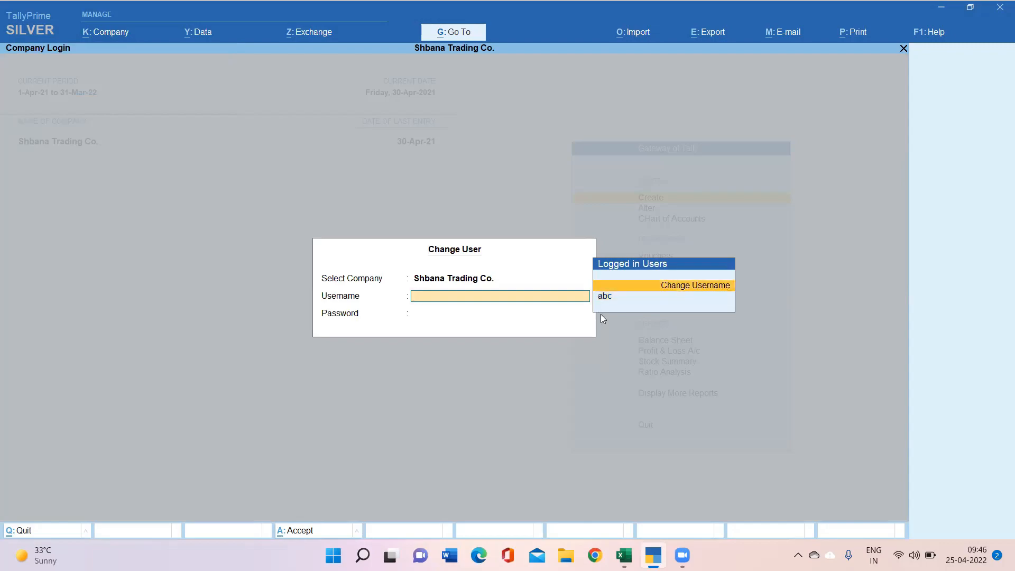
key(Return)
key(Escape)
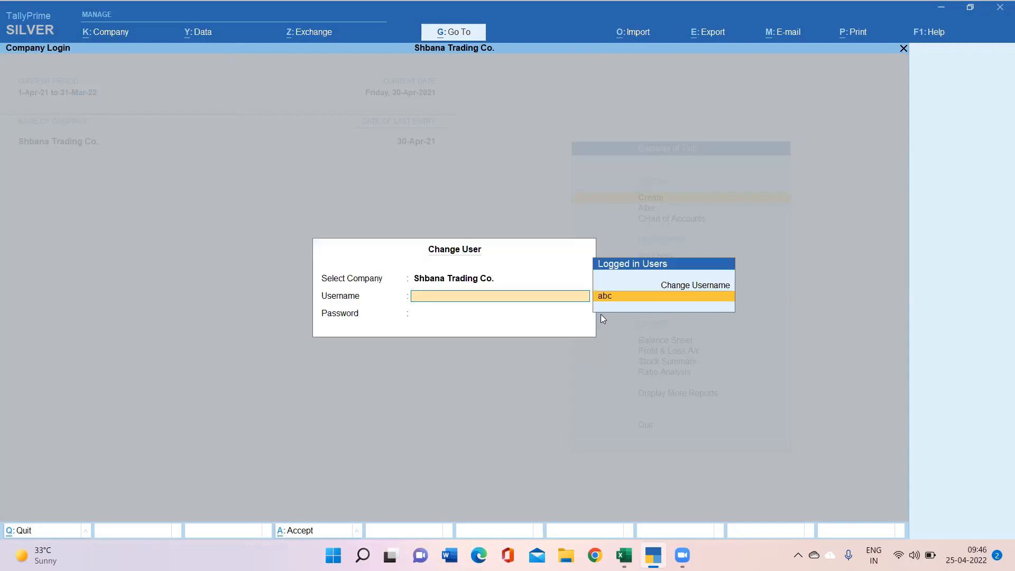
key(Escape)
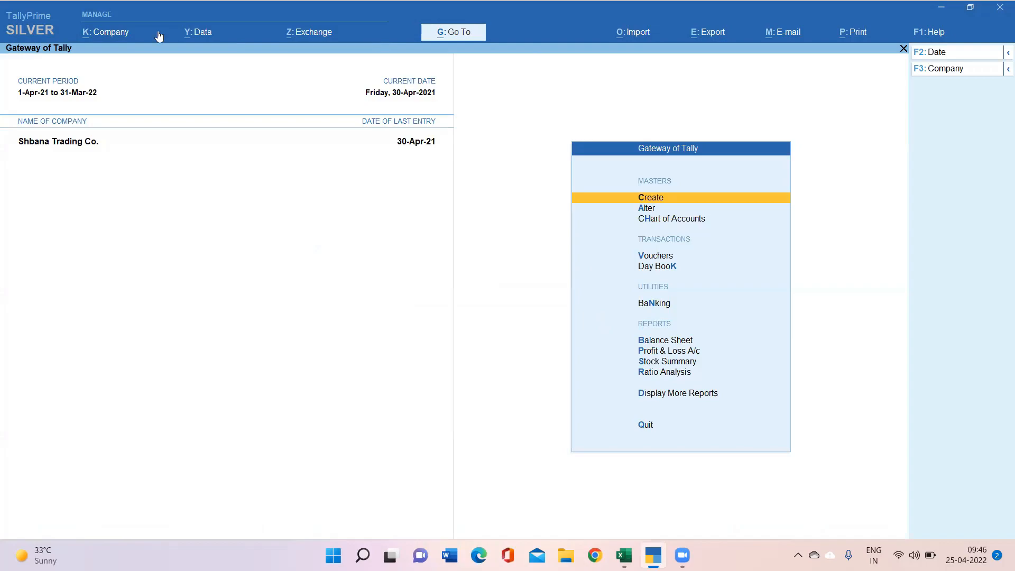
Step: Change the current user to the second restricted user via Company > Change User
click(112, 33)
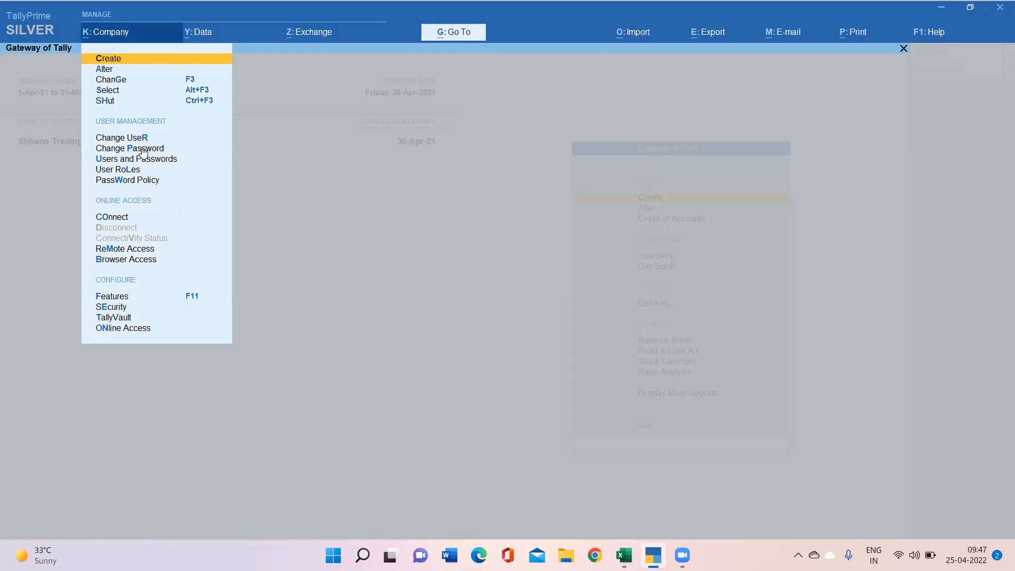
click(122, 139)
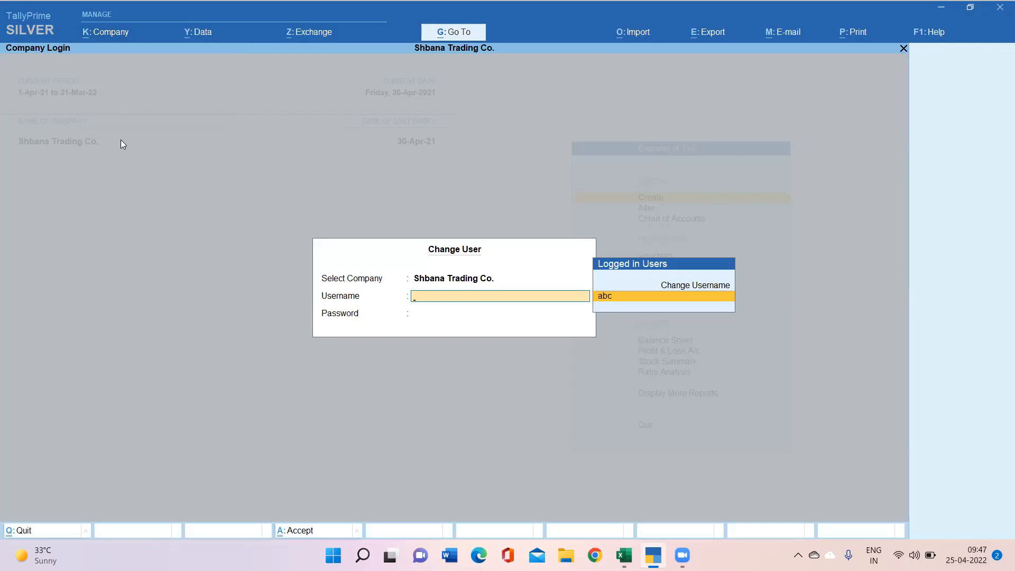
key(Up)
key(Return)
text(pqr)
key(Return)
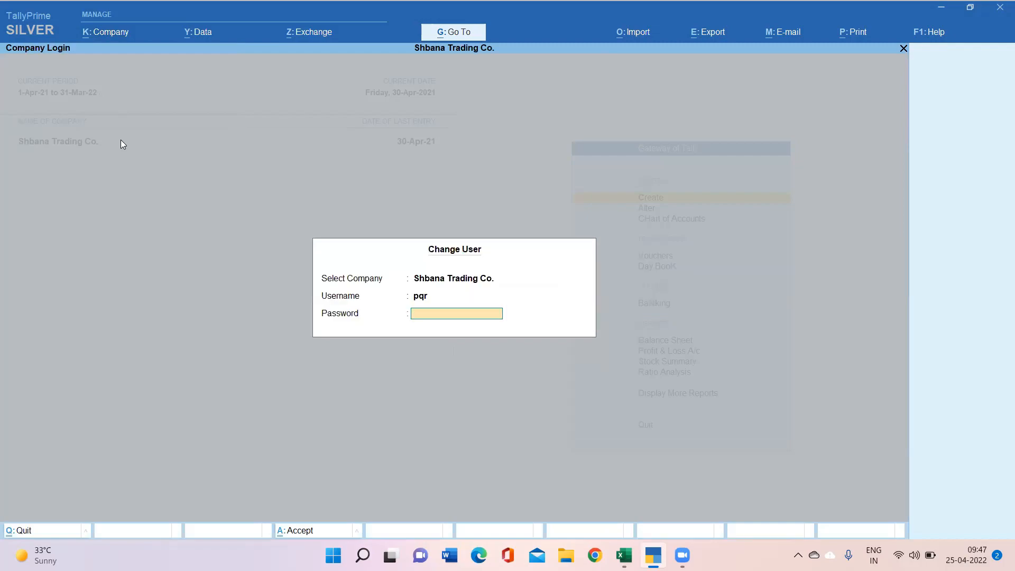
text(***)
key(Return)
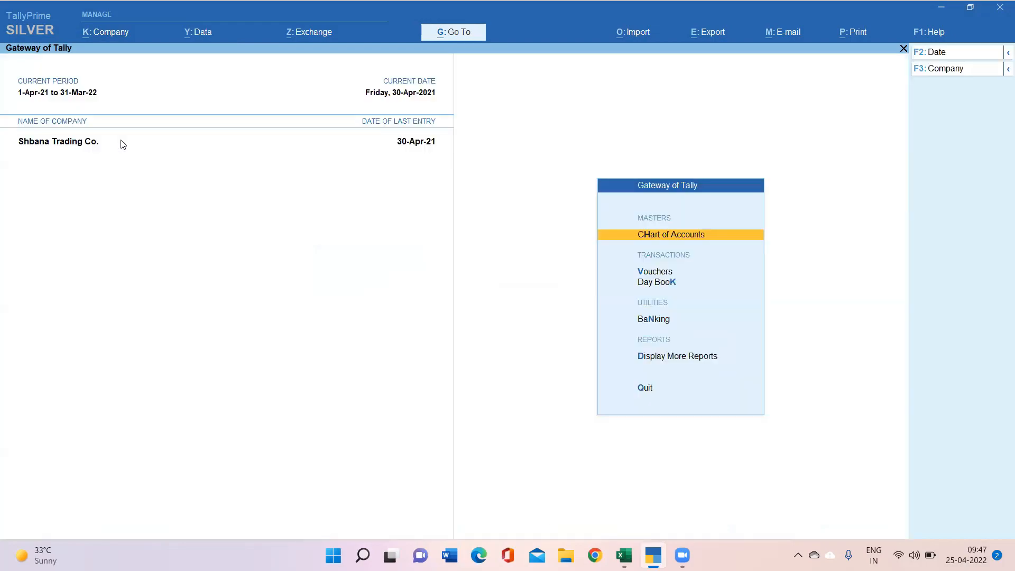
Step: Change the current user back to the administrator via Company > Change User
click(104, 31)
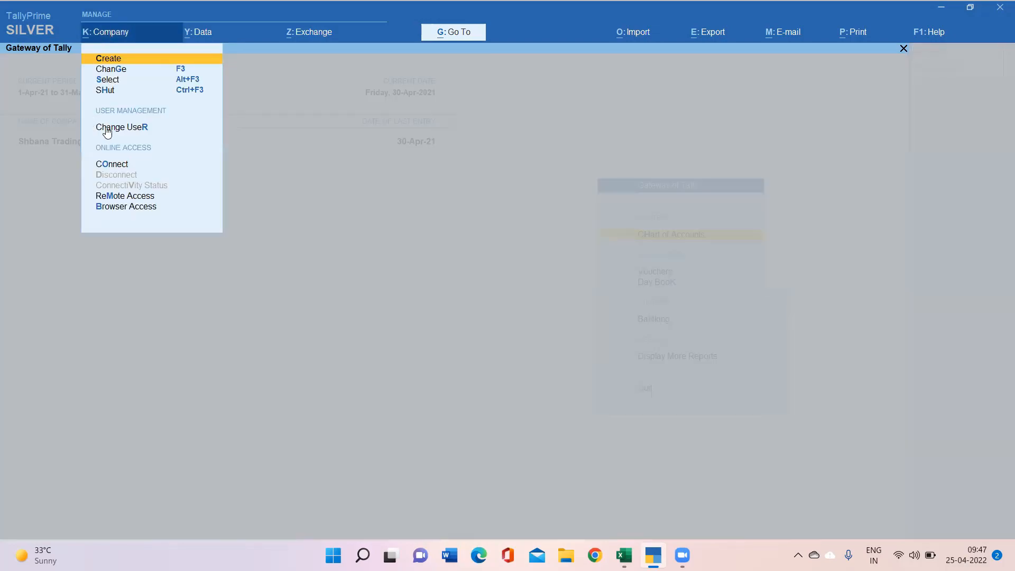
click(107, 129)
key(Up)
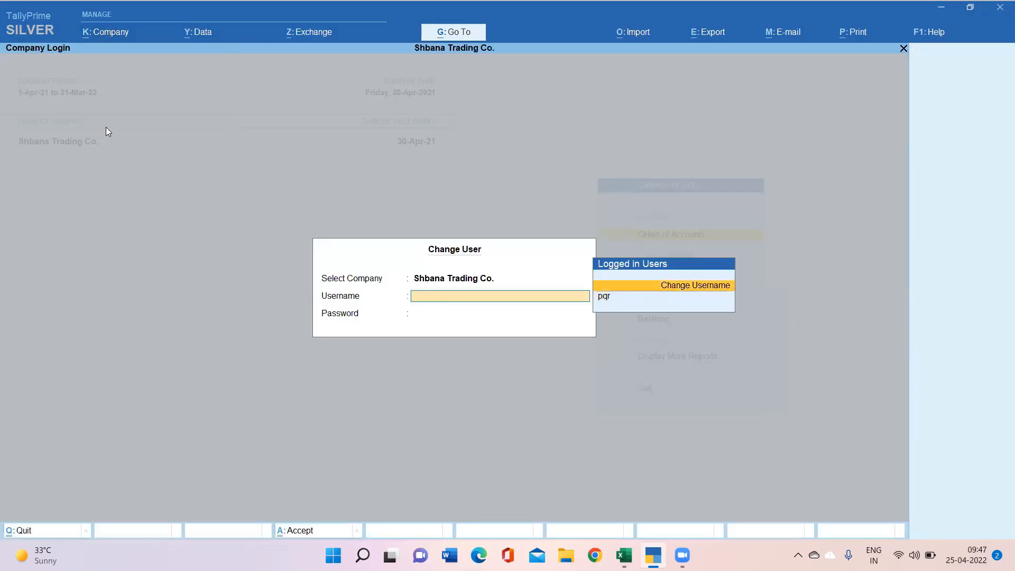
key(Return)
text(abc)
key(Return)
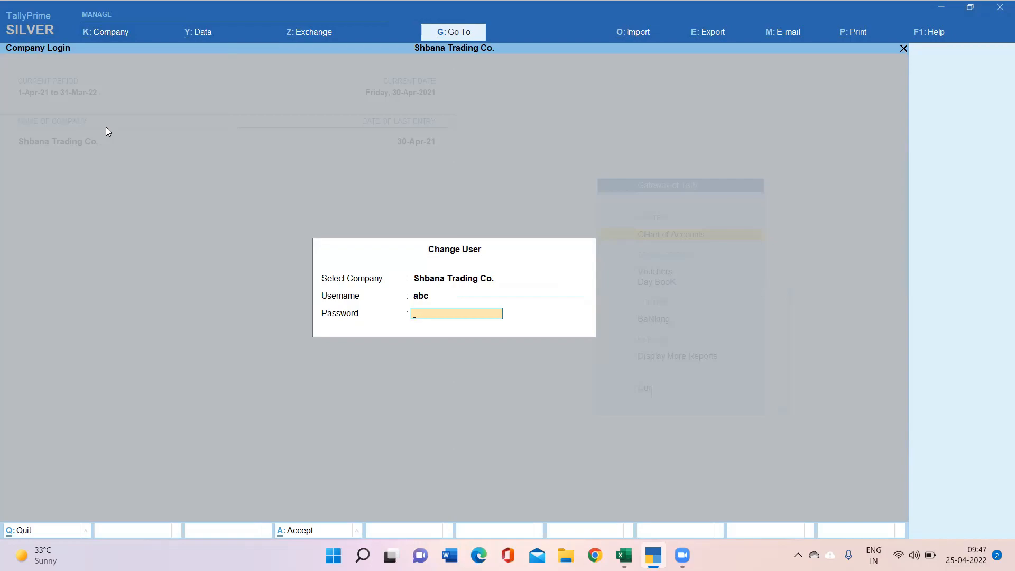
key(Return)
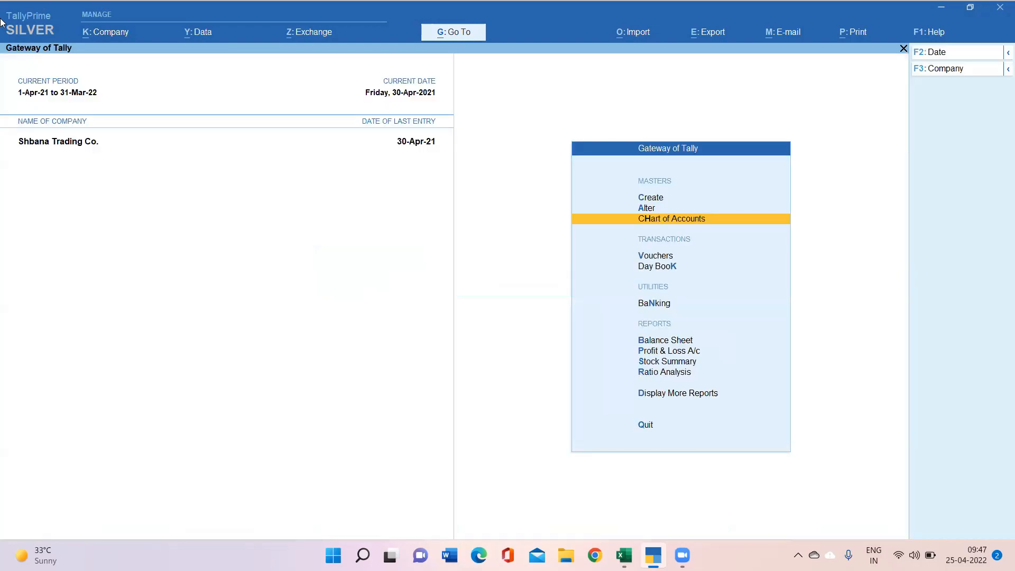
Step: Dismiss the company options and return to the Gateway without quitting
click(116, 33)
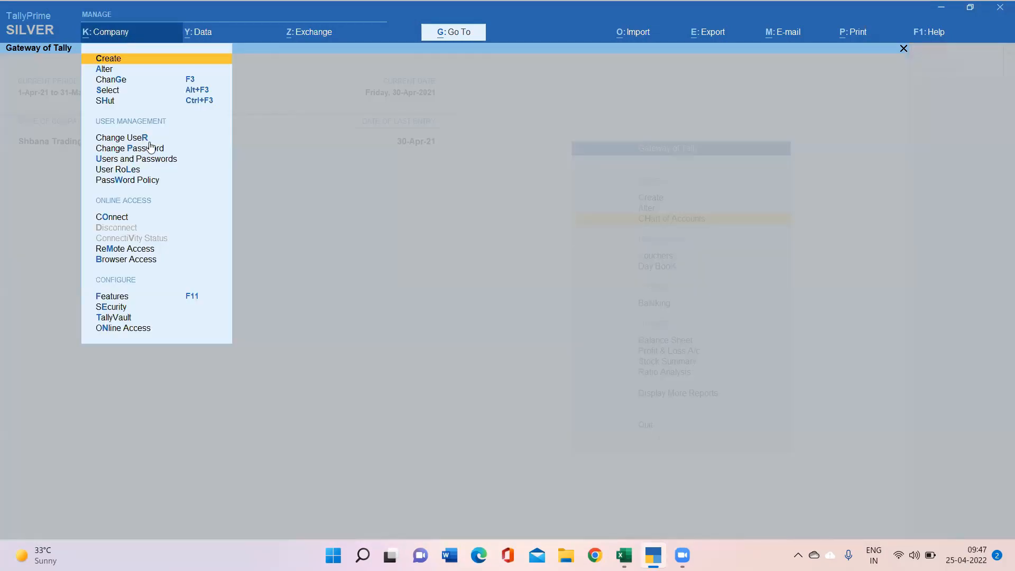
click(333, 259)
key(Escape)
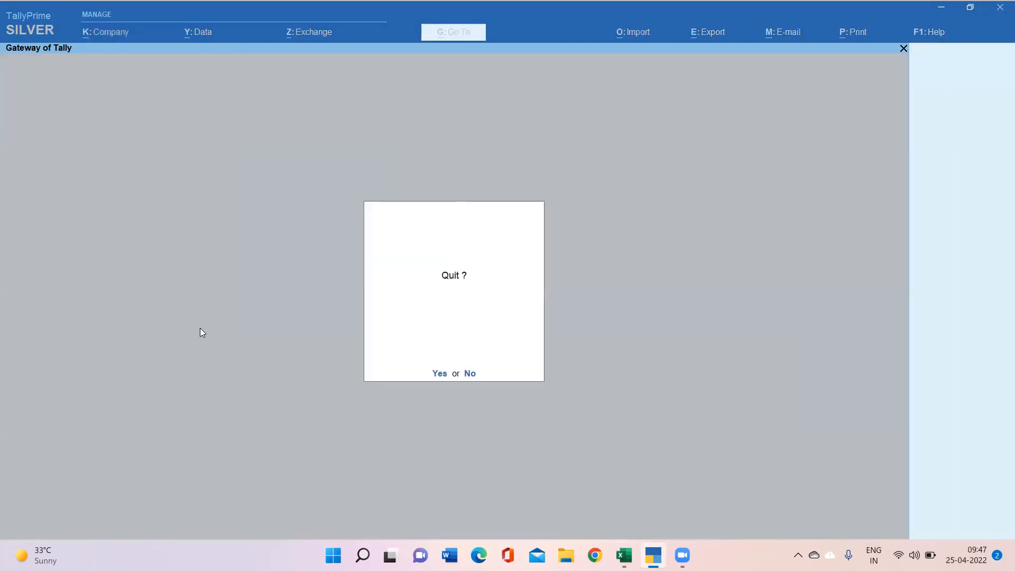
key(Escape)
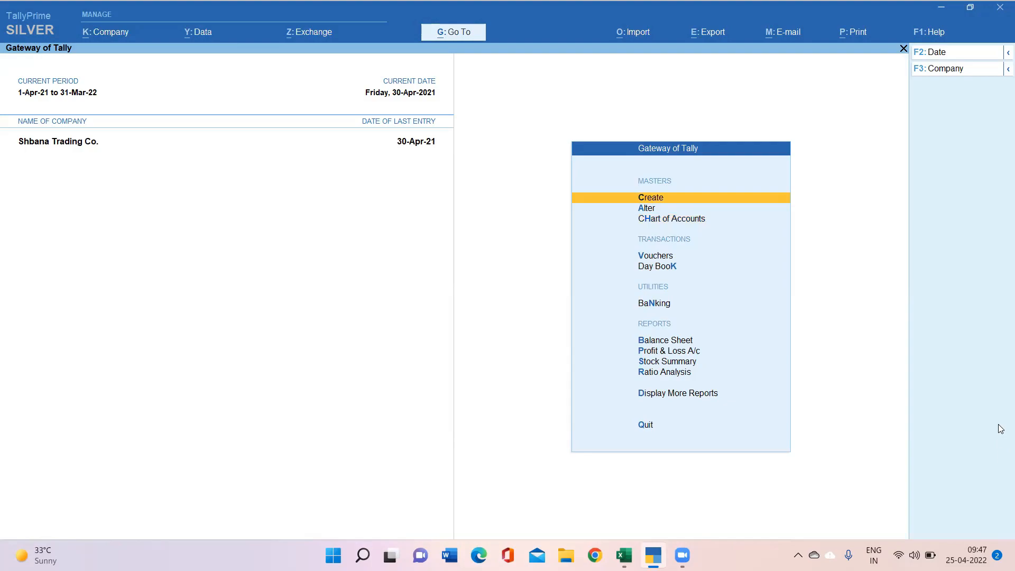
Step: Go to Display More Reports > Statements of Accounts > Tally Audit > Users for April 2021
key(Down)
key(Down)
key(Down)
key(Down)
key(Down)
key(Down)
key(Down)
key(Down)
key(Down)
key(Down)
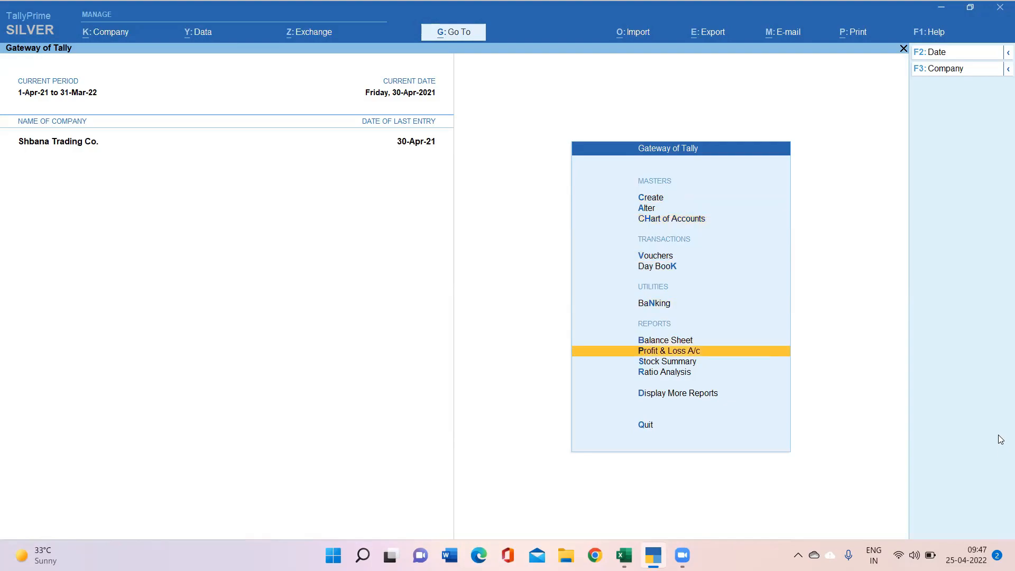
key(Return)
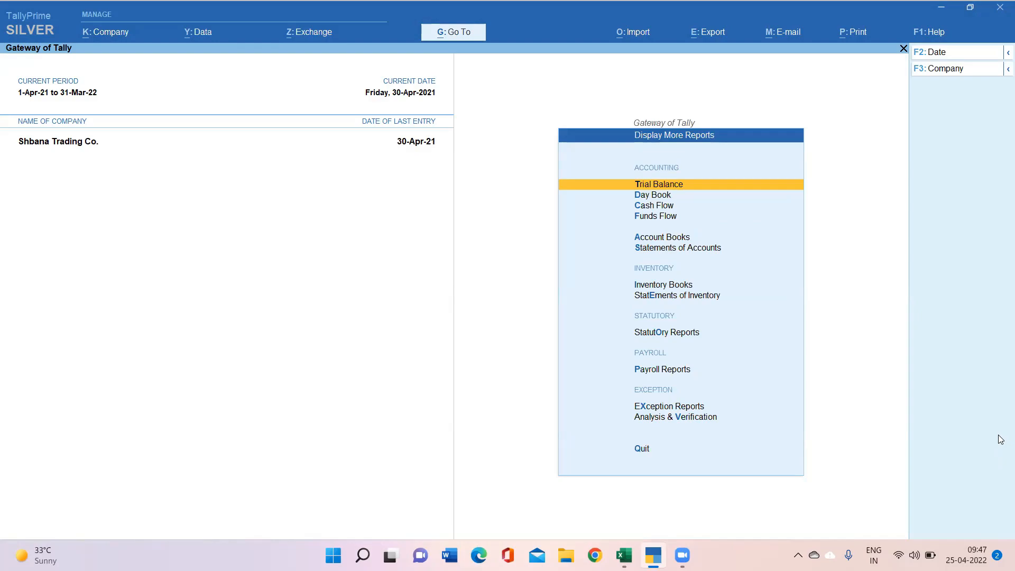
key(Down)
key(Down)
key(Down)
key(Down)
key(Down)
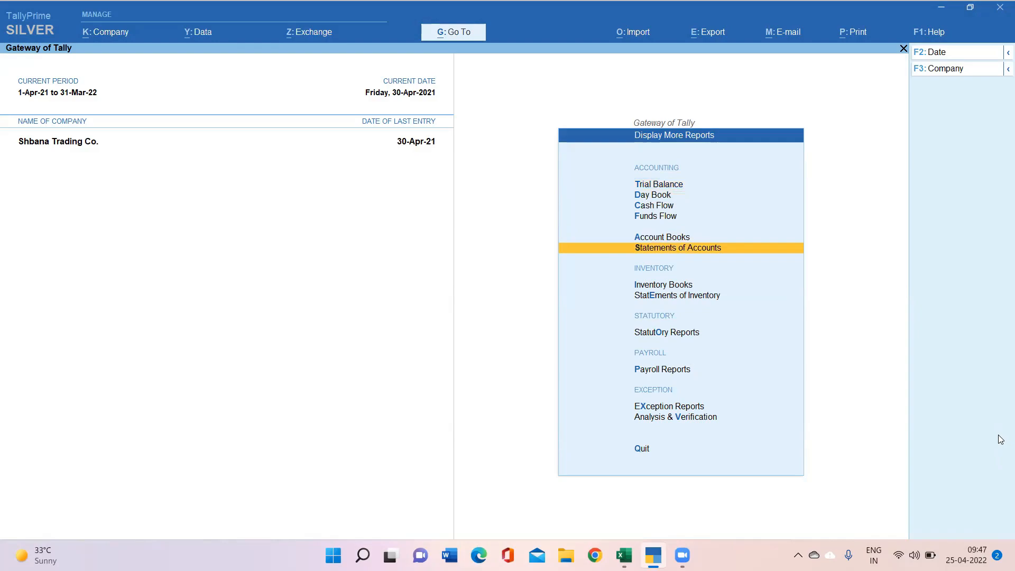
key(Return)
key(Down)
key(Return)
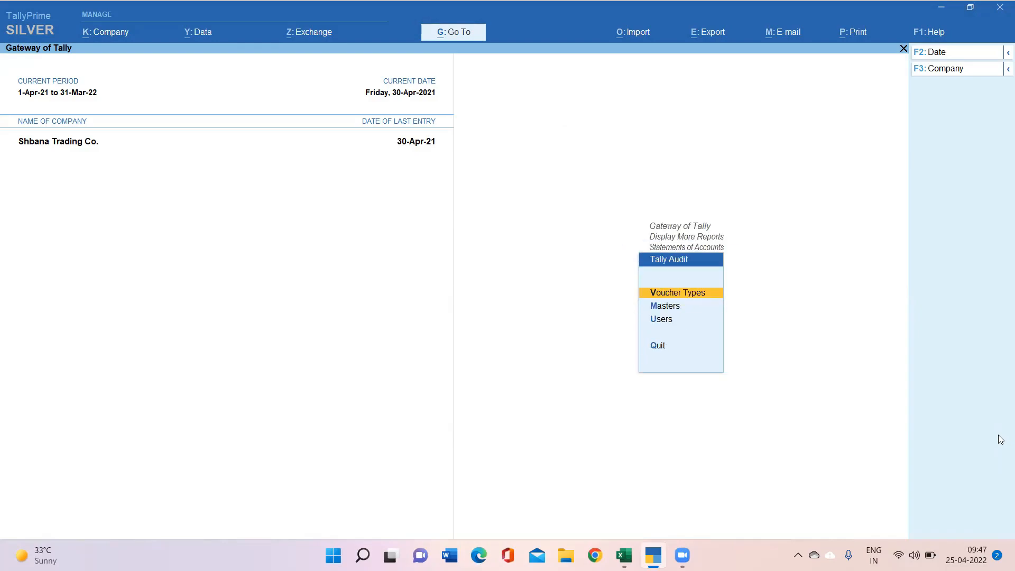
key(Down)
key(Down)
key(Return)
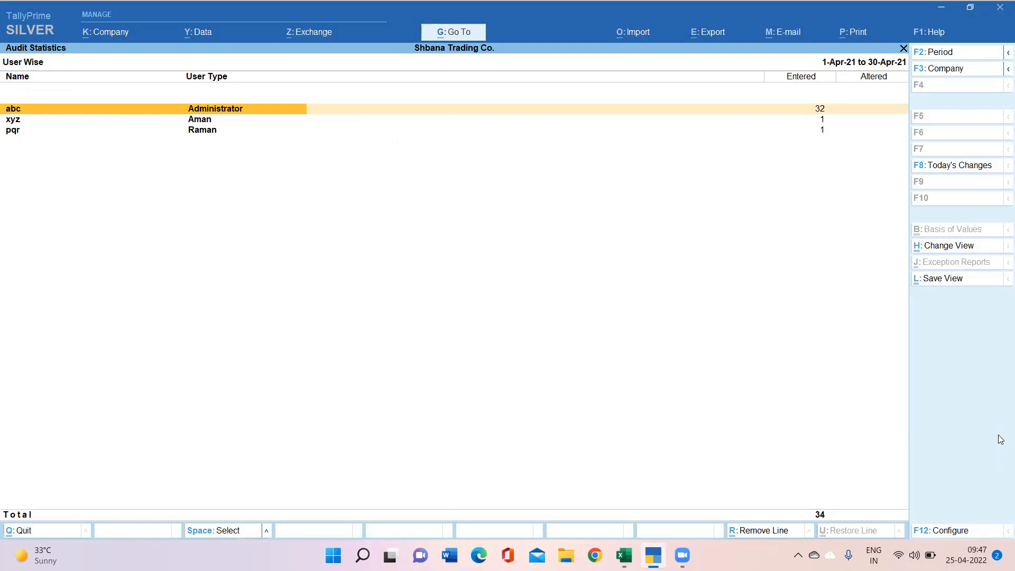
Step: Accept All of the second user's April Payment vouchers (Salary), dropping the audit total to 33
key(Down)
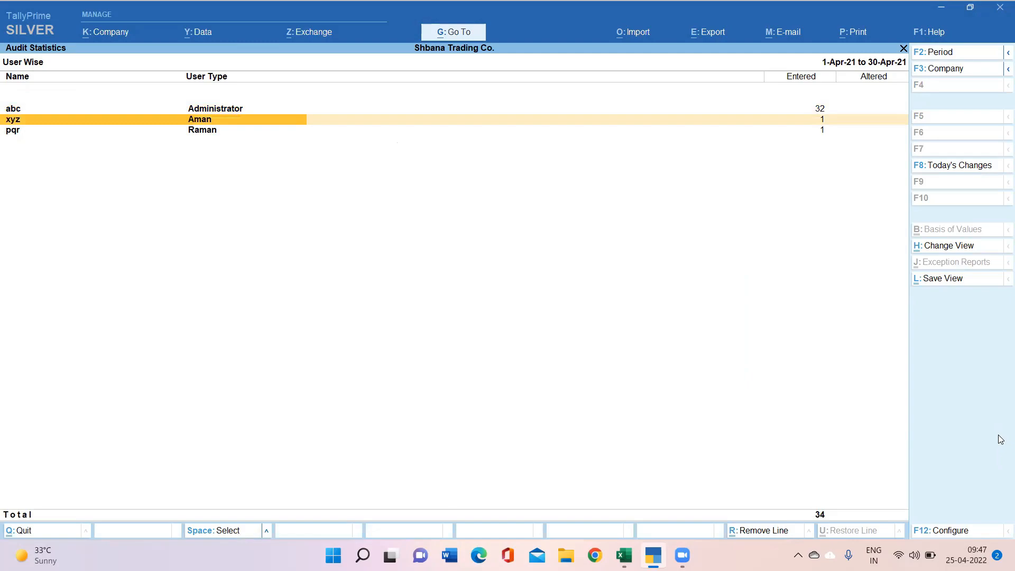
key(Down)
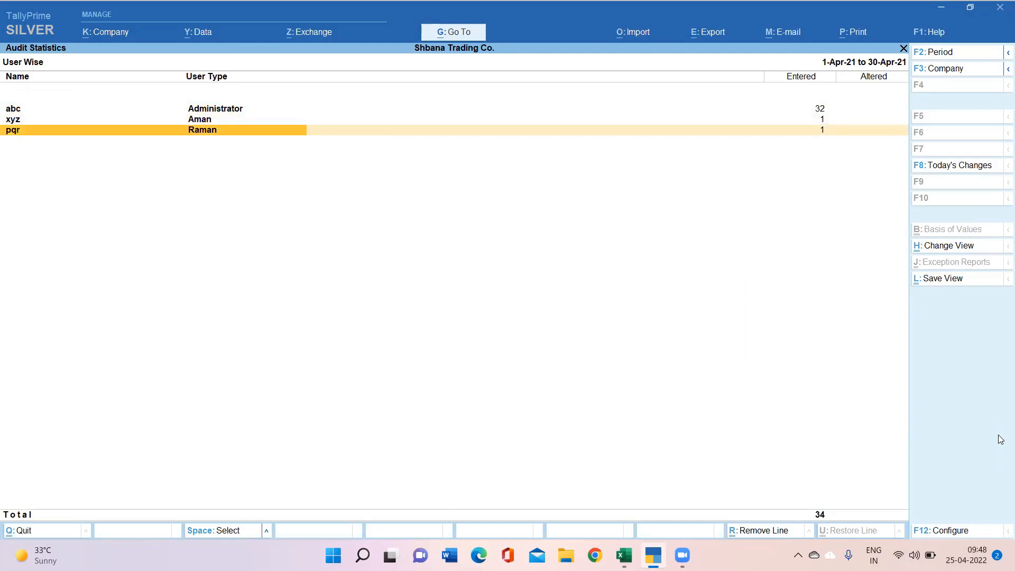
key(Up)
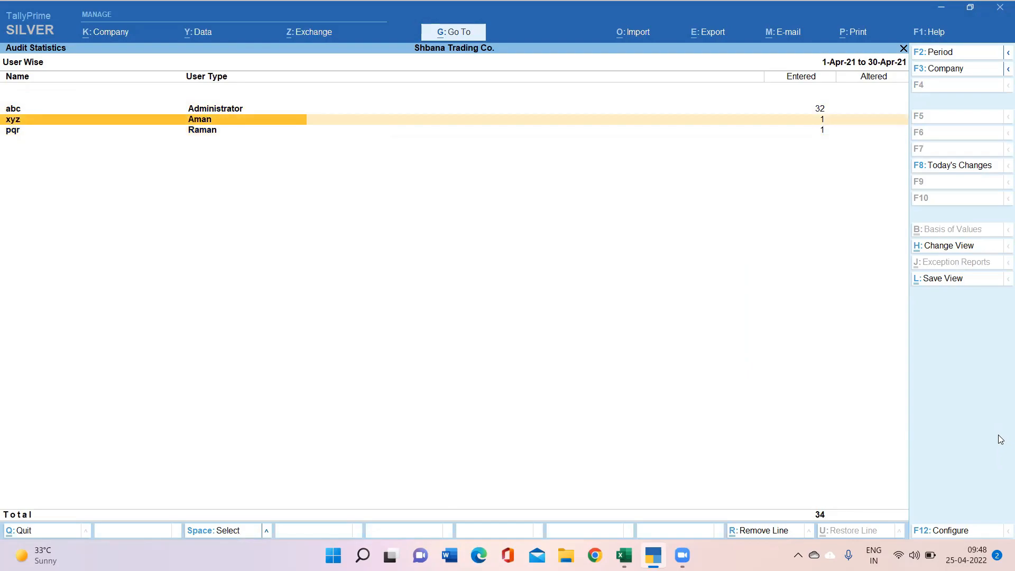
key(Return)
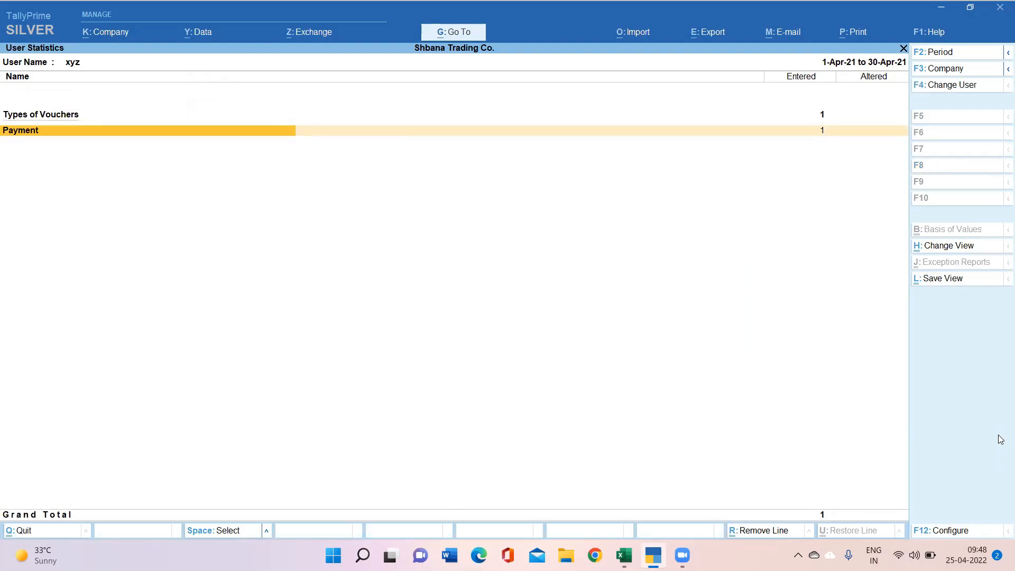
key(Return)
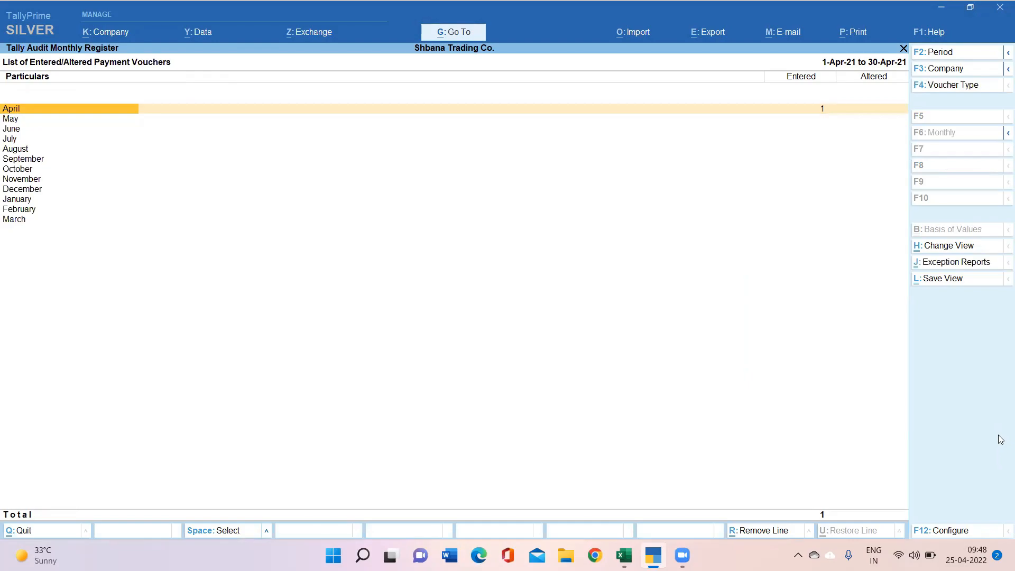
key(Return)
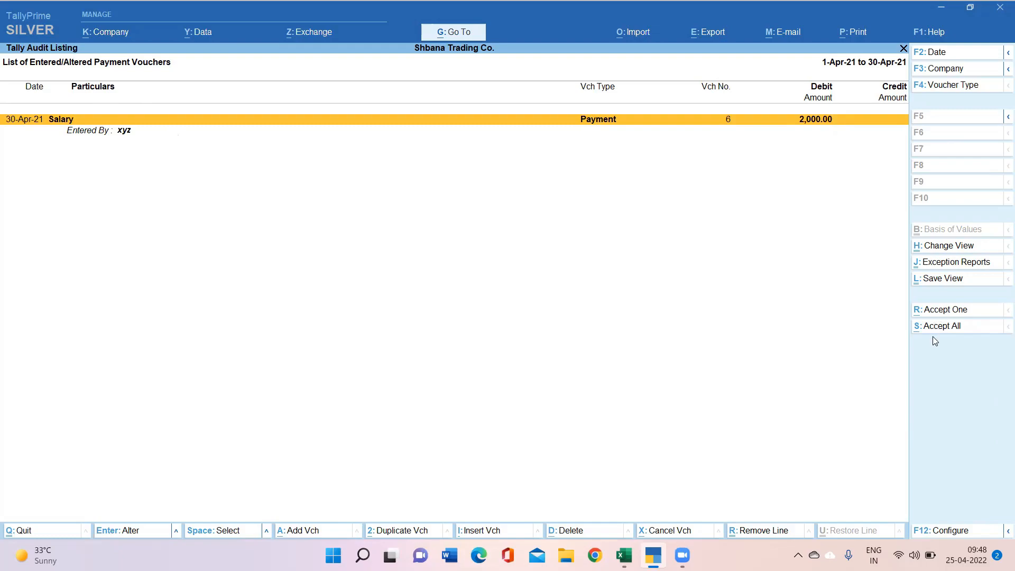
click(946, 334)
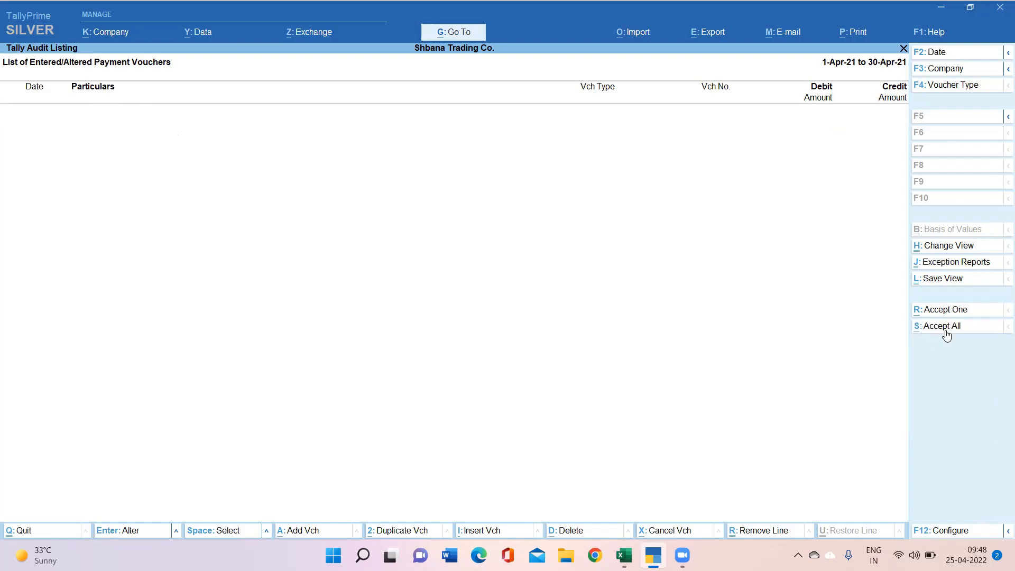
key(Escape)
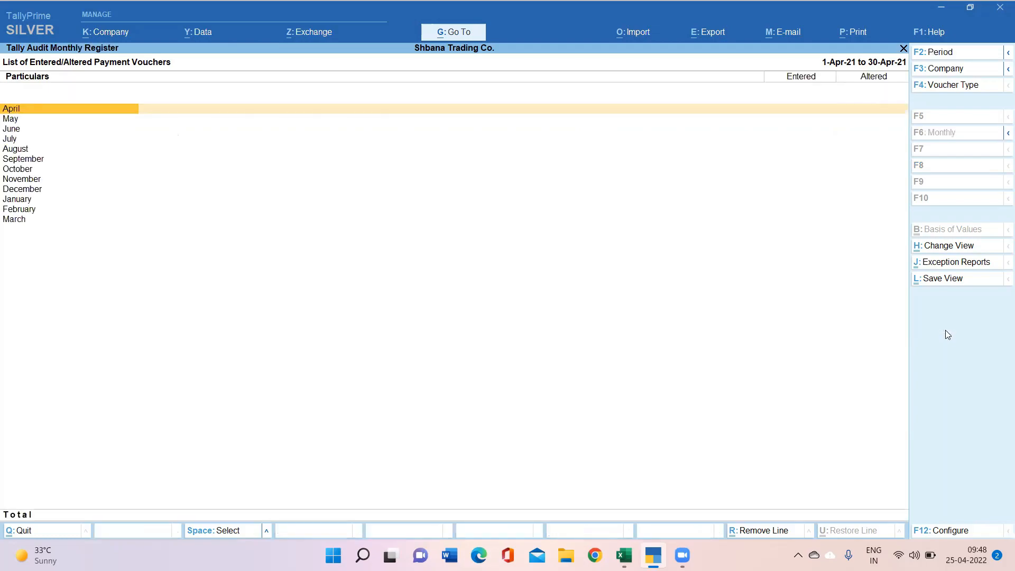
key(Escape)
key(Escape)
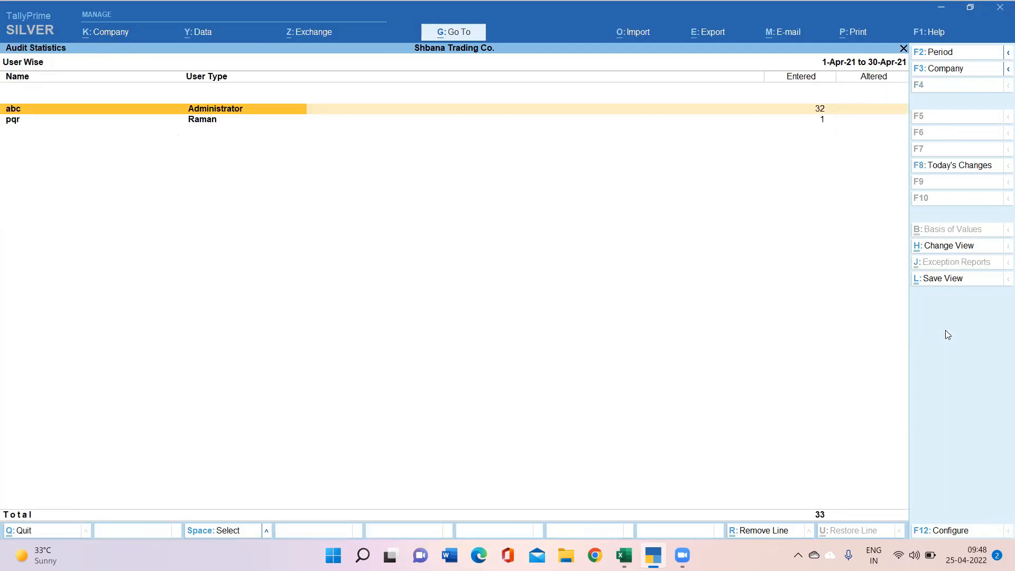
Step: Accept All of the remaining user's Receipt voucher (Conveyance), leaving Administrator's 32, then exit statistics
key(Down)
key(Return)
key(Return)
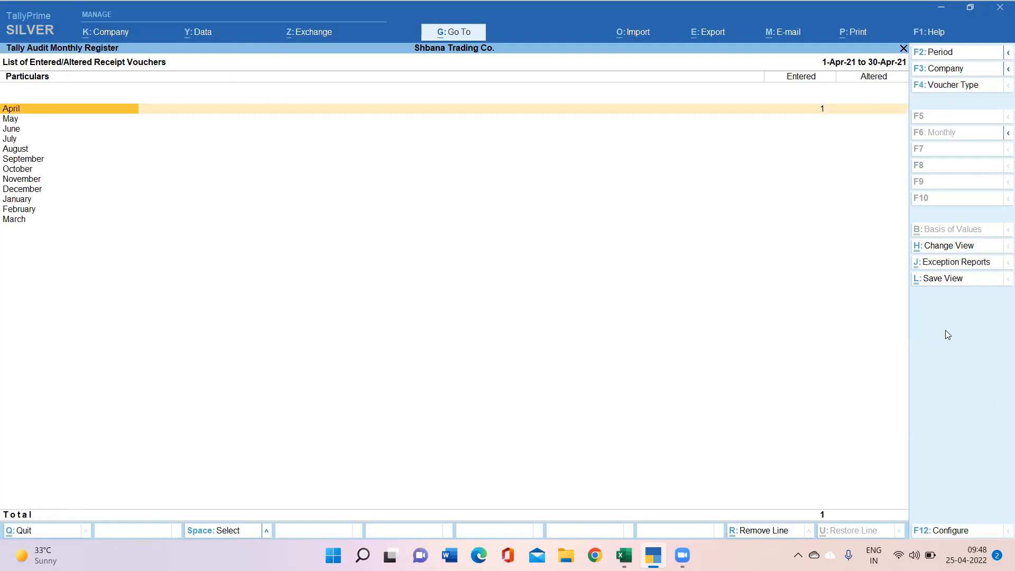
key(Return)
click(959, 336)
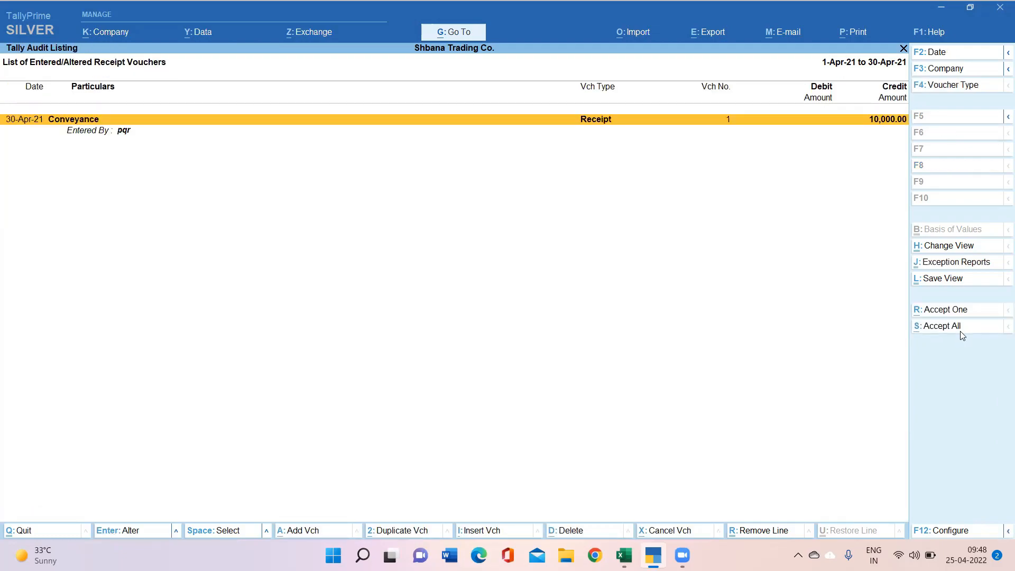
key(Escape)
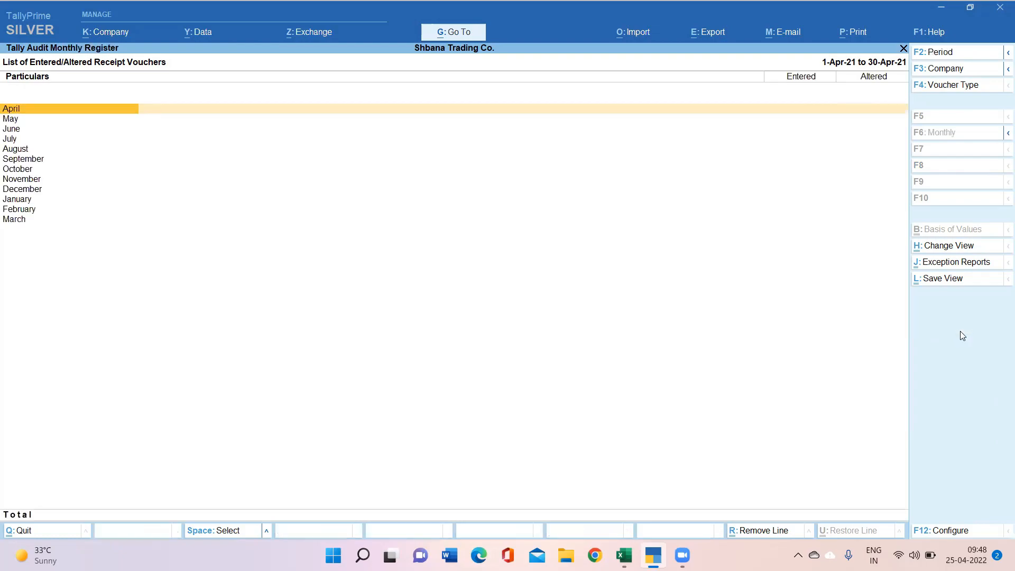
key(Escape)
key(Escape)
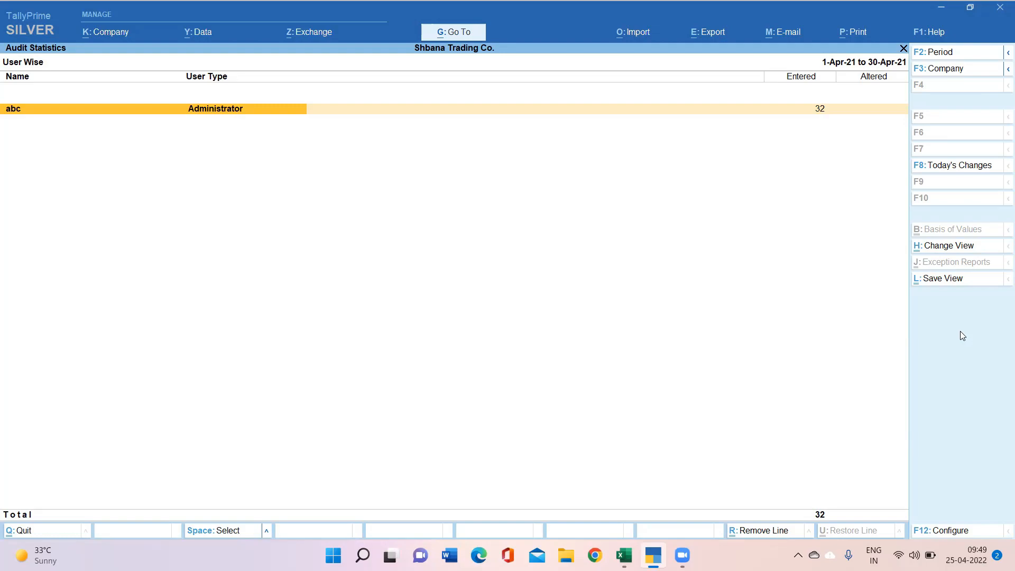
key(Escape)
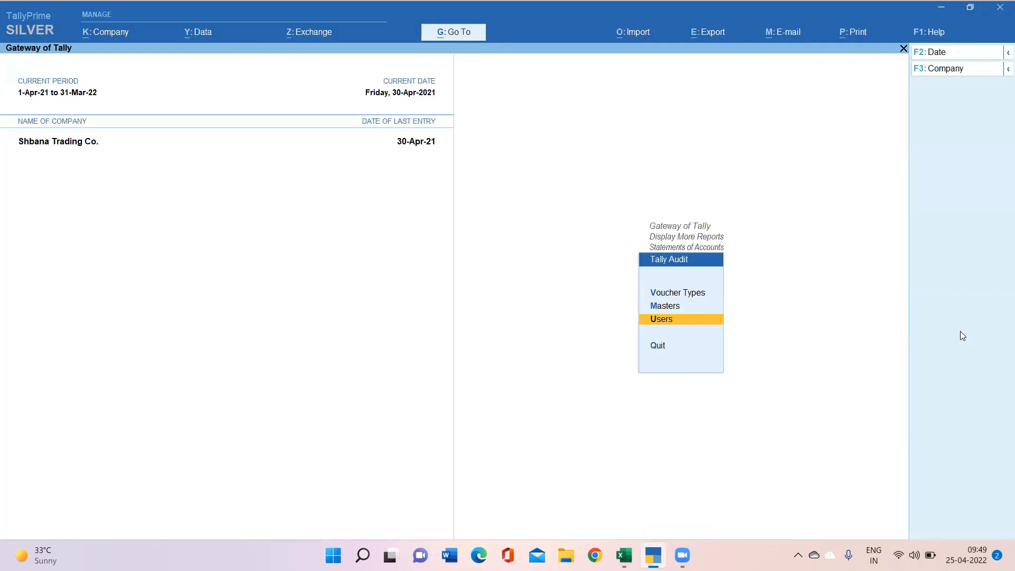
Step: Open the Day Book and bring up the Salary payment voucher for alteration
key(Escape)
key(Escape)
key(Up)
key(Up)
key(Up)
key(Up)
key(Return)
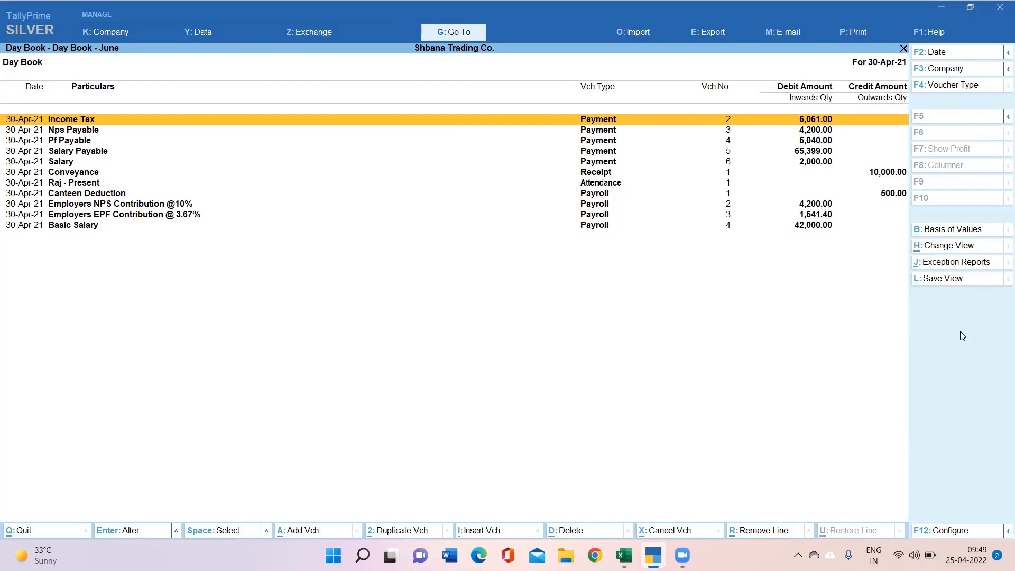
key(Down)
key(Down)
key(Down)
key(Down)
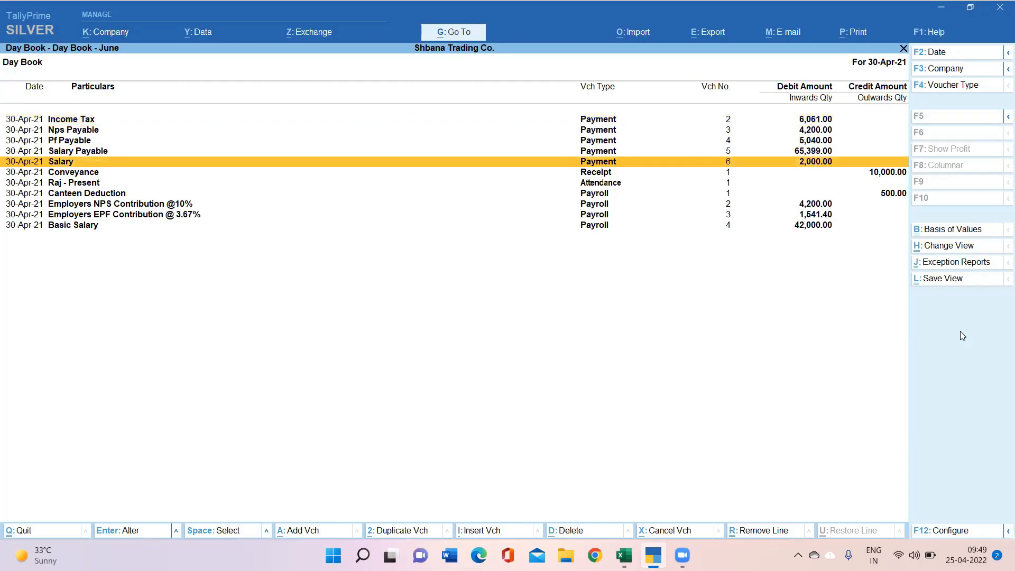
key(Return)
Step: Change the Salary debit amount from 2,000 to 3,000 and save the voucher
key(Return)
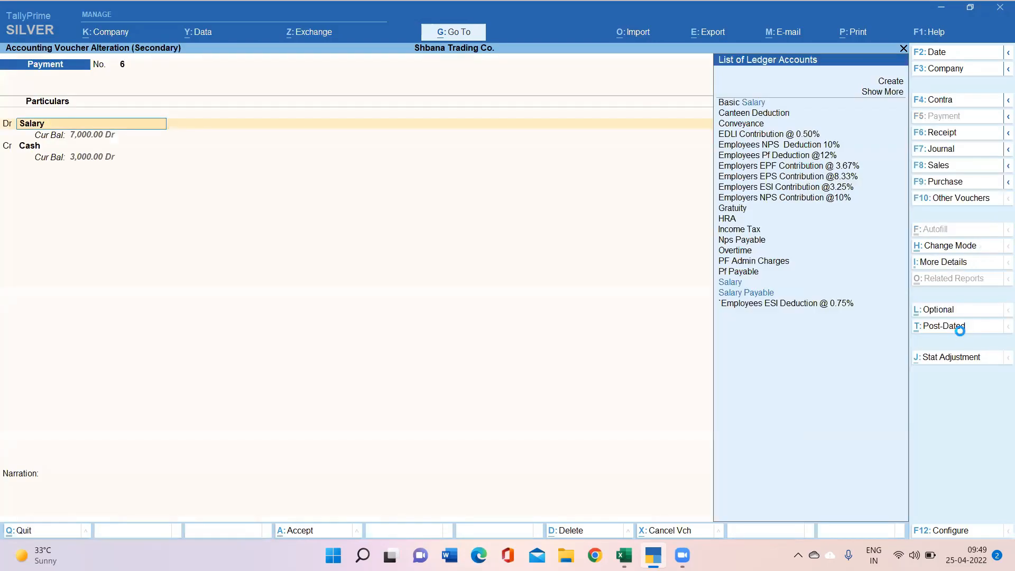
key(Return)
key(Return)
key(Return)
key(Return)
key(BackSpace)
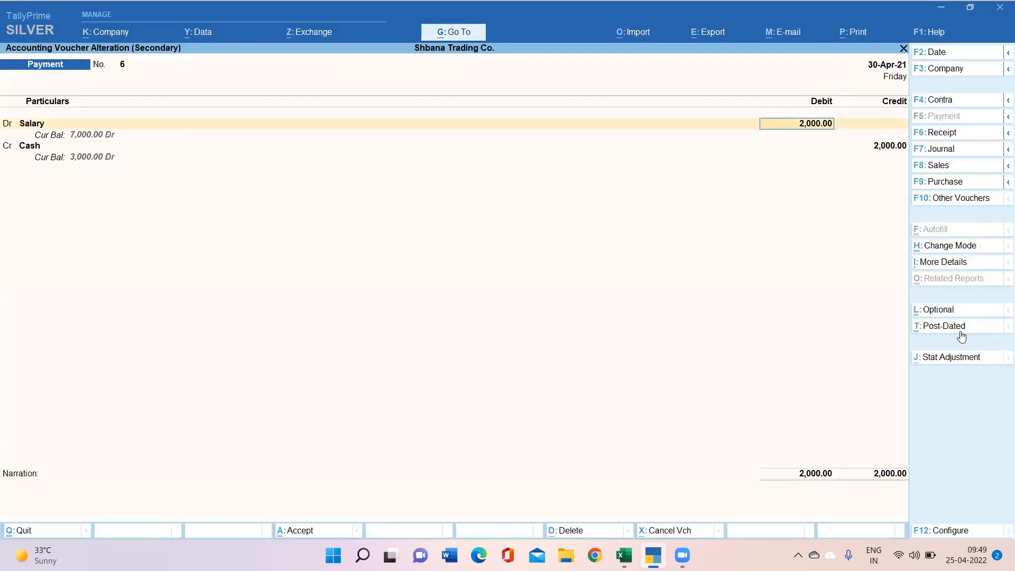
key(BackSpace)
key(Return)
key(Return)
text(3000)
key(Return)
key(Return)
key(Return)
key(Return)
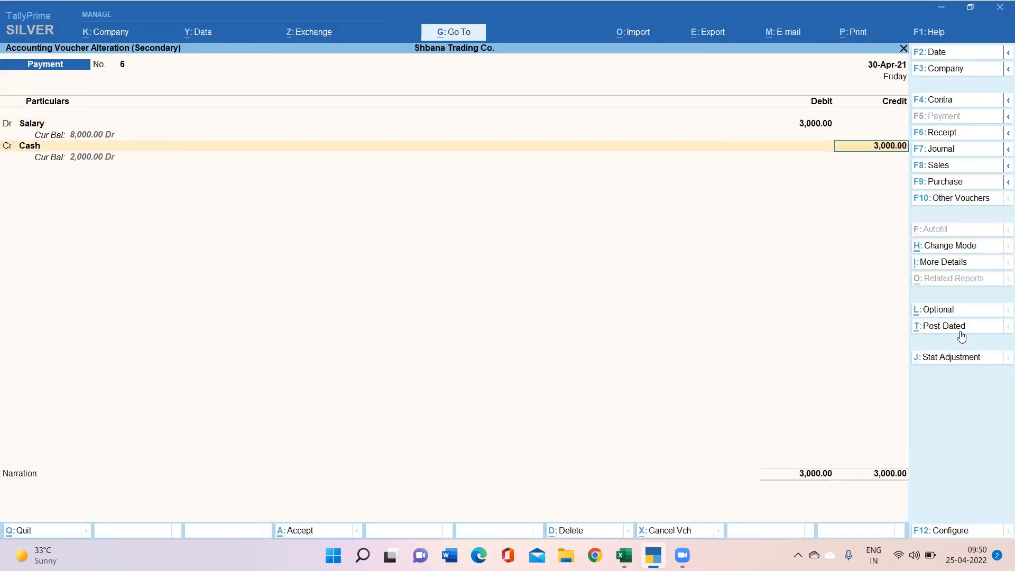
key(Return)
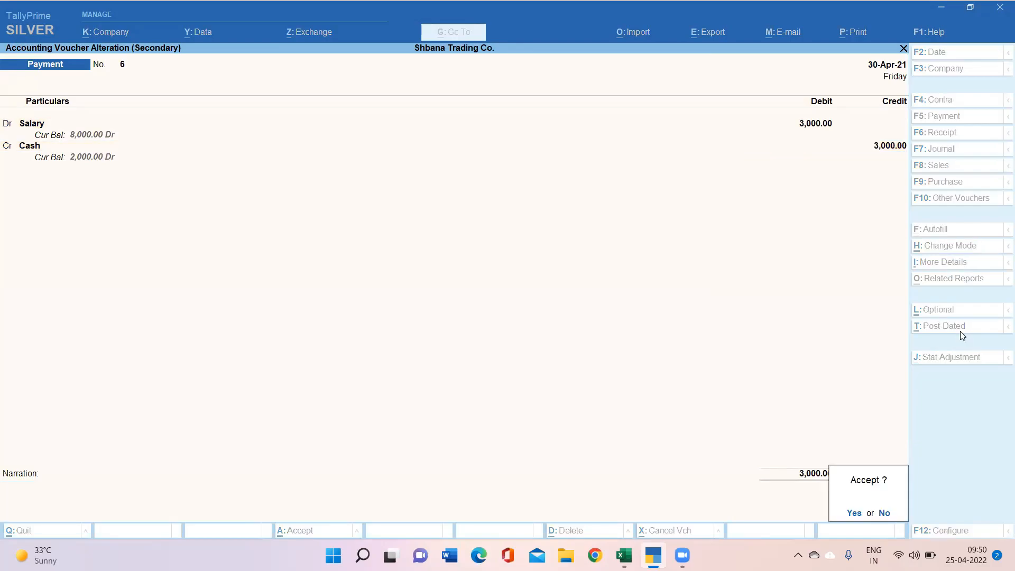
key(Return)
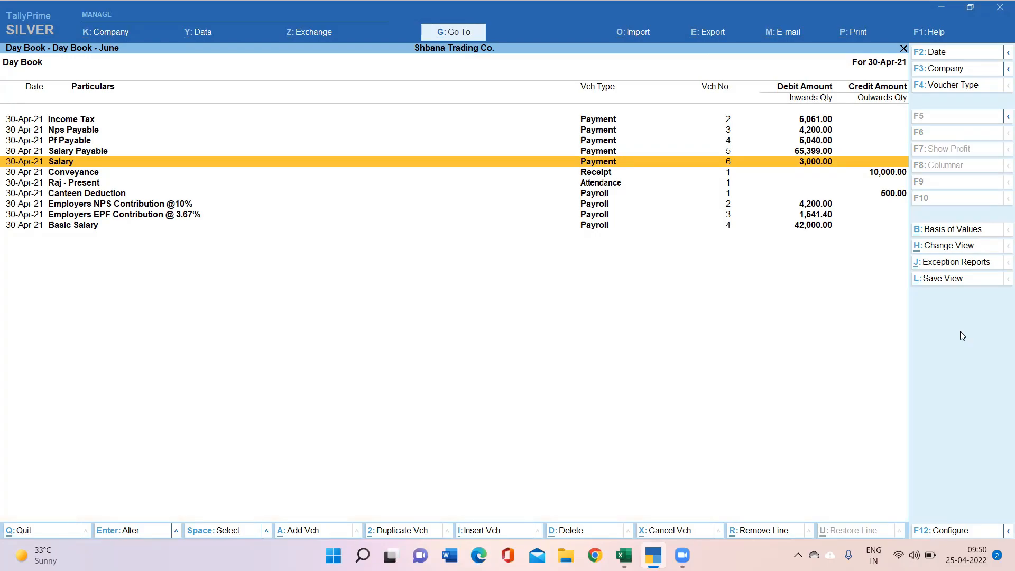
Step: Set Show Entered By/Altered By to Yes in the Day Book configuration
key(F12)
key(Return)
key(Return)
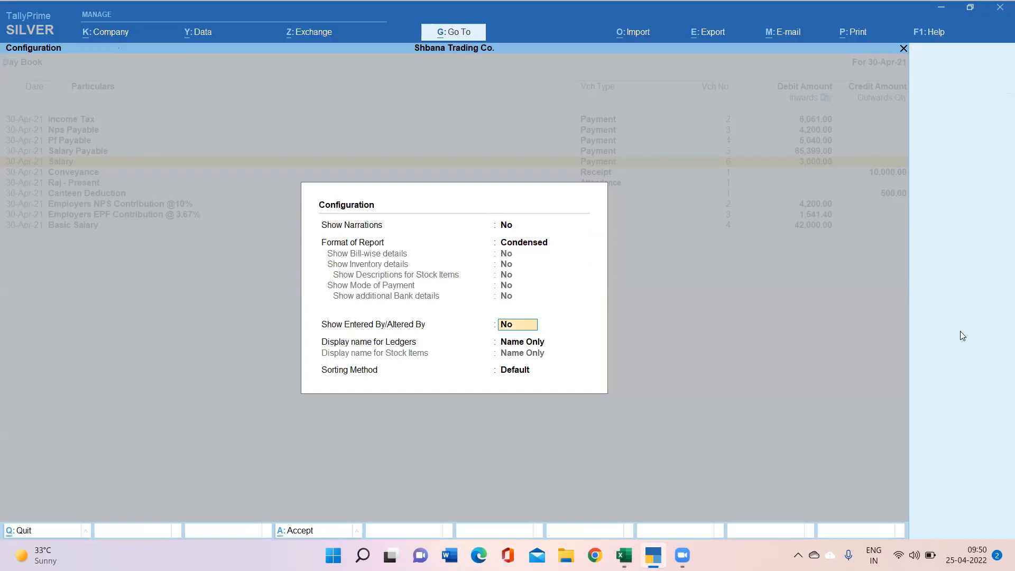
key(Return)
key(Return)
key(BackSpace)
key(BackSpace)
key(y)
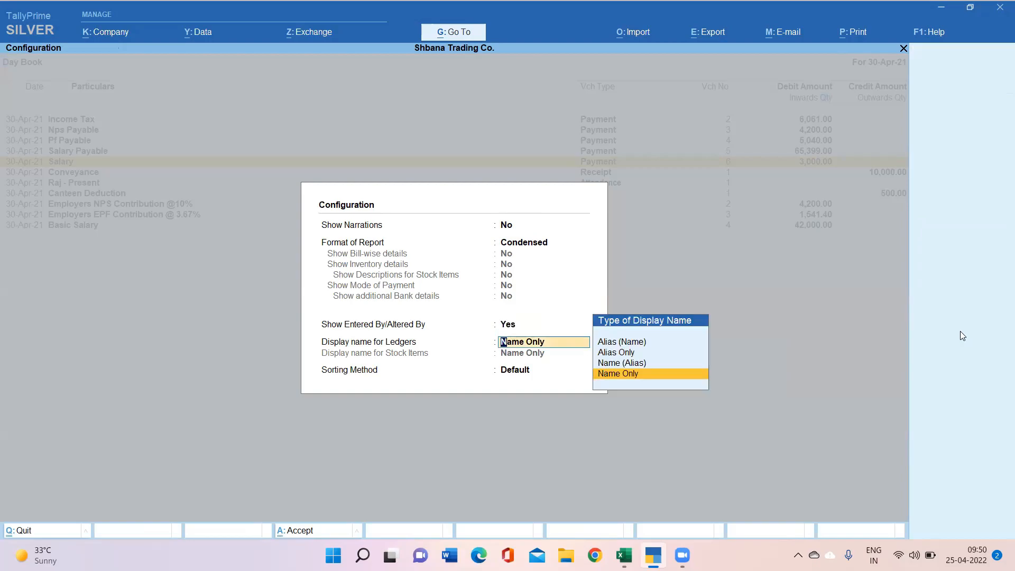
key(Return)
key(Return)
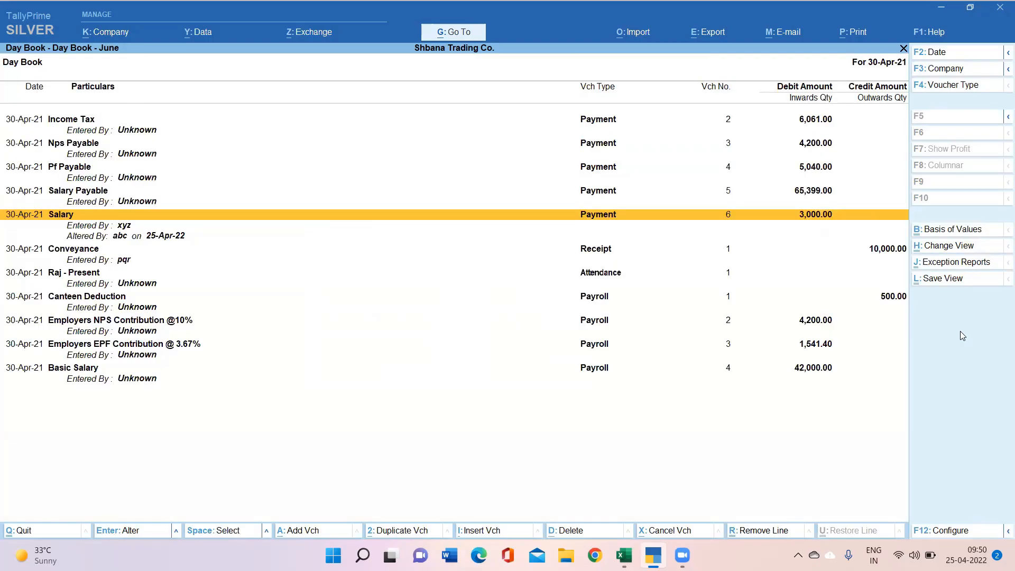
Step: Review the Salary voucher's entered-by and altered-by lines, then close the Day Book
key(Down)
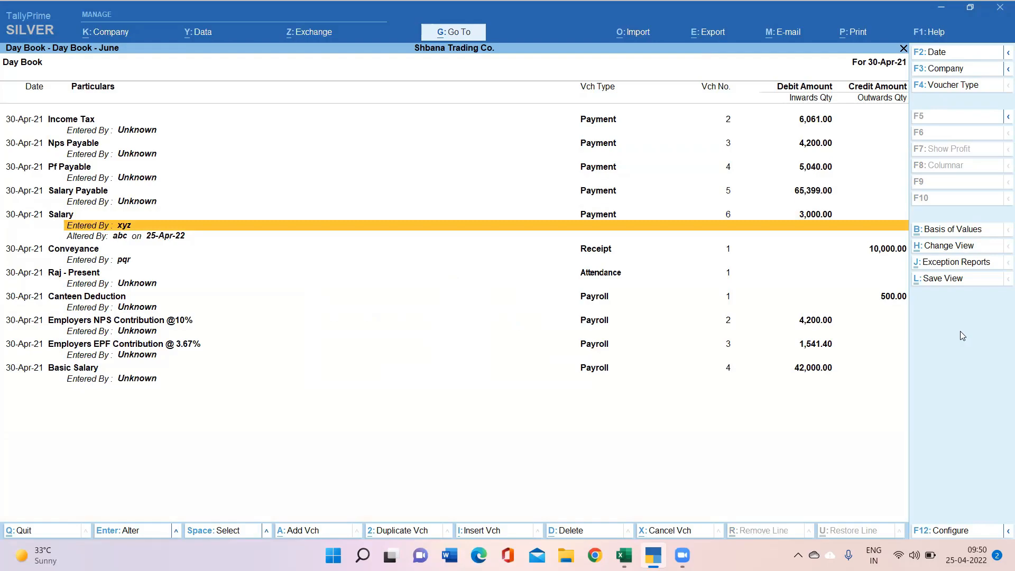
key(Down)
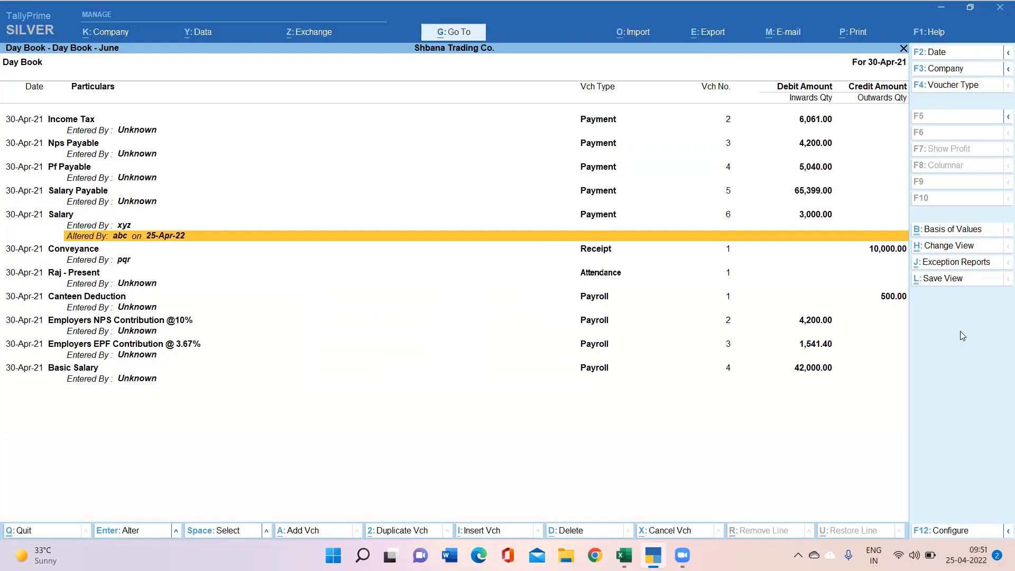
key(Escape)
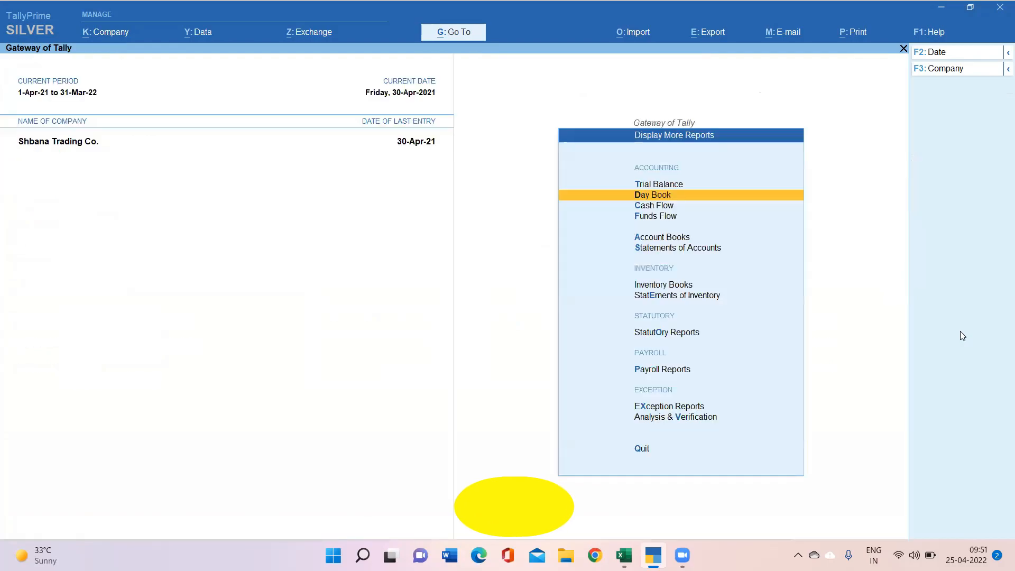